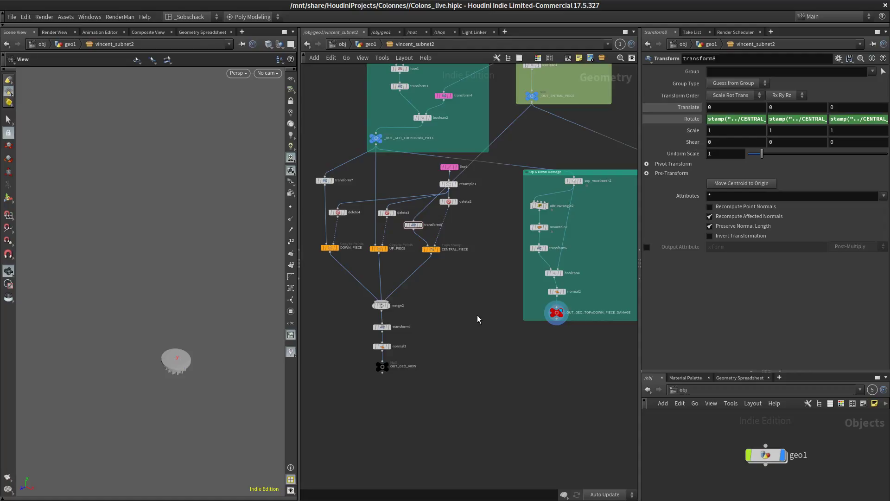
Display the OUT_GEO_VIEW null's output so the complete assembled column shows in the viewport
{"action": "middle_click_drag", "start_coordinate": [499, 344], "coordinate": [472, 349]}
{"action": "left_click", "coordinate": [392, 381]}
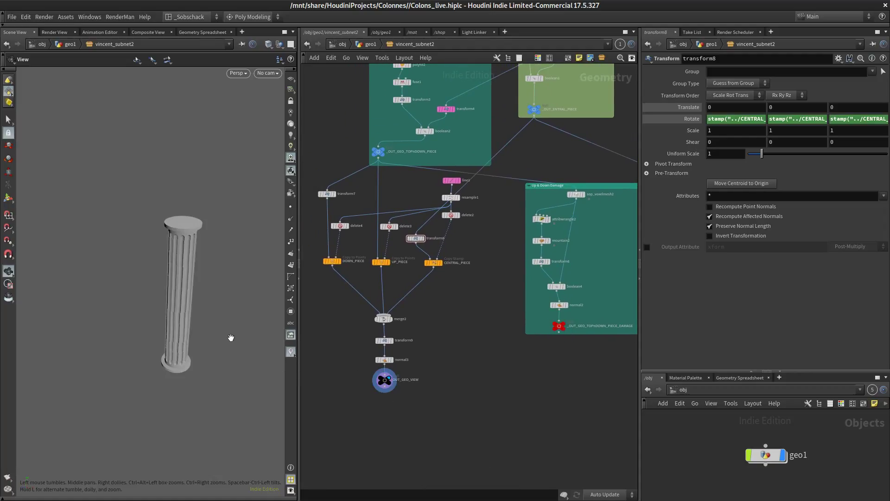
{"action": "left_click_drag", "start_coordinate": [237, 334], "coordinate": [217, 307]}
{"action": "right_click_drag", "start_coordinate": [217, 307], "coordinate": [232, 250]}
{"action": "scroll", "coordinate": [560, 340], "scroll_direction": "down", "scroll_amount": 3}
{"action": "scroll", "coordinate": [501, 314], "scroll_direction": "up", "scroll_amount": 2}
Examine the column assembly chain from the copy nodes to OUT_GEO_VIEW and the two damage network boxes
{"action": "middle_click_drag", "start_coordinate": [534, 353], "coordinate": [521, 324]}
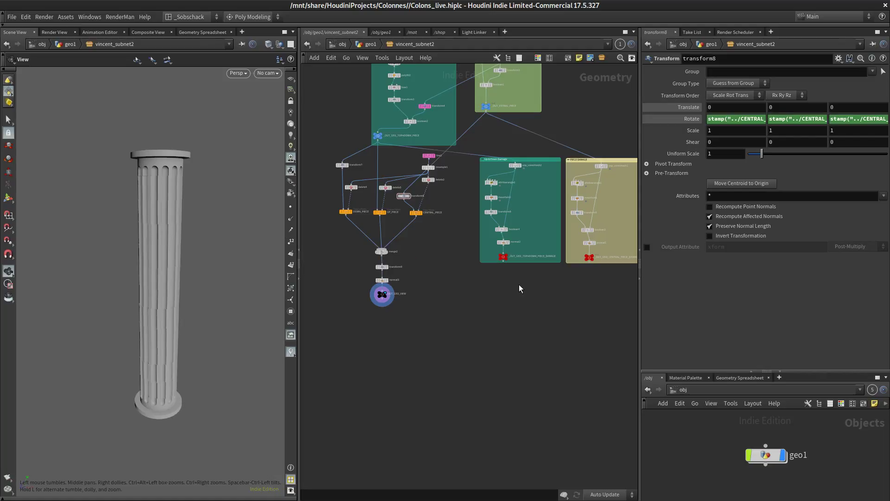
{"action": "middle_click_drag", "start_coordinate": [563, 285], "coordinate": [511, 297]}
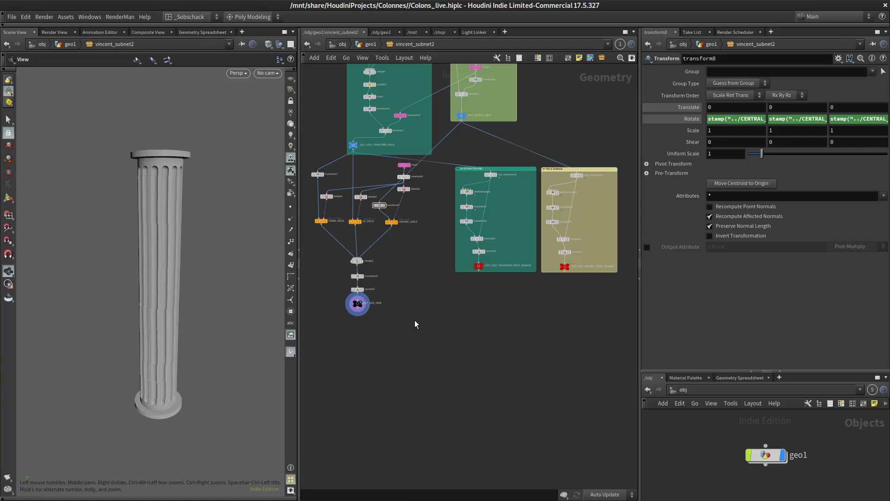
{"action": "scroll", "coordinate": [415, 317], "scroll_direction": "up", "scroll_amount": 2}
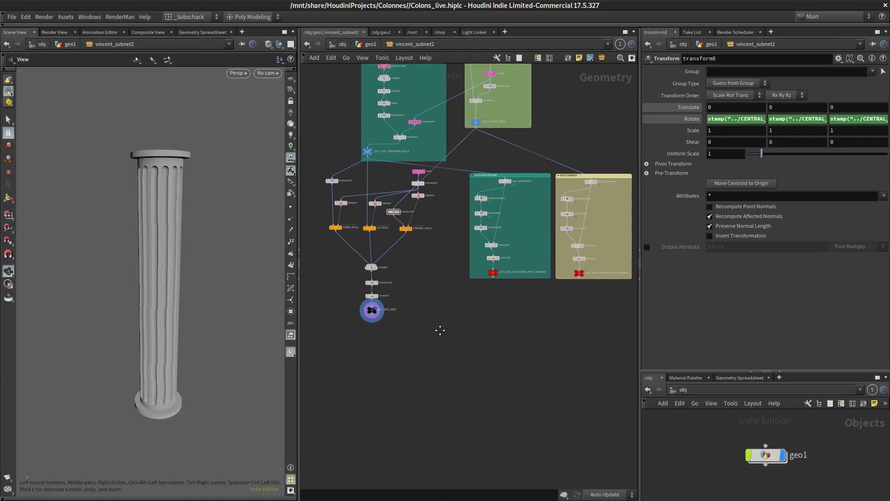
{"action": "scroll", "coordinate": [524, 314], "scroll_direction": "down", "scroll_amount": 2}
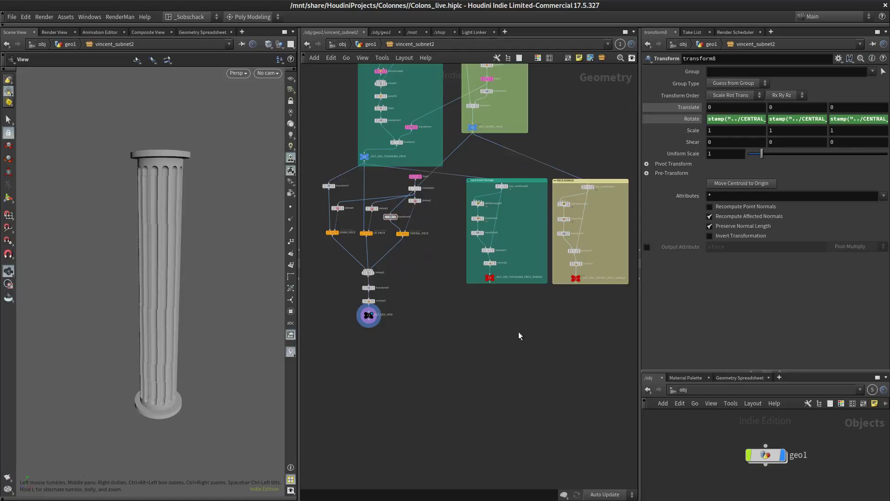
{"action": "mouse_move", "coordinate": [422, 305]}
{"action": "middle_mouse_down"}
{"action": "mouse_move", "coordinate": [431, 361]}
{"action": "mouse_move", "coordinate": [427, 314]}
{"action": "middle_mouse_up"}
{"action": "scroll", "coordinate": [430, 322], "scroll_direction": "up", "scroll_amount": 2}
{"action": "scroll", "coordinate": [434, 319], "scroll_direction": "down", "scroll_amount": 1}
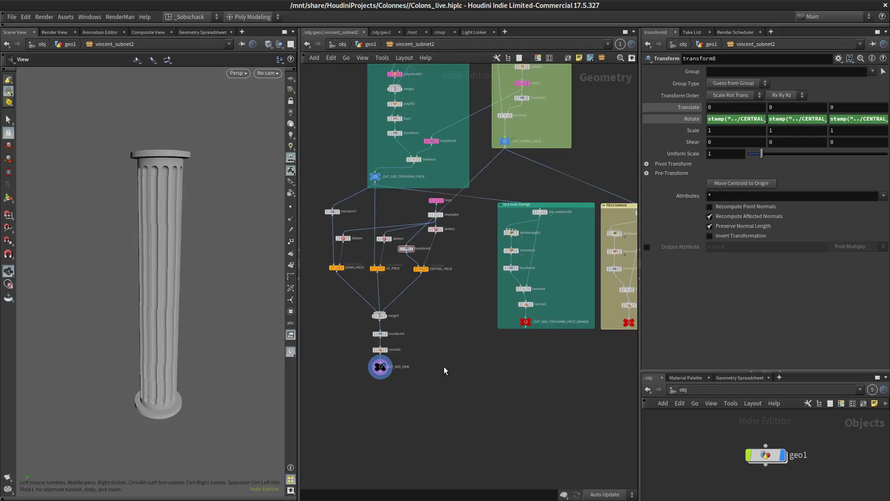
{"action": "middle_click_drag", "start_coordinate": [566, 380], "coordinate": [516, 389]}
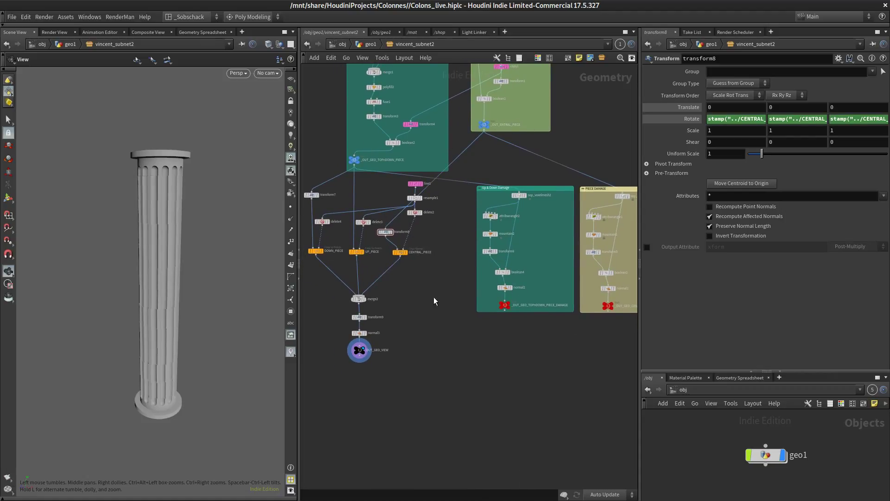
{"action": "middle_click_drag", "start_coordinate": [441, 300], "coordinate": [527, 279]}
{"action": "scroll", "coordinate": [468, 350], "scroll_direction": "up", "scroll_amount": 5}
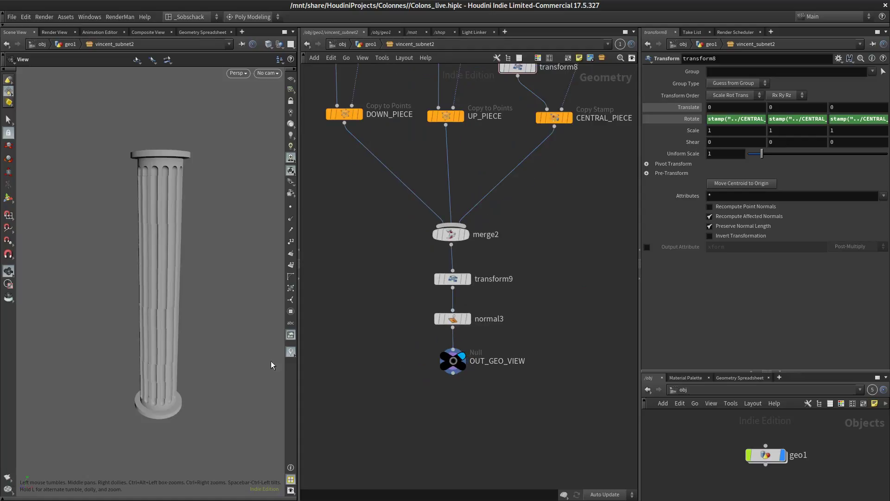
{"action": "scroll", "coordinate": [480, 249], "scroll_direction": "down", "scroll_amount": 5}
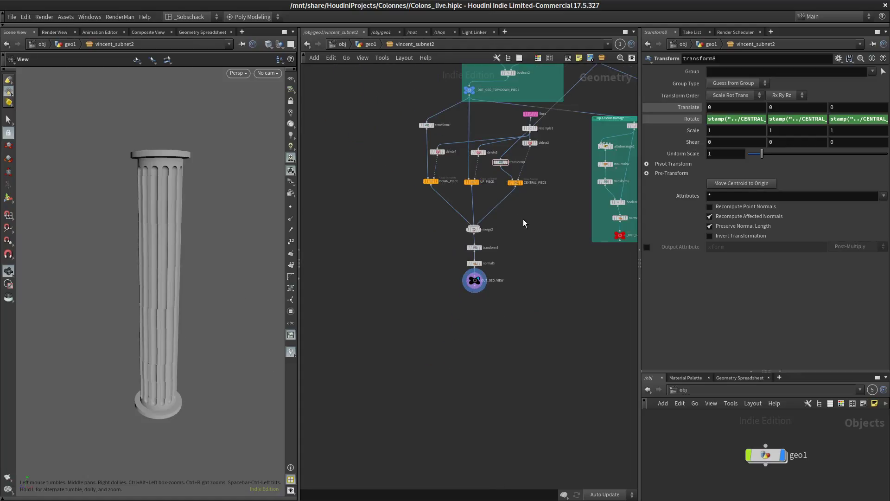
{"action": "middle_click_drag", "start_coordinate": [513, 273], "coordinate": [504, 298]}
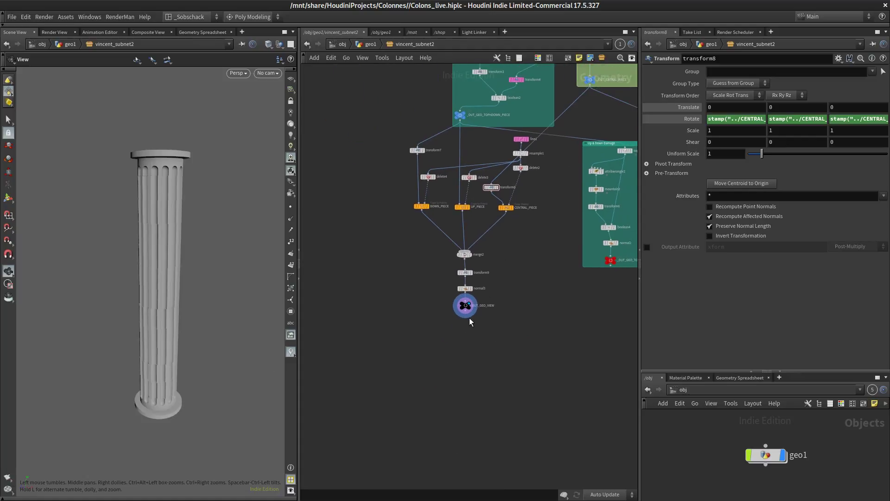
{"action": "scroll", "coordinate": [452, 309], "scroll_direction": "up", "scroll_amount": 2}
{"action": "left_click_drag", "start_coordinate": [239, 272], "coordinate": [275, 224]}
{"action": "scroll", "coordinate": [511, 266], "scroll_direction": "down", "scroll_amount": 5}
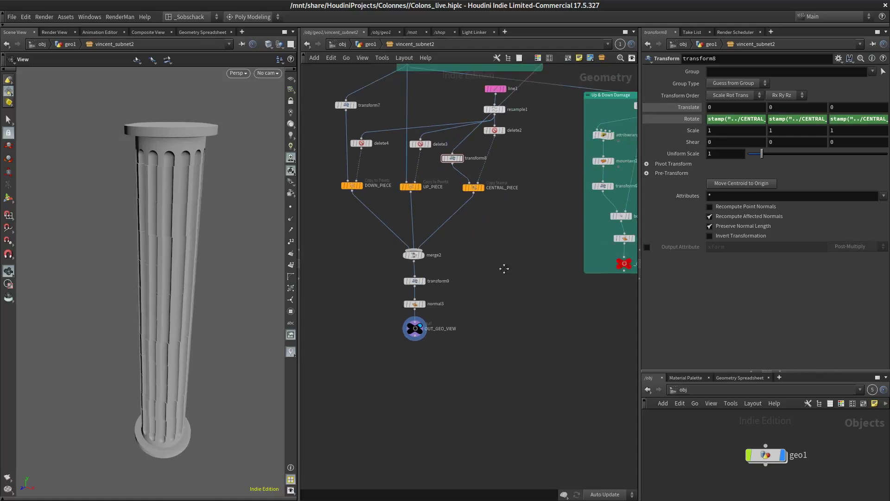
{"action": "scroll", "coordinate": [495, 290], "scroll_direction": "up", "scroll_amount": 3}
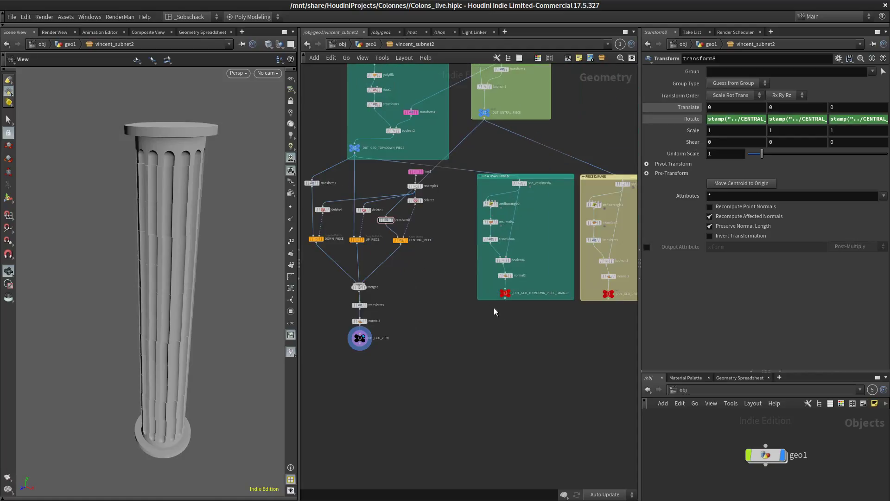
{"action": "scroll", "coordinate": [506, 218], "scroll_direction": "up", "scroll_amount": 3}
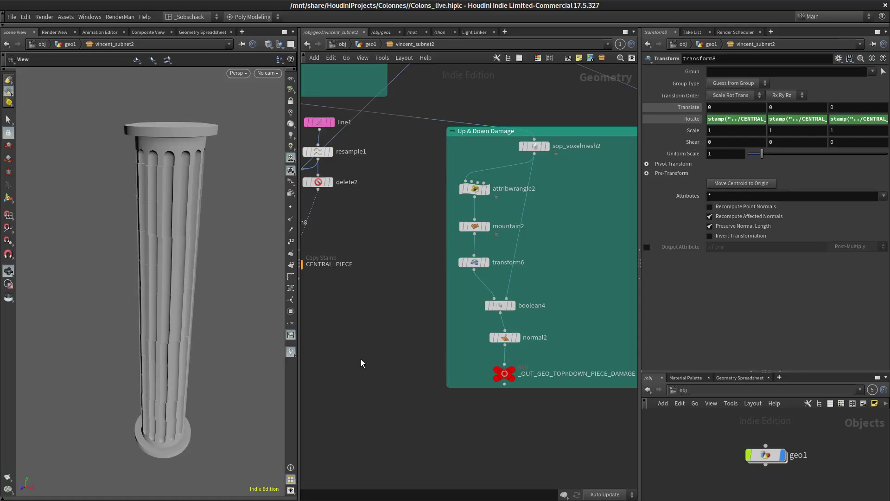
{"action": "scroll", "coordinate": [366, 347], "scroll_direction": "down", "scroll_amount": 3}
{"action": "middle_click_drag", "start_coordinate": [416, 331], "coordinate": [501, 342]}
{"action": "scroll", "coordinate": [444, 325], "scroll_direction": "down", "scroll_amount": 3}
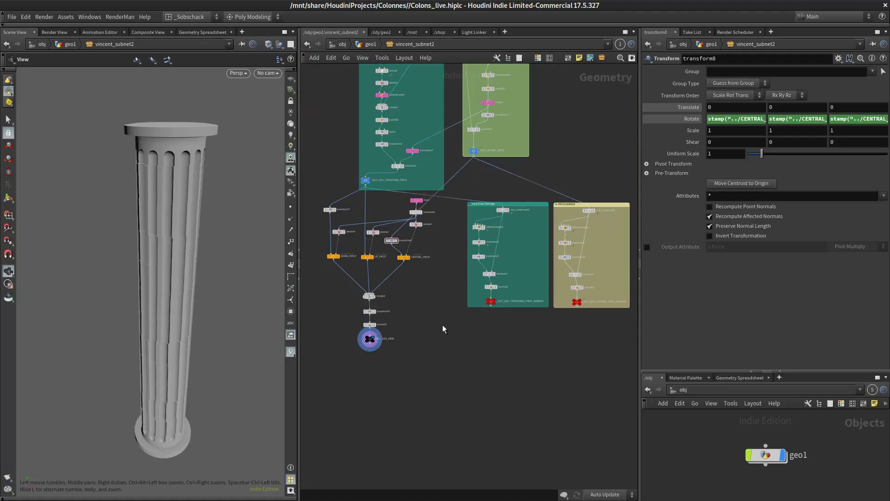
Correct the name of the central piece's output null to _OUT_CENTRAL_PIECE
{"action": "scroll", "coordinate": [443, 304], "scroll_direction": "up", "scroll_amount": 2}
{"action": "middle_click_drag", "start_coordinate": [510, 261], "coordinate": [518, 226]}
{"action": "mouse_move", "coordinate": [478, 188]}
{"action": "scroll", "coordinate": [478, 188], "scroll_direction": "up", "scroll_amount": 3}
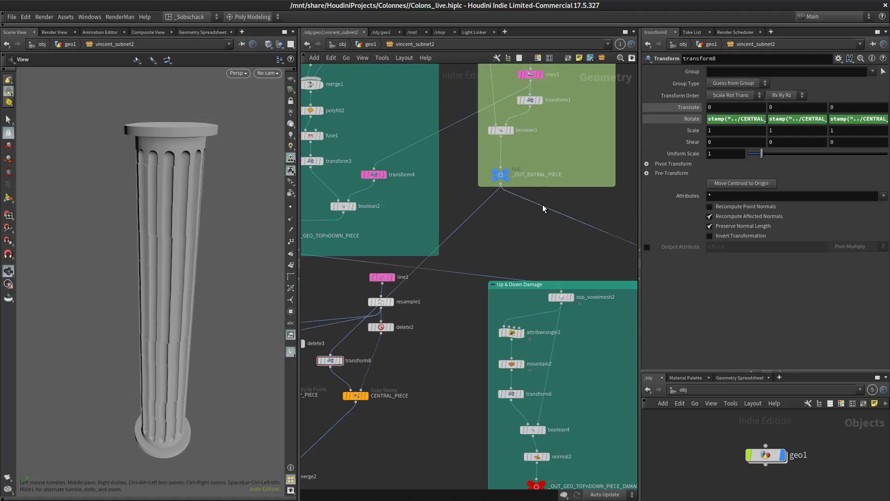
{"action": "scroll", "coordinate": [564, 169], "scroll_direction": "up", "scroll_amount": 1}
{"action": "double_click", "coordinate": [564, 169]}
{"action": "left_click", "coordinate": [551, 169]}
{"action": "type", "text": "c"}
{"action": "key", "text": "BackSpace"}
{"action": "type", "text": "C"}
{"action": "key", "text": "Return"}
{"action": "scroll", "coordinate": [546, 223], "scroll_direction": "down", "scroll_amount": 1}
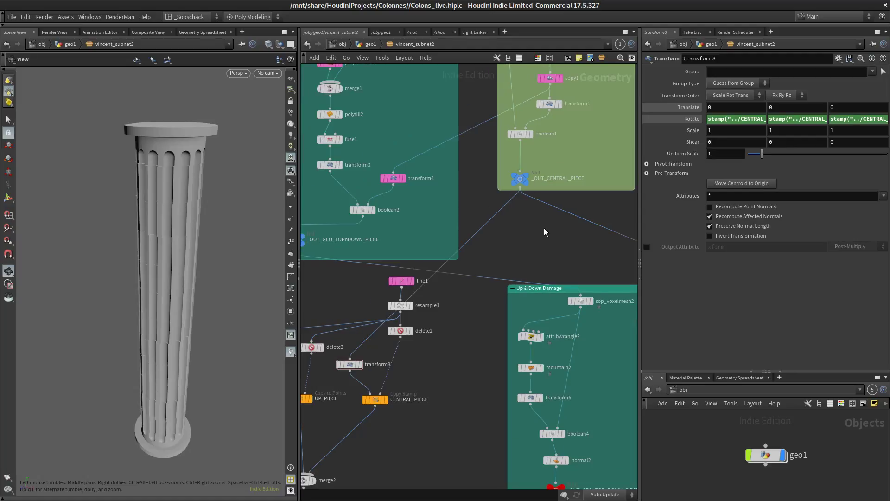
Trace how the central and top/down piece outputs connect to the copy nodes and both damage boxes
{"action": "middle_click_drag", "start_coordinate": [544, 227], "coordinate": [545, 236]}
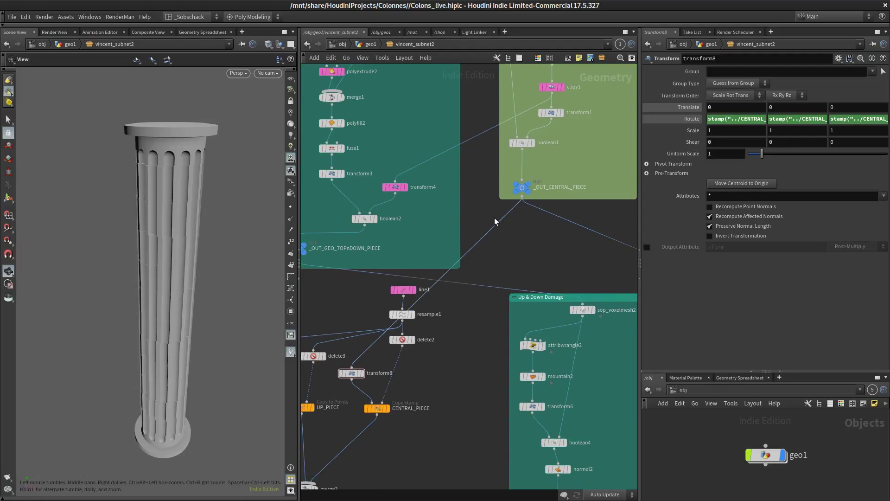
{"action": "middle_click_drag", "start_coordinate": [524, 243], "coordinate": [536, 200]}
{"action": "scroll", "coordinate": [537, 200], "scroll_direction": "down", "scroll_amount": 1}
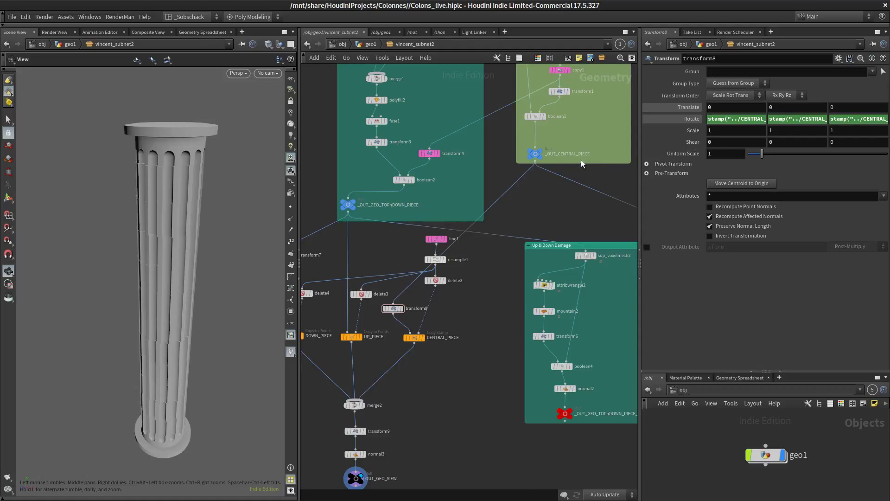
{"action": "scroll", "coordinate": [581, 160], "scroll_direction": "up", "scroll_amount": 3}
{"action": "scroll", "coordinate": [555, 202], "scroll_direction": "down", "scroll_amount": 2}
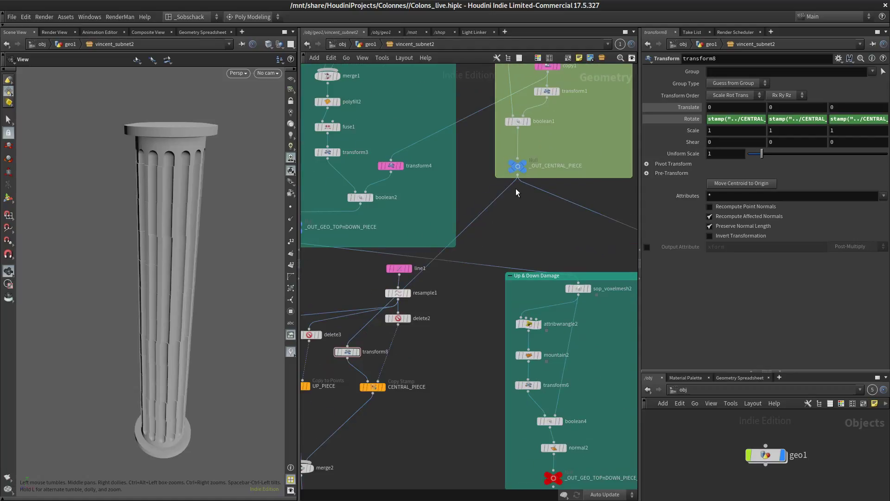
{"action": "middle_click_drag", "start_coordinate": [515, 189], "coordinate": [548, 188]}
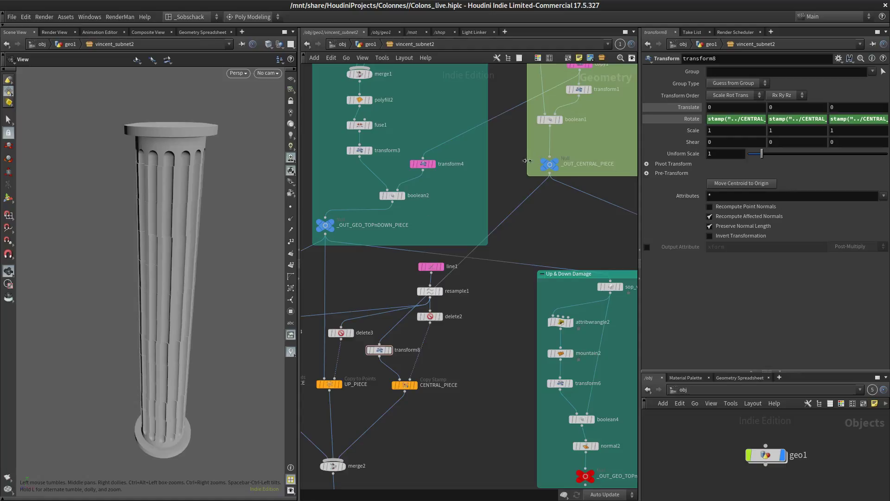
{"action": "middle_click_drag", "start_coordinate": [390, 228], "coordinate": [443, 201]}
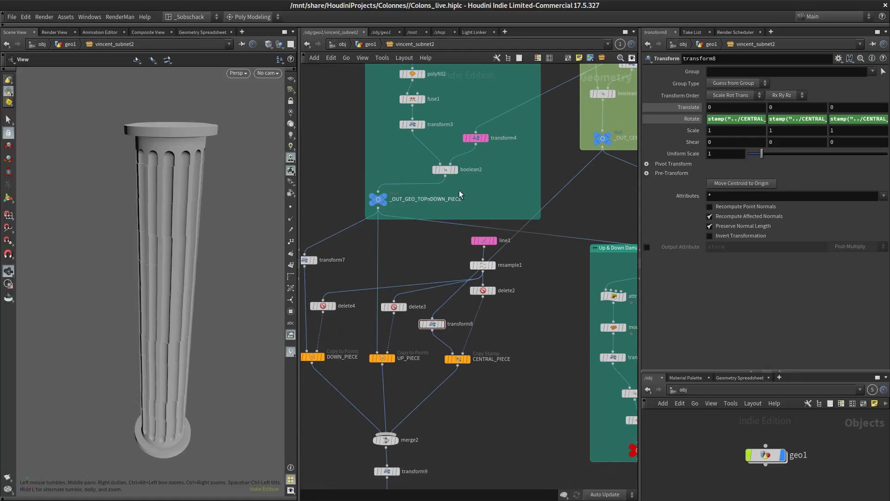
{"action": "middle_click_drag", "start_coordinate": [530, 321], "coordinate": [456, 146]}
{"action": "middle_click_drag", "start_coordinate": [473, 249], "coordinate": [389, 342]}
{"action": "middle_click_drag", "start_coordinate": [519, 413], "coordinate": [469, 414]}
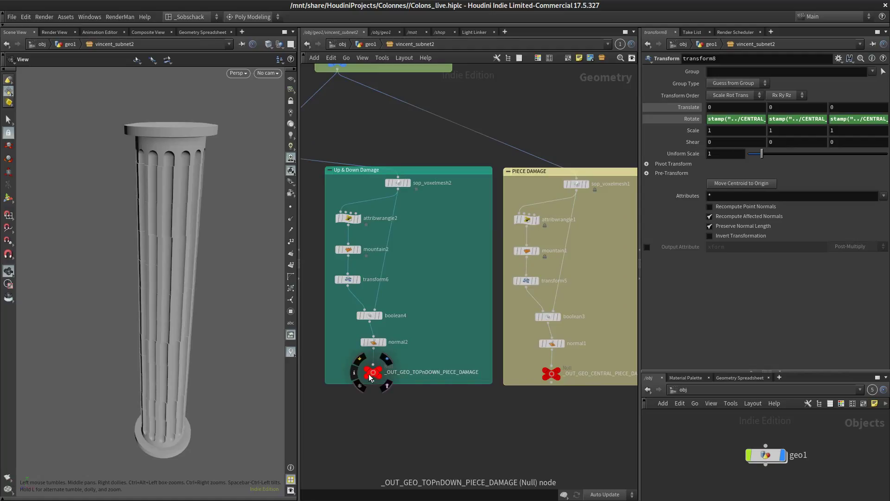
{"action": "scroll", "coordinate": [485, 378], "scroll_direction": "down", "scroll_amount": 5}
{"action": "scroll", "coordinate": [487, 381], "scroll_direction": "up", "scroll_amount": 4}
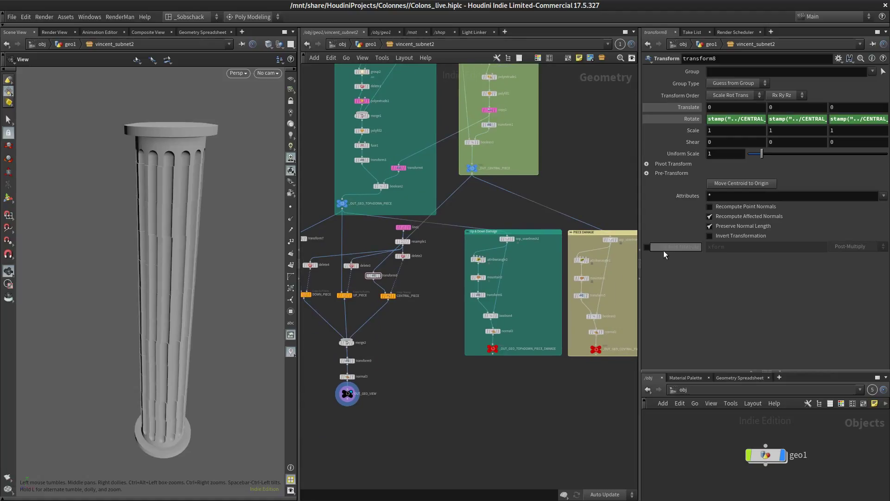
Color the OUT_GEO_VIEW null blue
{"action": "middle_click_drag", "start_coordinate": [430, 382], "coordinate": [486, 369]}
{"action": "scroll", "coordinate": [398, 391], "scroll_direction": "up", "scroll_amount": 3}
{"action": "left_click", "coordinate": [407, 377]}
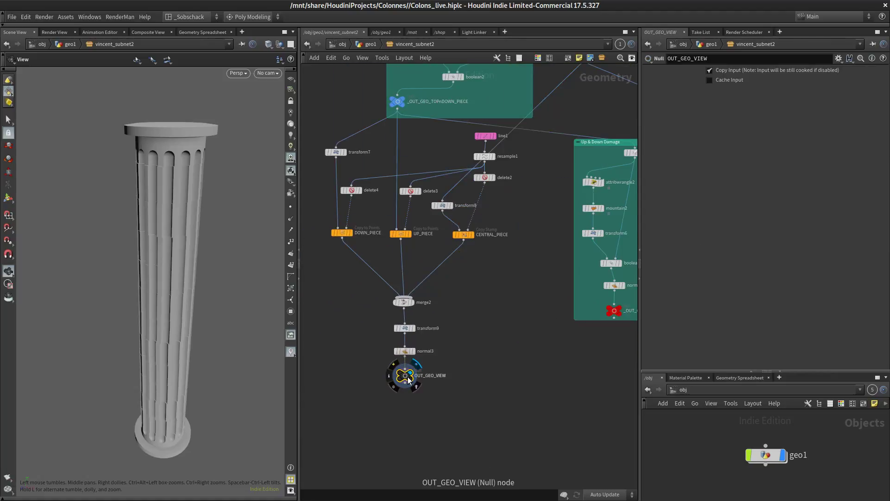
{"action": "key", "text": "c"}
{"action": "left_click", "coordinate": [584, 458]}
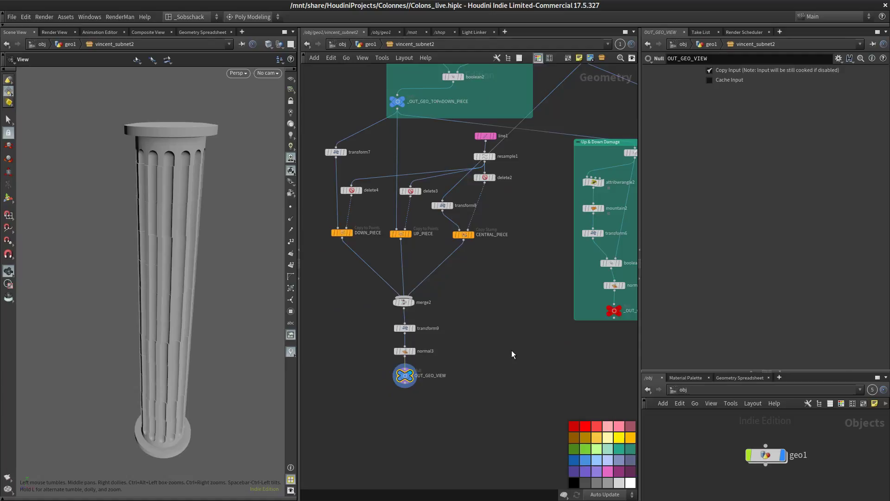
{"action": "key", "text": "c"}
Duplicate the column assembly nodes from transform7 and line1 down to OUT_GEO_VIEW and place the copy below the damage boxes
{"action": "scroll", "coordinate": [507, 368], "scroll_direction": "down", "scroll_amount": 3}
{"action": "middle_click_drag", "start_coordinate": [500, 355], "coordinate": [466, 373]}
{"action": "scroll", "coordinate": [472, 294], "scroll_direction": "up", "scroll_amount": 2}
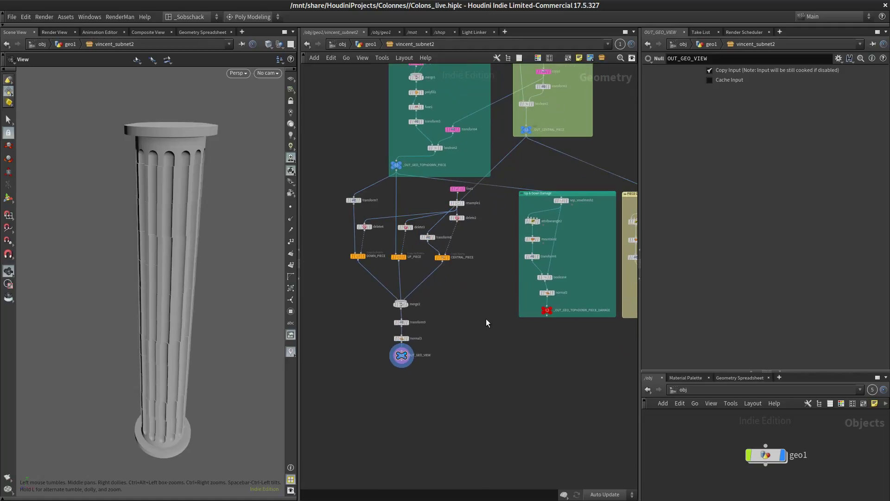
{"action": "left_click_drag", "start_coordinate": [475, 360], "coordinate": [418, 357]}
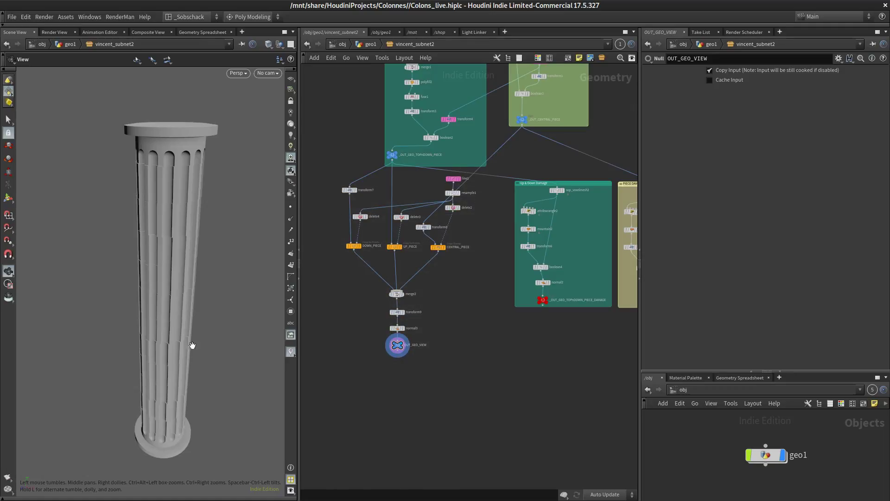
{"action": "middle_click_drag", "start_coordinate": [548, 386], "coordinate": [525, 364]}
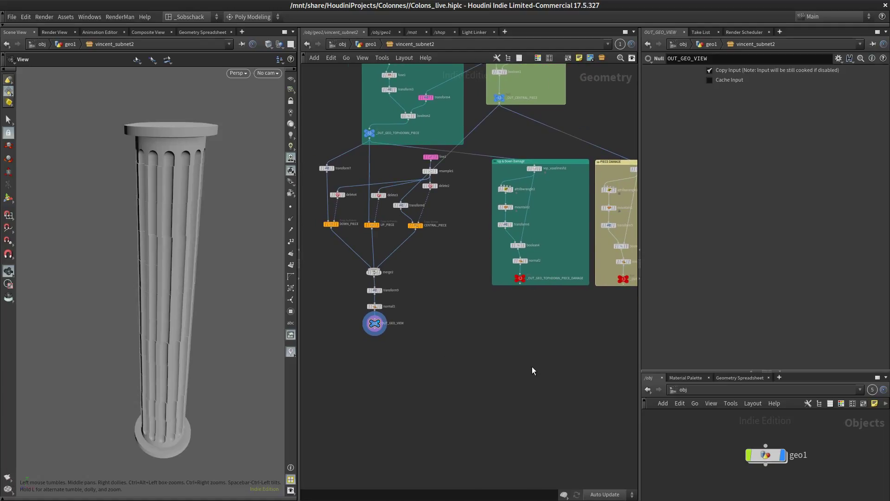
{"action": "left_click_drag", "start_coordinate": [446, 338], "coordinate": [327, 157]}
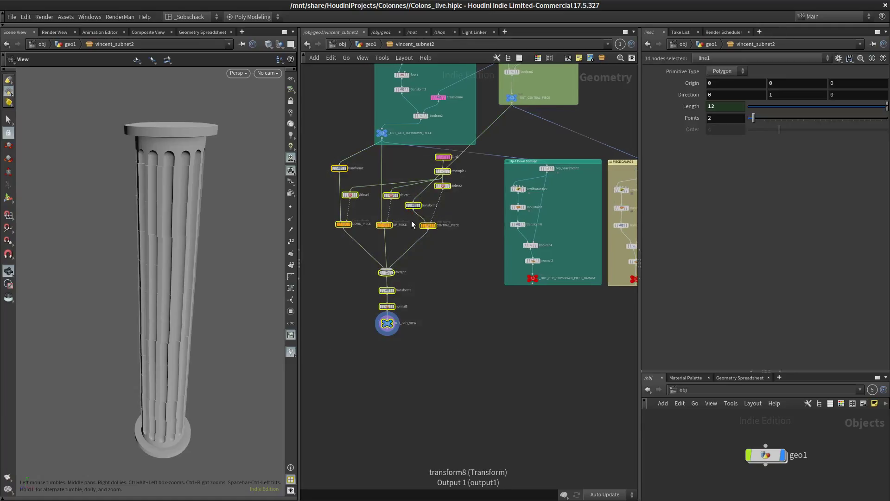
{"action": "mouse_move", "coordinate": [385, 226]}
{"action": "left_click_drag", "start_coordinate": [385, 227], "coordinate": [528, 398], "text": "alt"}
{"action": "middle_click_drag", "start_coordinate": [518, 301], "coordinate": [473, 314]}
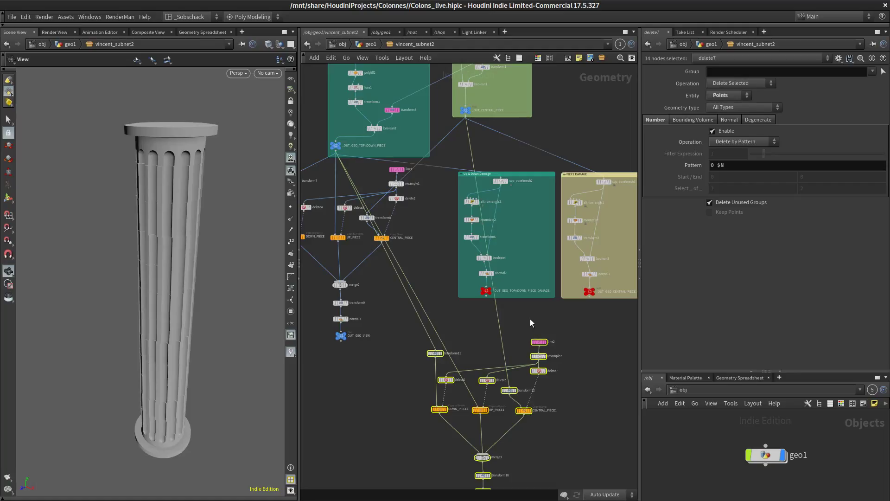
{"action": "middle_click_drag", "start_coordinate": [585, 348], "coordinate": [571, 312]}
{"action": "left_click", "coordinate": [572, 367]}
{"action": "middle_click_drag", "start_coordinate": [571, 383], "coordinate": [540, 364]}
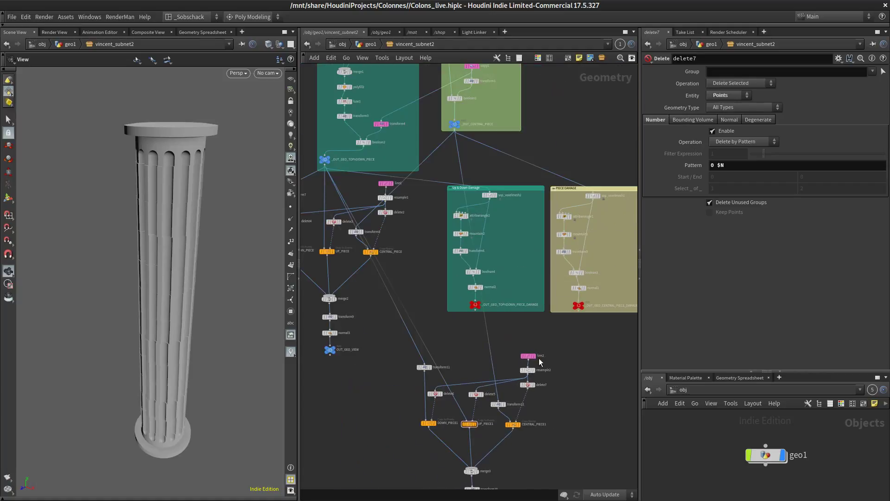
Move the PIECE DAMAGE and Up & Down Damage network boxes further right, away from the original column chain
{"action": "scroll", "coordinate": [517, 314], "scroll_direction": "down", "scroll_amount": 5}
{"action": "left_click_drag", "start_coordinate": [518, 245], "coordinate": [589, 258]}
{"action": "left_click_drag", "start_coordinate": [519, 246], "coordinate": [555, 243]}
{"action": "middle_click_drag", "start_coordinate": [481, 355], "coordinate": [434, 313]}
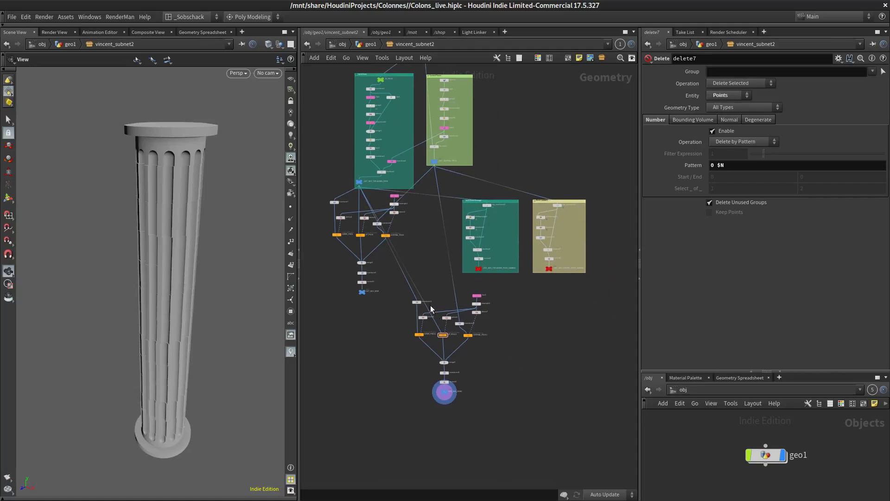
{"action": "scroll", "coordinate": [433, 313], "scroll_direction": "up", "scroll_amount": 5}
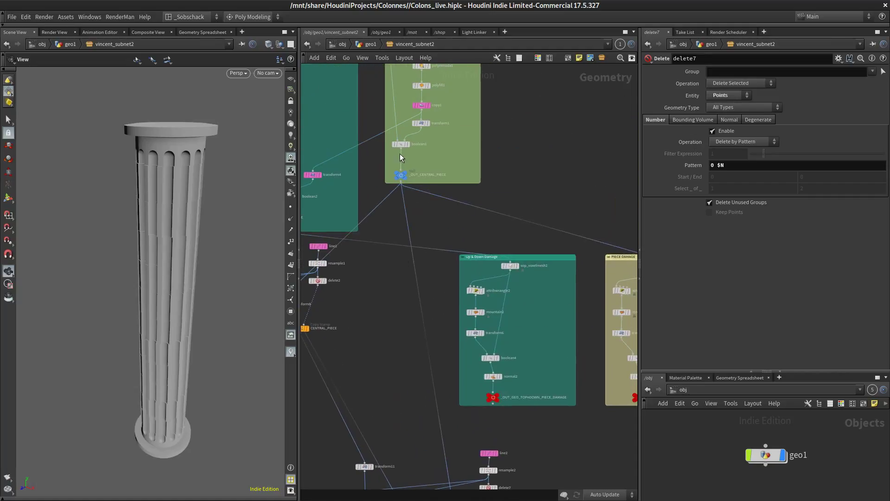
{"action": "middle_click_drag", "start_coordinate": [388, 312], "coordinate": [368, 210]}
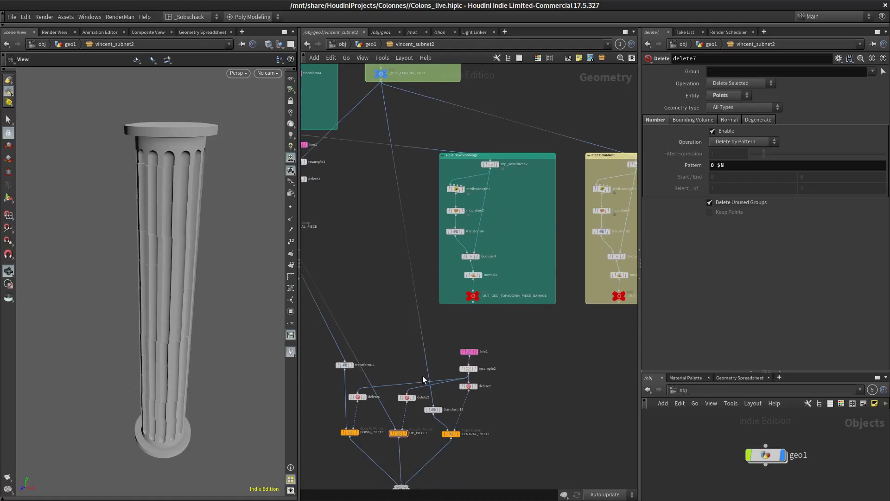
{"action": "middle_click_drag", "start_coordinate": [381, 82], "coordinate": [400, 117]}
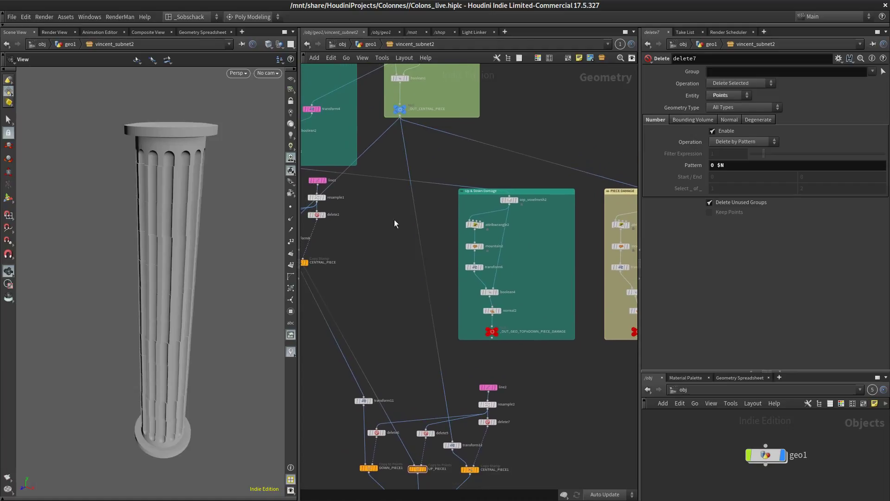
Wire the PIECE DAMAGE box's central output null into transform12 of the copied assembly chain
{"action": "middle_click_drag", "start_coordinate": [388, 262], "coordinate": [376, 184]}
{"action": "middle_click_drag", "start_coordinate": [546, 267], "coordinate": [513, 258]}
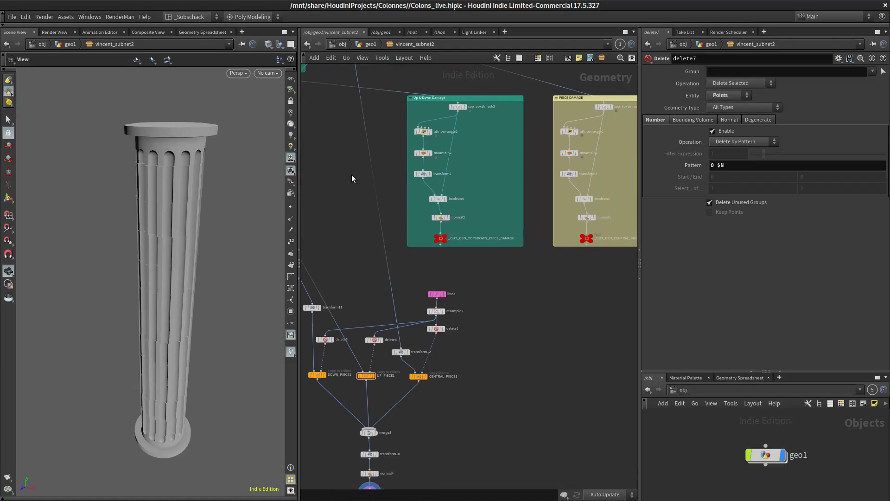
{"action": "middle_click_drag", "start_coordinate": [352, 174], "coordinate": [354, 282]}
{"action": "scroll", "coordinate": [361, 148], "scroll_direction": "up", "scroll_amount": 5}
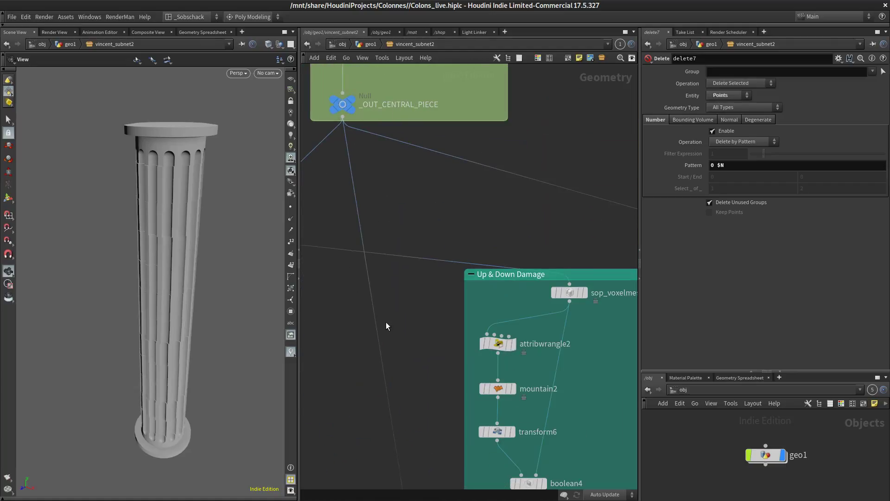
{"action": "scroll", "coordinate": [386, 321], "scroll_direction": "down", "scroll_amount": 5}
{"action": "middle_click_drag", "start_coordinate": [398, 355], "coordinate": [547, 245]}
{"action": "scroll", "coordinate": [541, 303], "scroll_direction": "up", "scroll_amount": 6}
{"action": "scroll", "coordinate": [503, 307], "scroll_direction": "down", "scroll_amount": 3}
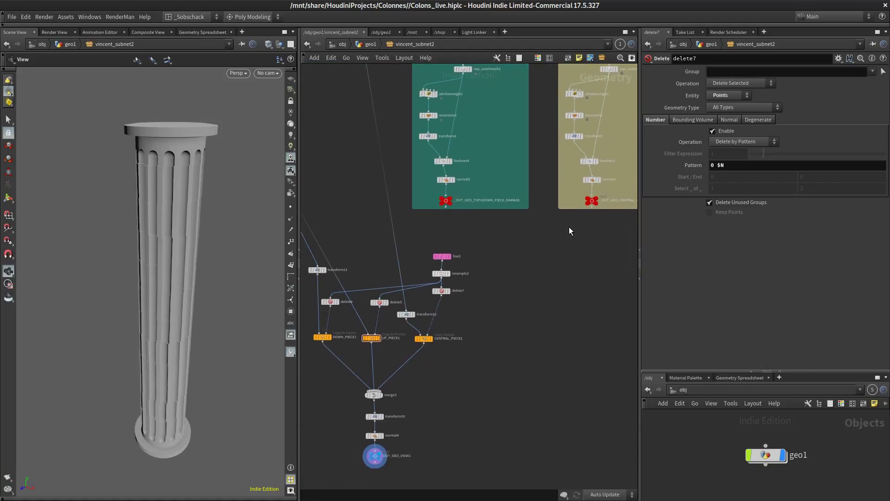
{"action": "left_click_drag", "start_coordinate": [592, 207], "coordinate": [406, 312]}
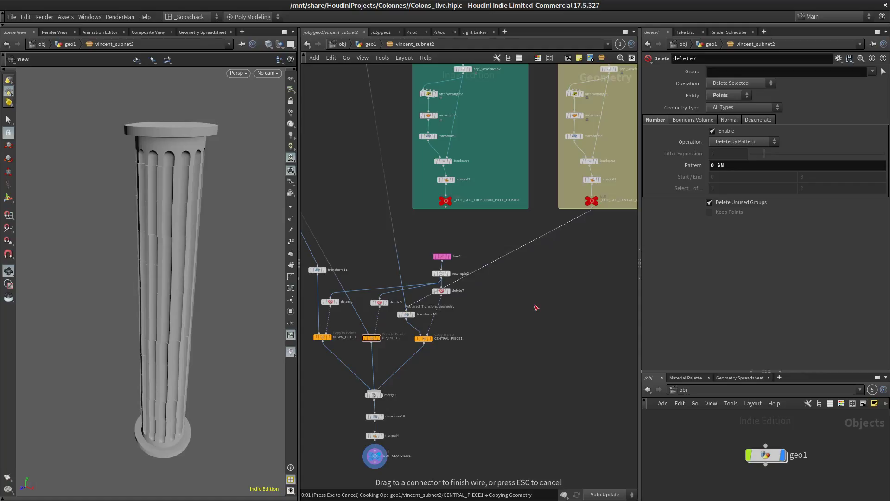
{"action": "key", "text": "Escape"}
Wire the _OUT_GEO_TOPnDOWN_PIECE_DAMAGE null into transform11 and the first input of UP_PIECE1
{"action": "middle_click_drag", "start_coordinate": [508, 300], "coordinate": [555, 333]}
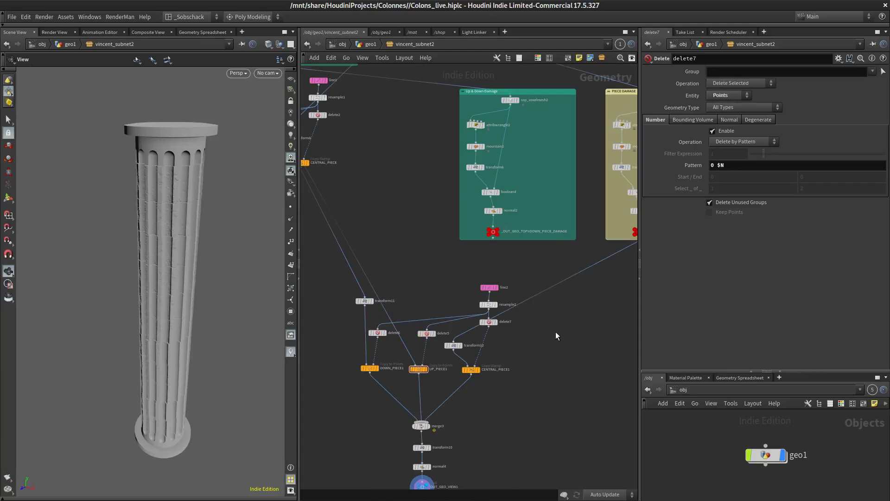
{"action": "scroll", "coordinate": [555, 331], "scroll_direction": "down", "scroll_amount": 3}
{"action": "scroll", "coordinate": [497, 305], "scroll_direction": "up", "scroll_amount": 3}
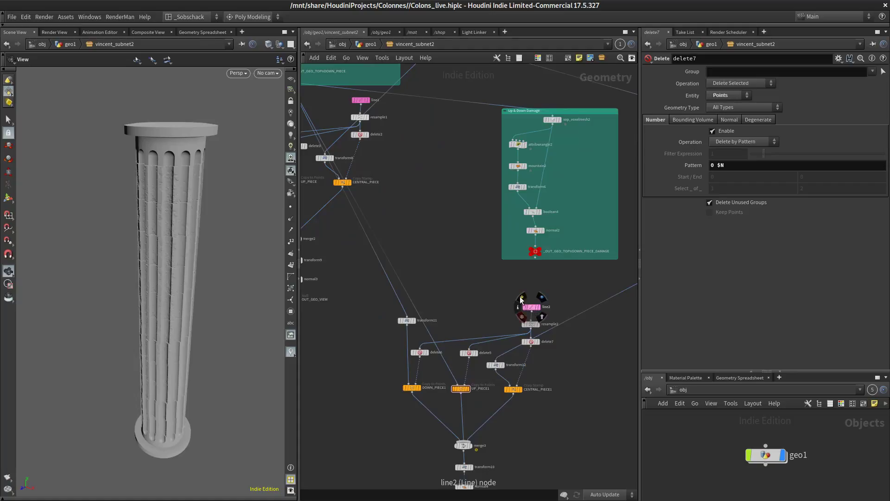
{"action": "middle_click_drag", "start_coordinate": [517, 362], "coordinate": [512, 335]}
{"action": "middle_click_drag", "start_coordinate": [447, 257], "coordinate": [484, 297]}
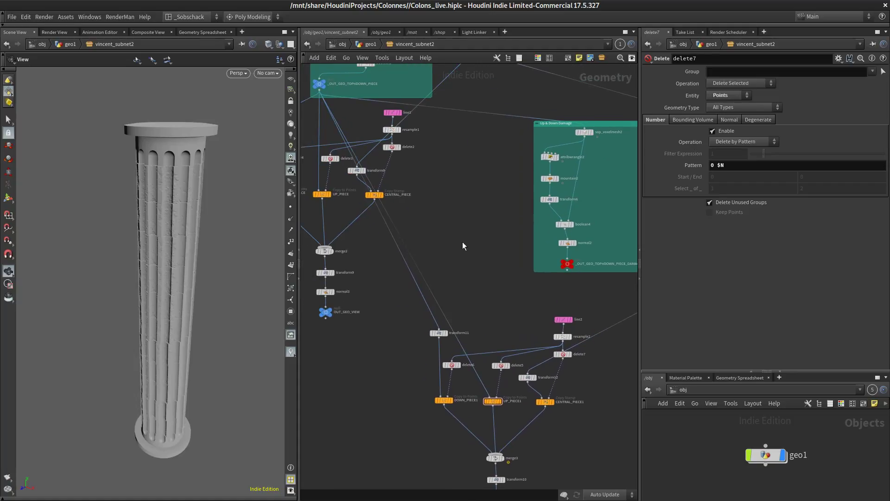
{"action": "middle_click_drag", "start_coordinate": [452, 235], "coordinate": [483, 278]}
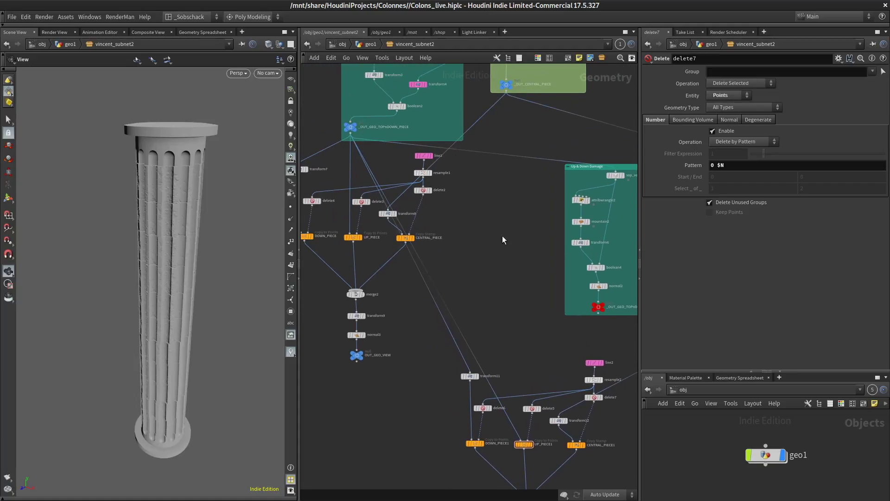
{"action": "middle_click_drag", "start_coordinate": [502, 232], "coordinate": [506, 196]}
{"action": "scroll", "coordinate": [480, 227], "scroll_direction": "up", "scroll_amount": 4}
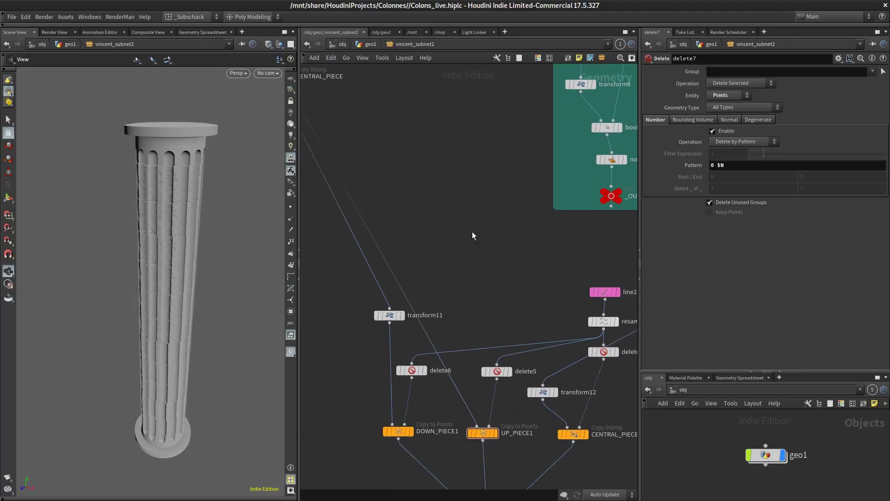
{"action": "scroll", "coordinate": [366, 232], "scroll_direction": "down", "scroll_amount": 4}
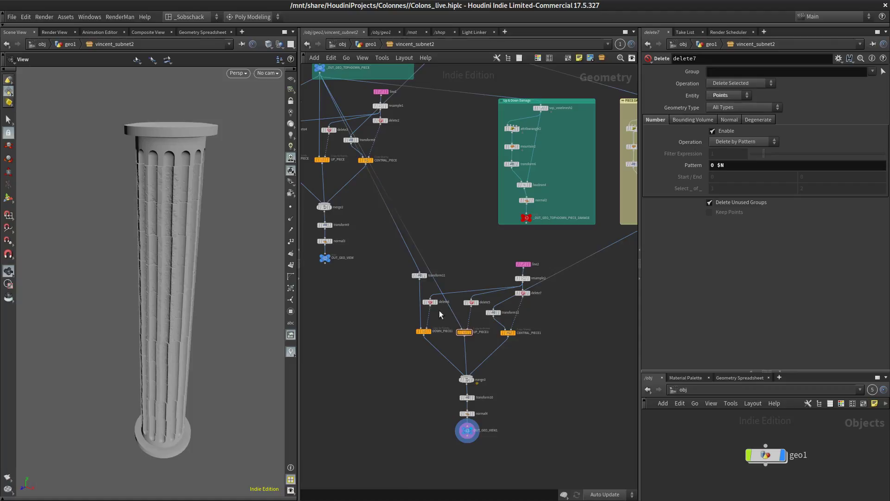
{"action": "left_click_drag", "start_coordinate": [528, 225], "coordinate": [420, 272]}
{"action": "left_click_drag", "start_coordinate": [527, 225], "coordinate": [464, 331]}
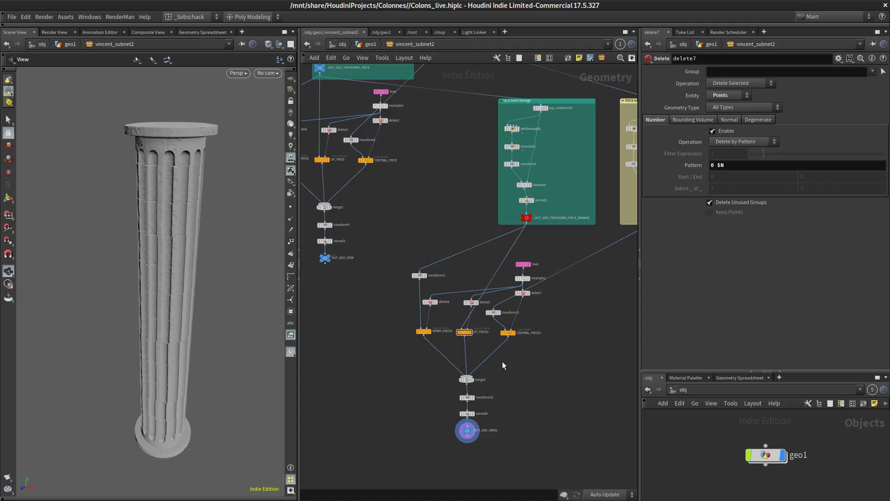
Move line2 and resample2 further above the delete nodes of the copied chain
{"action": "scroll", "coordinate": [522, 361], "scroll_direction": "up", "scroll_amount": 3}
{"action": "scroll", "coordinate": [524, 353], "scroll_direction": "down", "scroll_amount": 3}
{"action": "scroll", "coordinate": [548, 310], "scroll_direction": "up", "scroll_amount": 4}
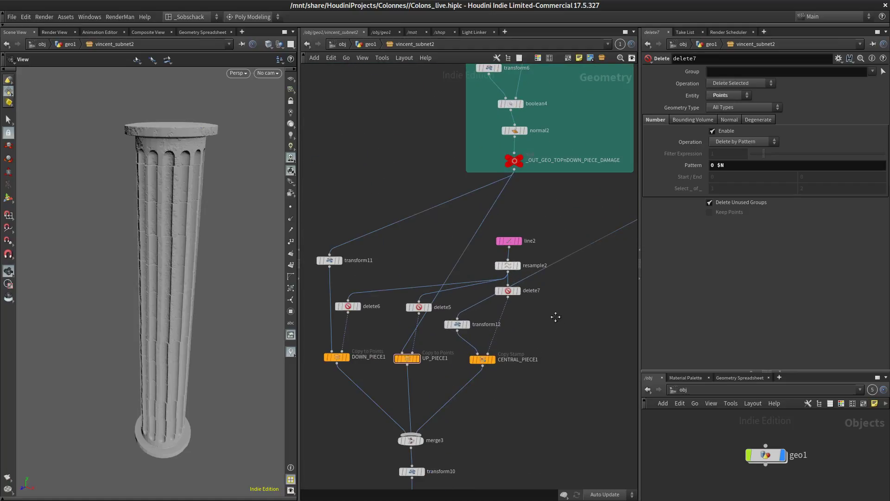
{"action": "scroll", "coordinate": [555, 369], "scroll_direction": "down", "scroll_amount": 3}
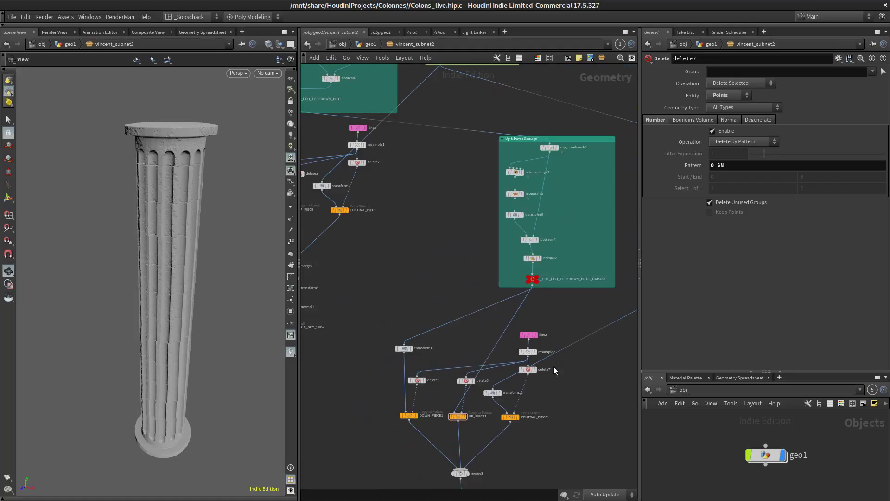
{"action": "scroll", "coordinate": [495, 325], "scroll_direction": "down", "scroll_amount": 3}
{"action": "scroll", "coordinate": [461, 268], "scroll_direction": "up", "scroll_amount": 2}
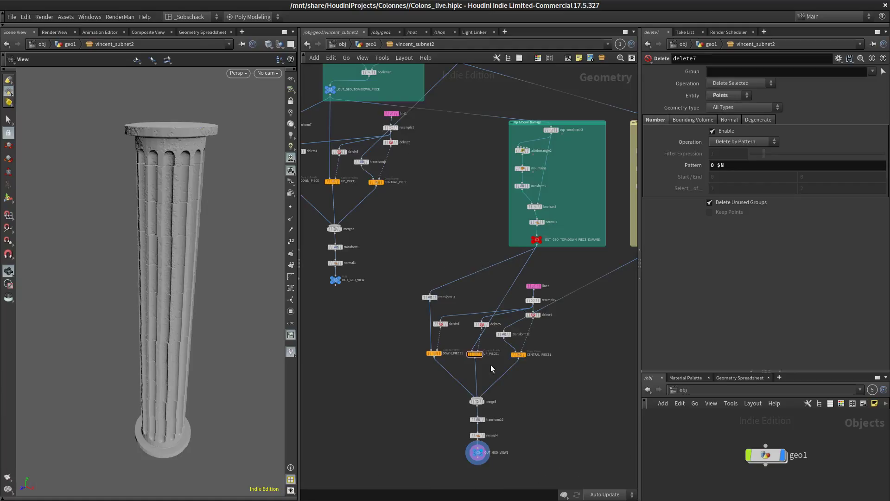
{"action": "mouse_move", "coordinate": [535, 290]}
{"action": "mouse_move", "coordinate": [535, 290]}
{"action": "left_mouse_down"}
{"action": "mouse_move", "coordinate": [534, 279]}
{"action": "mouse_move", "coordinate": [550, 269]}
{"action": "mouse_move", "coordinate": [537, 279]}
{"action": "left_mouse_up"}
{"action": "scroll", "coordinate": [466, 227], "scroll_direction": "up", "scroll_amount": 2}
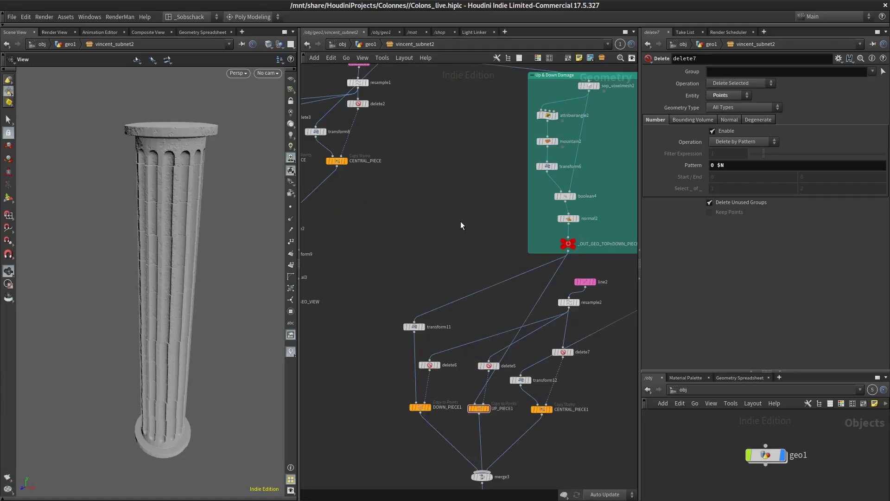
Move the original assembly nodes from transform7 and delete2 down to OUT_GEO_VIEW lower, leaving line1 and resample1 in place
{"action": "scroll", "coordinate": [439, 186], "scroll_direction": "down", "scroll_amount": 2}
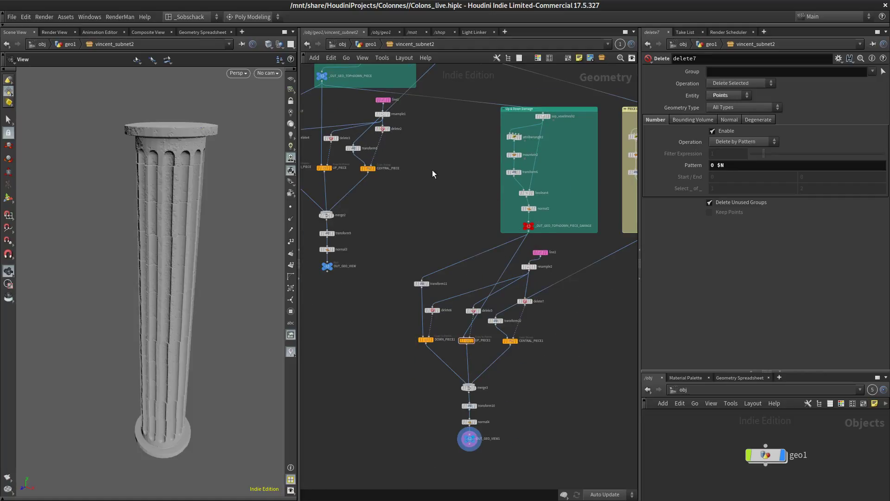
{"action": "middle_click_drag", "start_coordinate": [431, 174], "coordinate": [452, 192]}
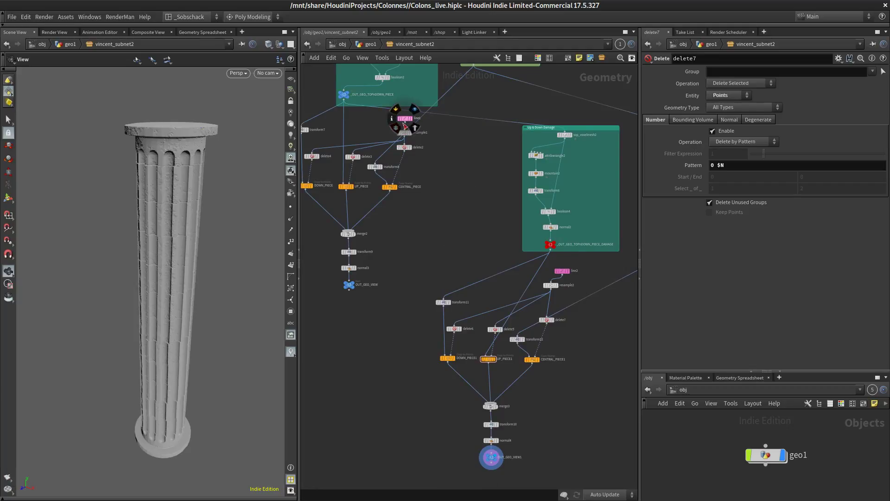
{"action": "mouse_move", "coordinate": [415, 135]}
{"action": "middle_mouse_down"}
{"action": "mouse_move", "coordinate": [427, 147]}
{"action": "mouse_move", "coordinate": [414, 135]}
{"action": "middle_mouse_up"}
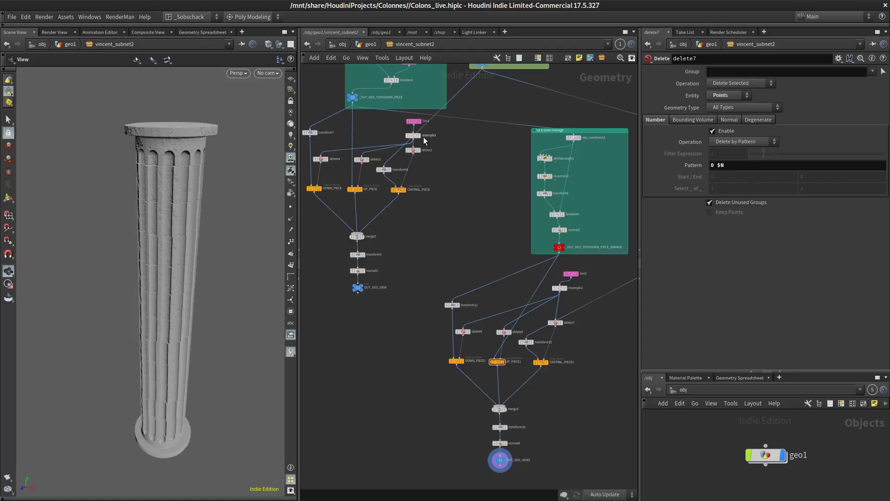
{"action": "left_click_drag", "start_coordinate": [413, 296], "coordinate": [347, 133]}
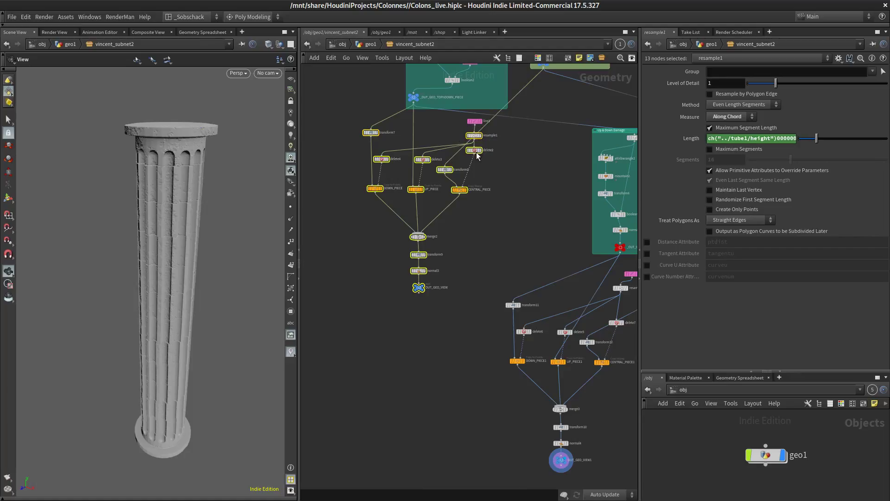
{"action": "left_click", "coordinate": [482, 278]}
{"action": "left_click_drag", "start_coordinate": [480, 313], "coordinate": [342, 146]}
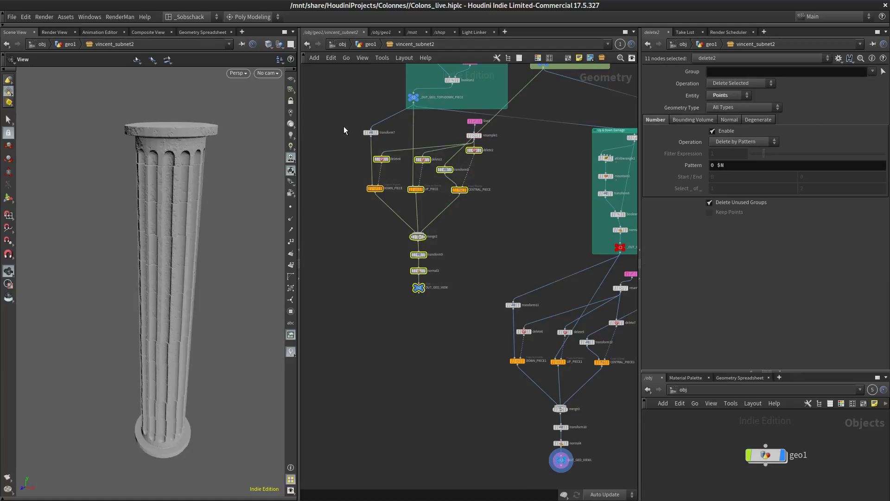
{"action": "left_click", "coordinate": [372, 134], "text": "shift"}
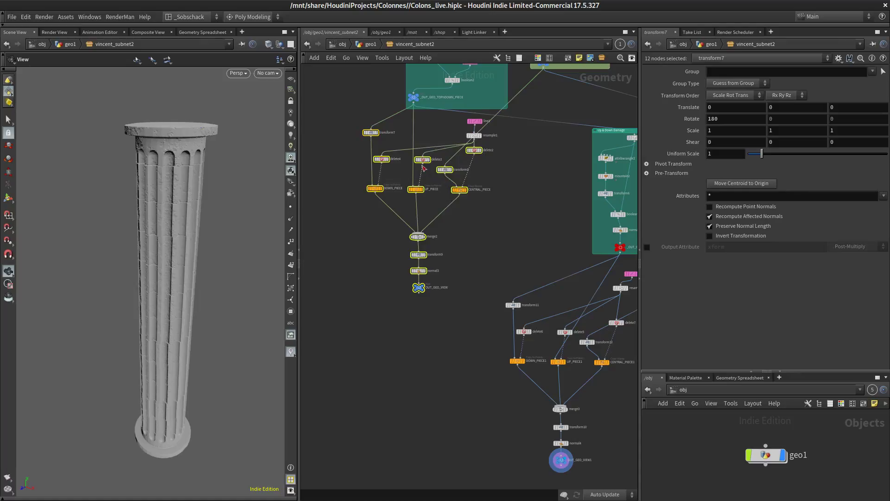
{"action": "left_click_drag", "start_coordinate": [417, 237], "coordinate": [418, 271]}
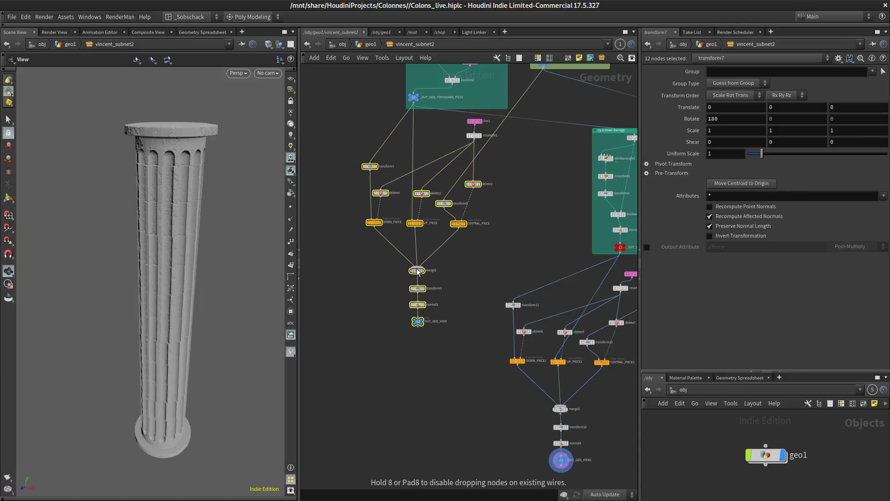
{"action": "left_click", "coordinate": [525, 226]}
Connect the output of resample1 to delete7, delete5 and delete6 in the copied chain
{"action": "middle_click_drag", "start_coordinate": [476, 148], "coordinate": [397, 108]}
{"action": "left_click_drag", "start_coordinate": [394, 100], "coordinate": [541, 284]}
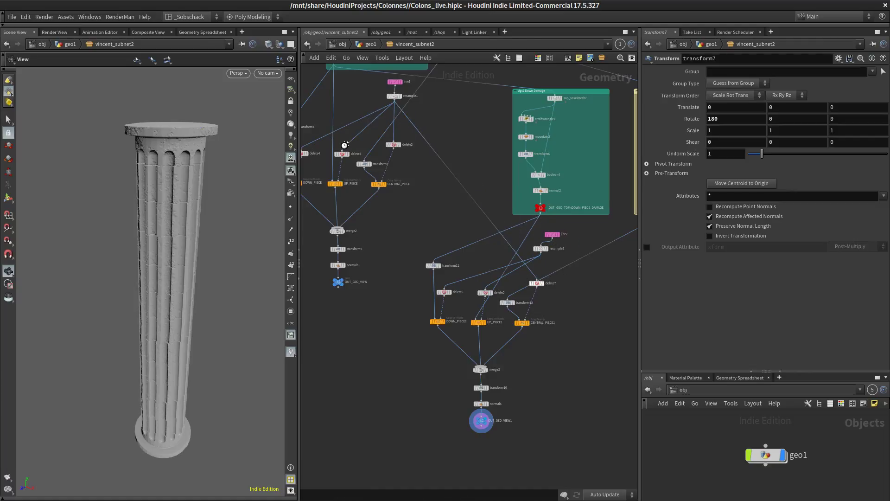
{"action": "left_click_drag", "start_coordinate": [393, 101], "coordinate": [485, 291]}
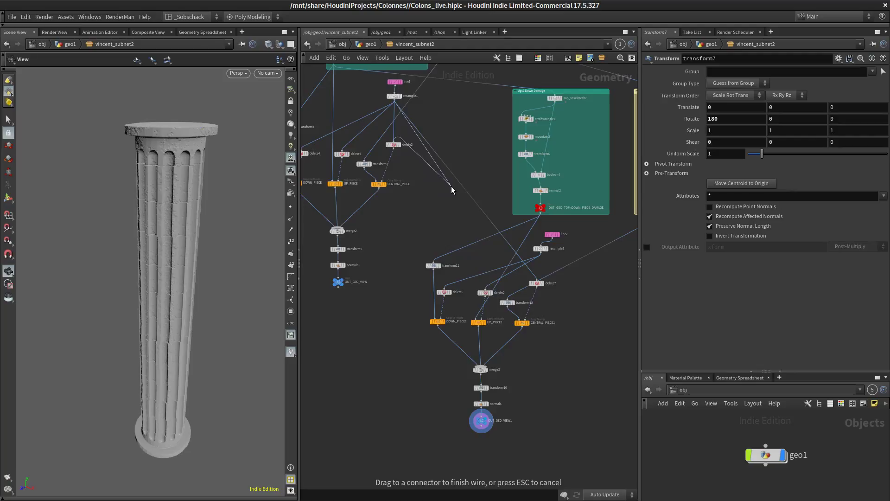
{"action": "left_click_drag", "start_coordinate": [397, 103], "coordinate": [488, 292]}
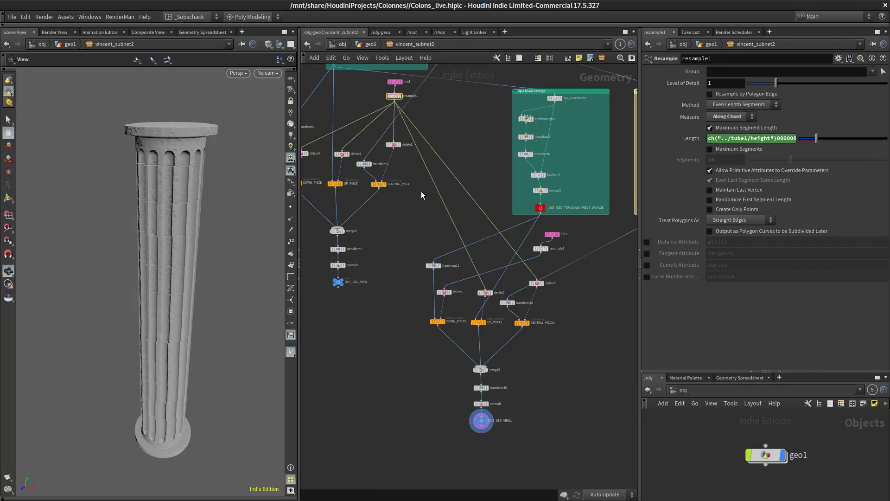
{"action": "middle_click_drag", "start_coordinate": [422, 191], "coordinate": [446, 192]}
{"action": "mouse_move", "coordinate": [422, 97]}
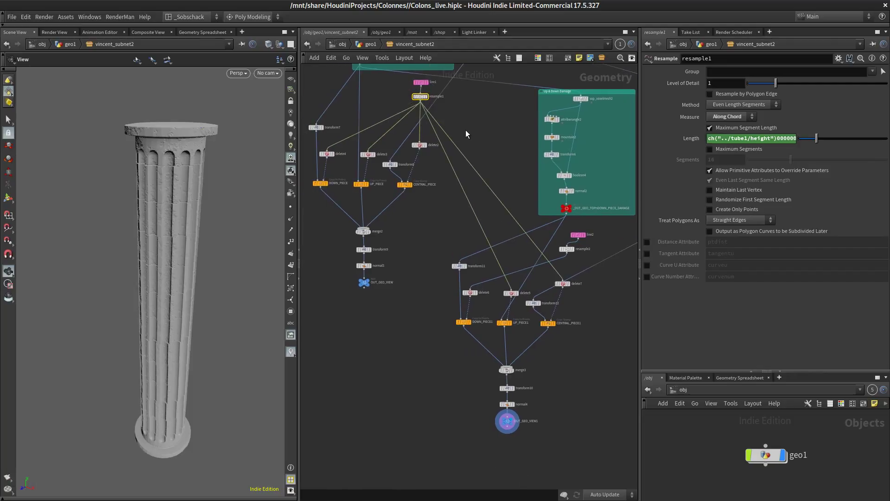
{"action": "left_click", "coordinate": [421, 102]}
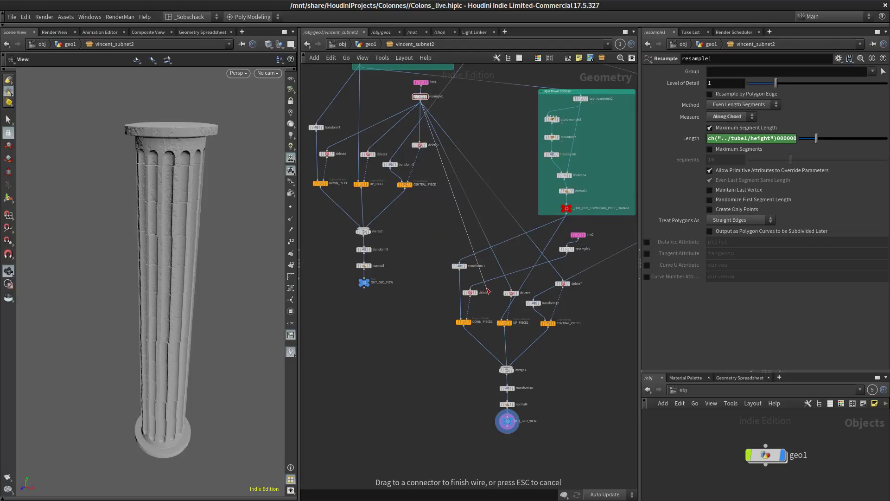
{"action": "left_click", "coordinate": [458, 303]}
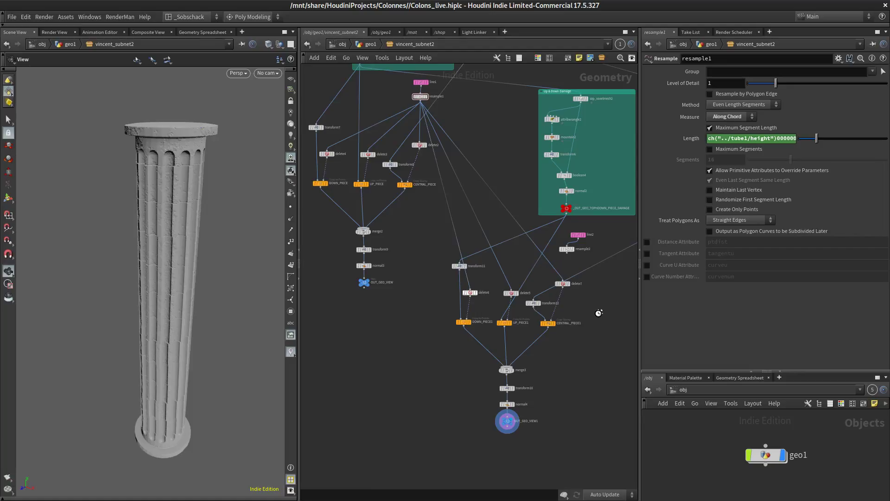
Delete the redundant line2 and resample2 nodes from the copied chain
{"action": "scroll", "coordinate": [603, 291], "scroll_direction": "up", "scroll_amount": 3}
{"action": "left_click_drag", "start_coordinate": [587, 197], "coordinate": [549, 246]}
{"action": "key", "text": "Delete"}
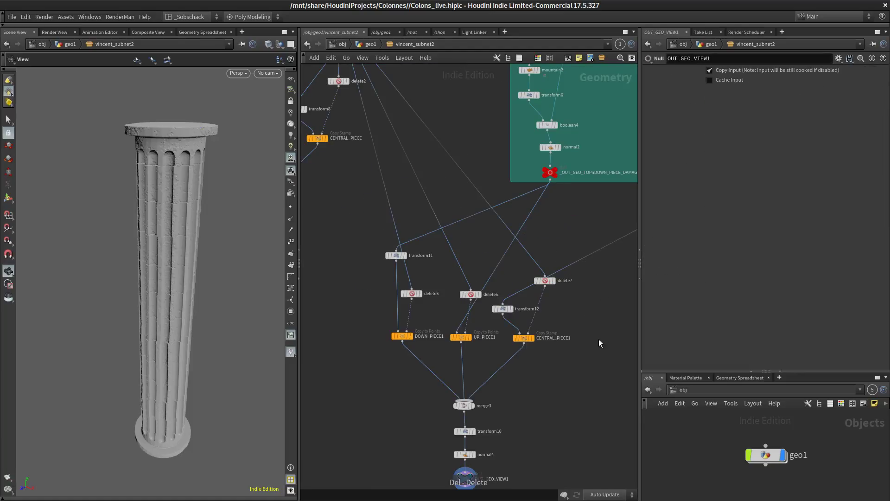
Inspect the damaged column in the viewport and color the OUT_GEO_VIEW1 null red
{"action": "middle_click_drag", "start_coordinate": [599, 337], "coordinate": [561, 305]}
{"action": "scroll", "coordinate": [549, 273], "scroll_direction": "down", "scroll_amount": 3}
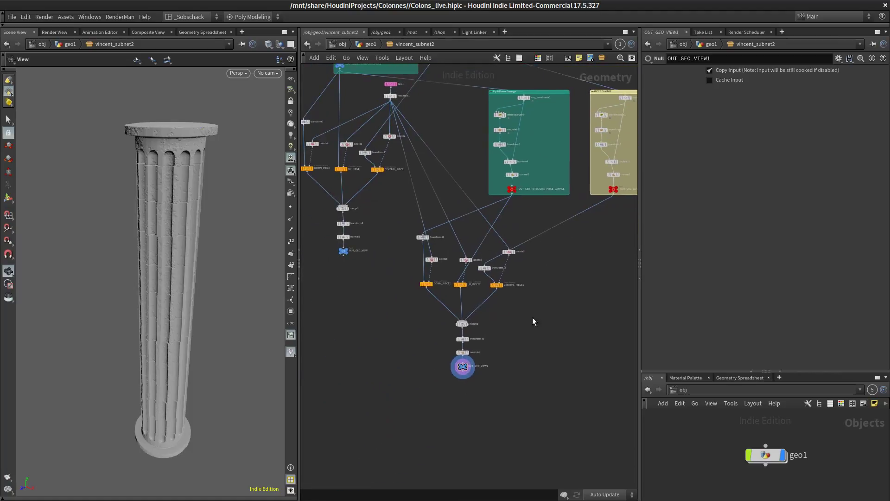
{"action": "scroll", "coordinate": [455, 387], "scroll_direction": "up", "scroll_amount": 5}
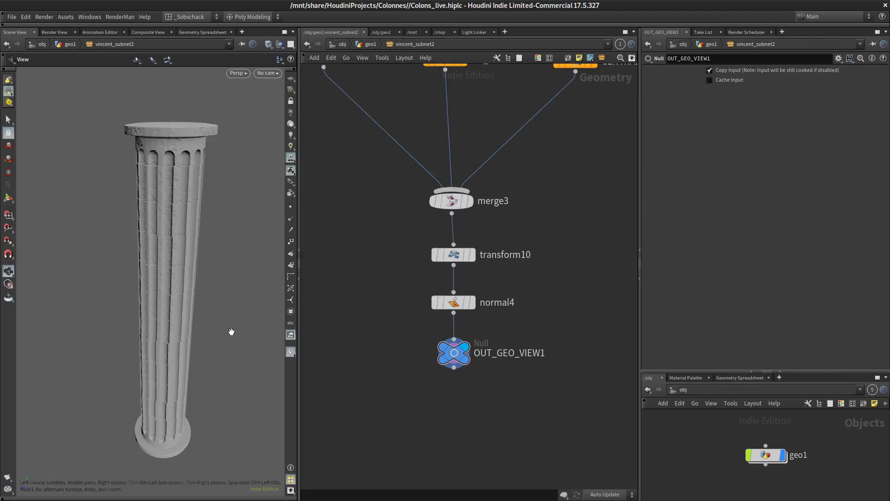
{"action": "mouse_move", "coordinate": [225, 312]}
{"action": "right_mouse_down"}
{"action": "mouse_move", "coordinate": [235, 273]}
{"action": "mouse_move", "coordinate": [224, 304]}
{"action": "right_mouse_up"}
{"action": "middle_click_drag", "start_coordinate": [225, 303], "coordinate": [232, 264]}
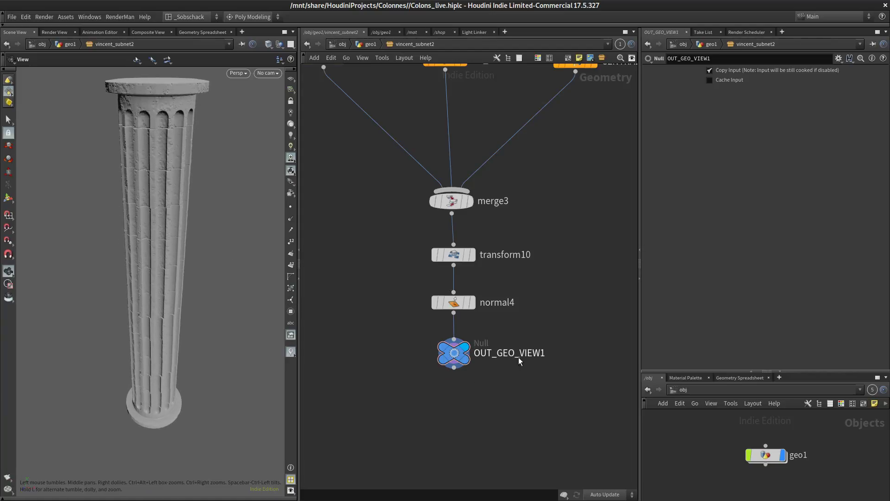
{"action": "left_click_drag", "start_coordinate": [204, 267], "coordinate": [185, 244]}
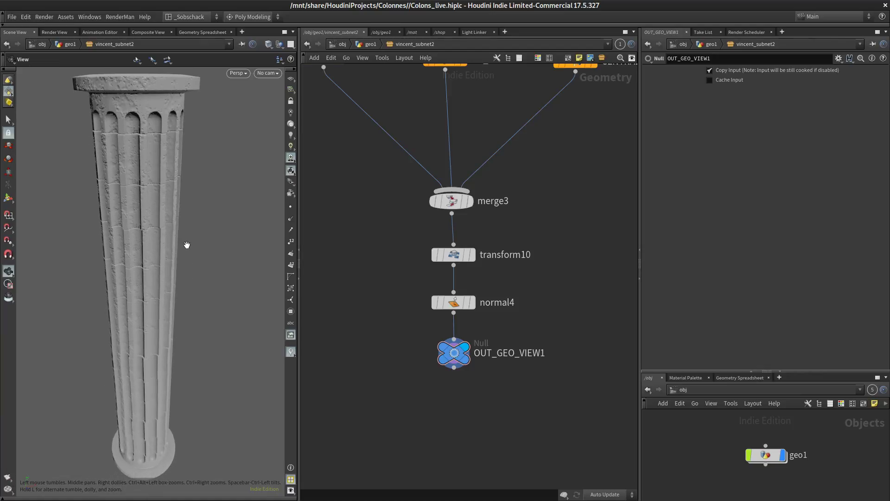
{"action": "left_click", "coordinate": [464, 357]}
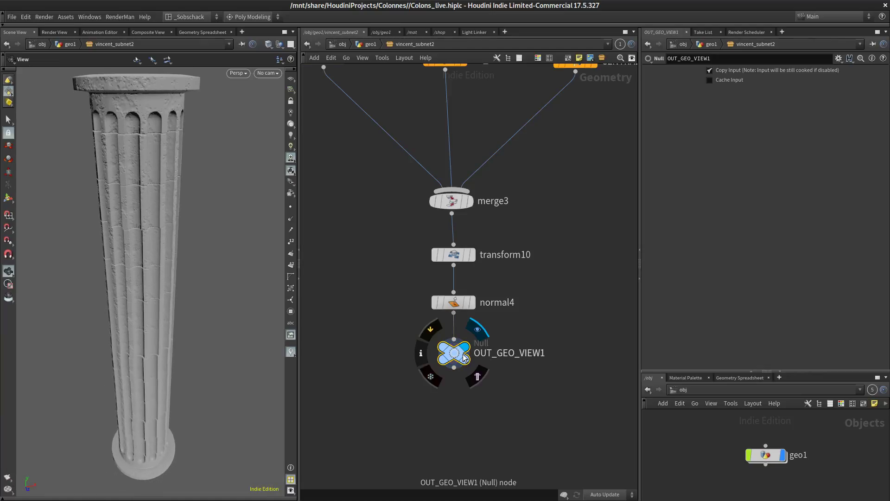
{"action": "key", "text": "c"}
{"action": "left_click", "coordinate": [578, 429]}
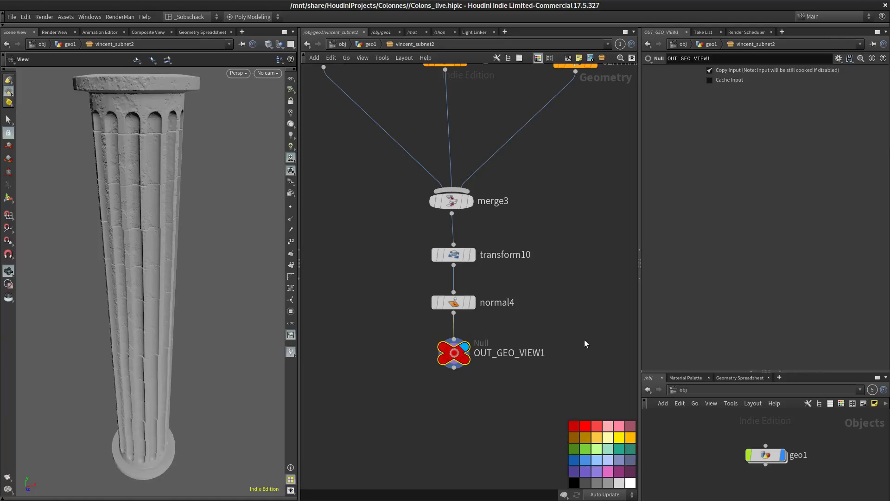
Rename the red output null below normal4 to OUT_GEO_HIGH
{"action": "double_click", "coordinate": [519, 353]}
{"action": "left_click_drag", "start_coordinate": [524, 359], "coordinate": [592, 348]}
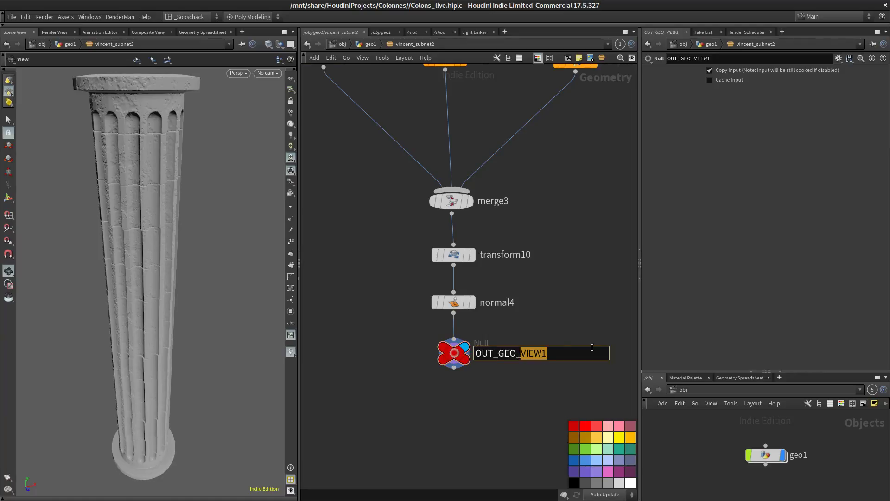
{"action": "type", "text": "HIGH"}
{"action": "key", "text": "Return"}
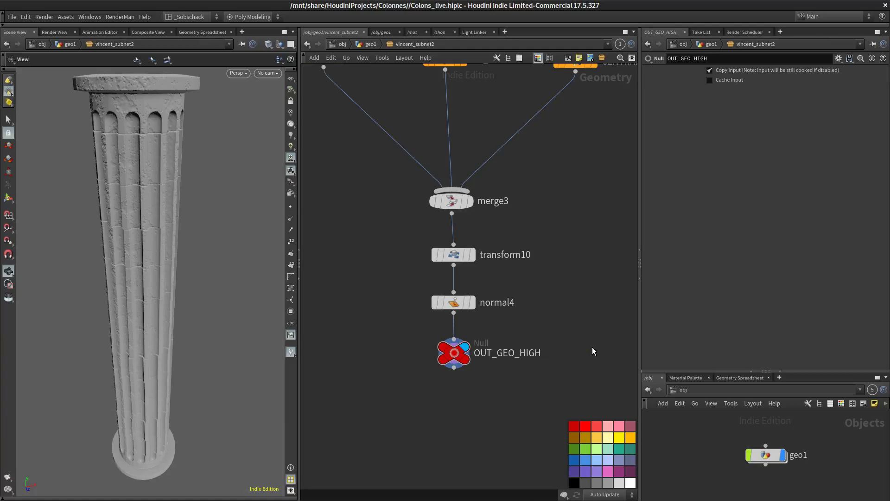
Show the stamp parameters of the CENTRAL_PIECE1 Copy Stamp node, hide the color palette and widen the parameter area
{"action": "scroll", "coordinate": [505, 372], "scroll_direction": "down", "scroll_amount": 5}
{"action": "scroll", "coordinate": [498, 301], "scroll_direction": "down", "scroll_amount": 3}
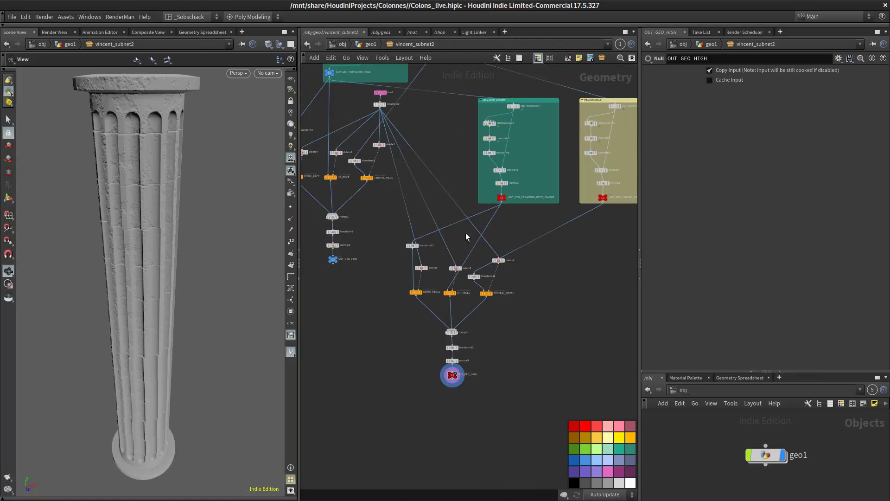
{"action": "middle_click_drag", "start_coordinate": [466, 376], "coordinate": [518, 322]}
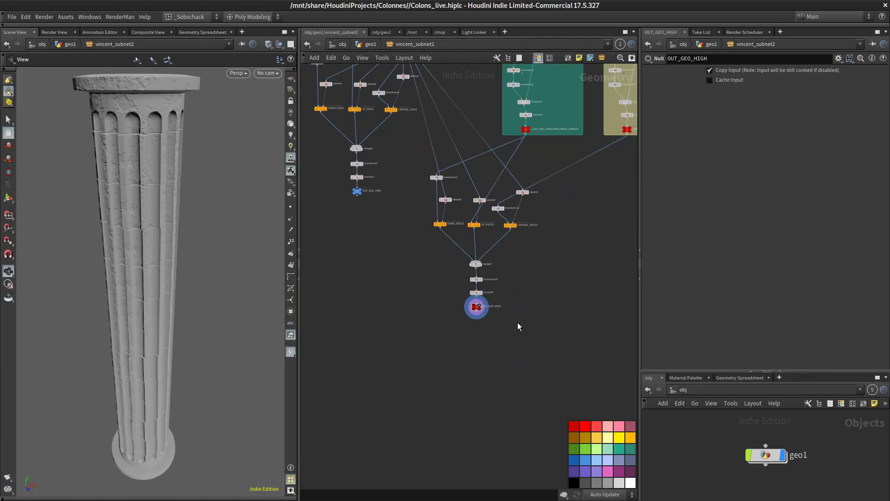
{"action": "scroll", "coordinate": [499, 357], "scroll_direction": "up", "scroll_amount": 5}
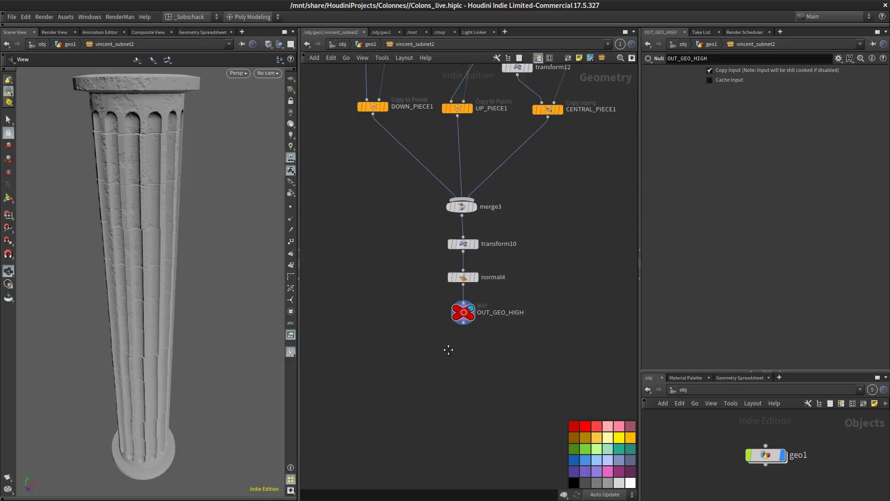
{"action": "scroll", "coordinate": [354, 366], "scroll_direction": "up", "scroll_amount": 5}
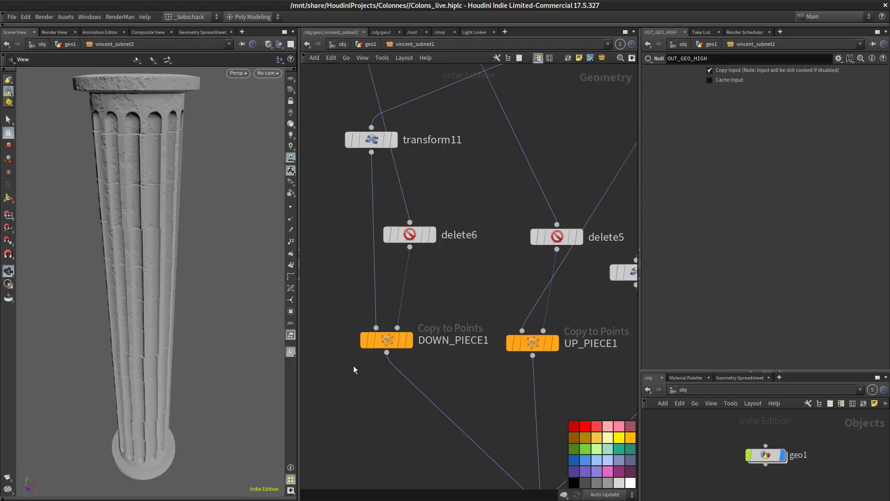
{"action": "left_click", "coordinate": [437, 324]}
{"action": "scroll", "coordinate": [408, 261], "scroll_direction": "down", "scroll_amount": 6}
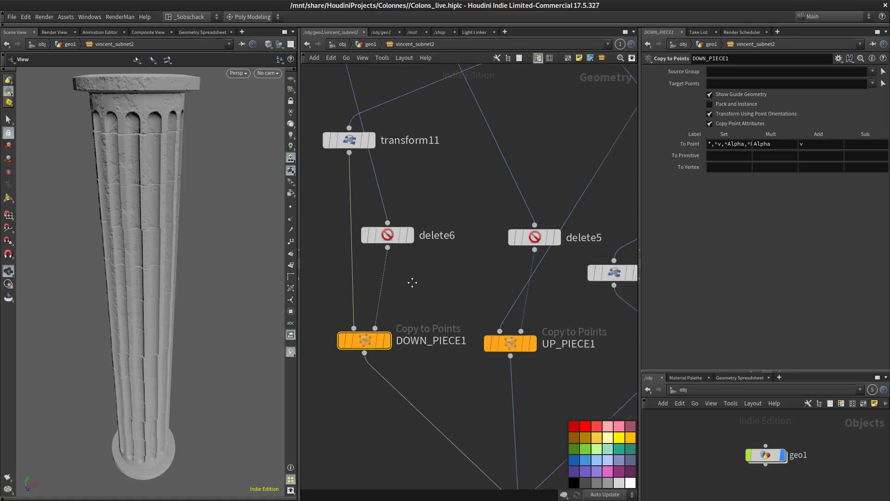
{"action": "scroll", "coordinate": [502, 344], "scroll_direction": "down", "scroll_amount": 2}
{"action": "scroll", "coordinate": [489, 334], "scroll_direction": "up", "scroll_amount": 7}
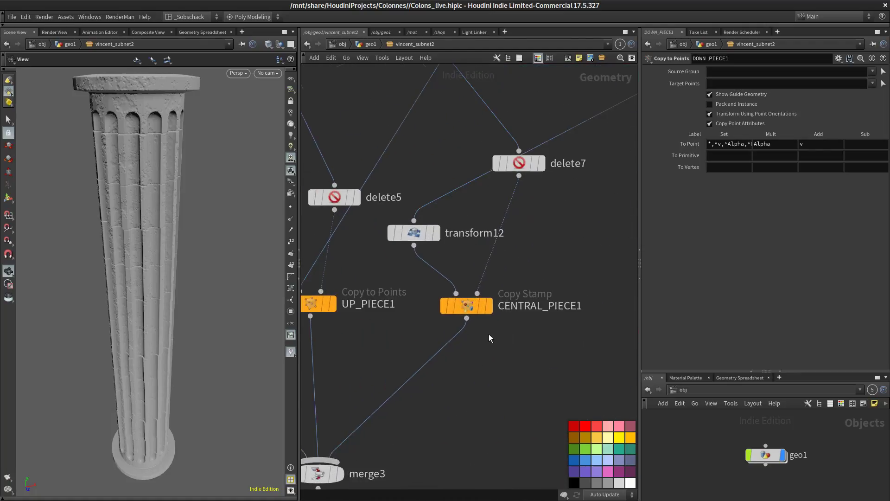
{"action": "left_click", "coordinate": [434, 327]}
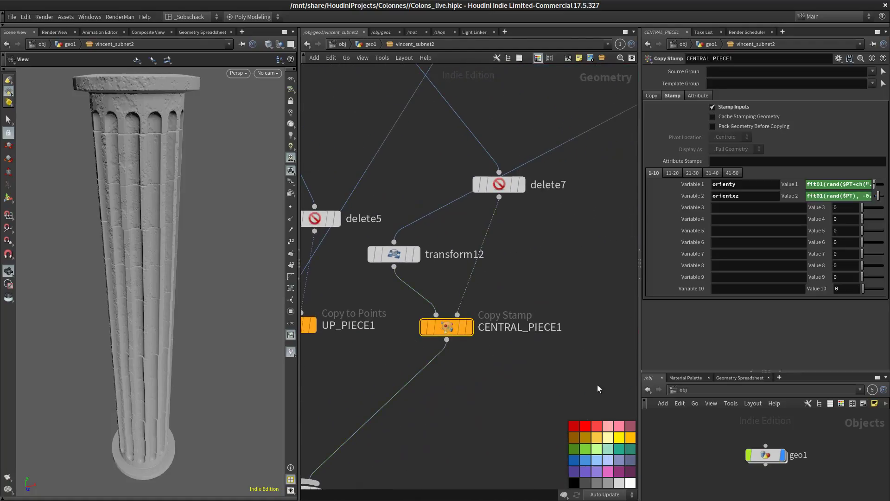
{"action": "key", "text": "c"}
{"action": "middle_click_drag", "start_coordinate": [591, 368], "coordinate": [592, 388]}
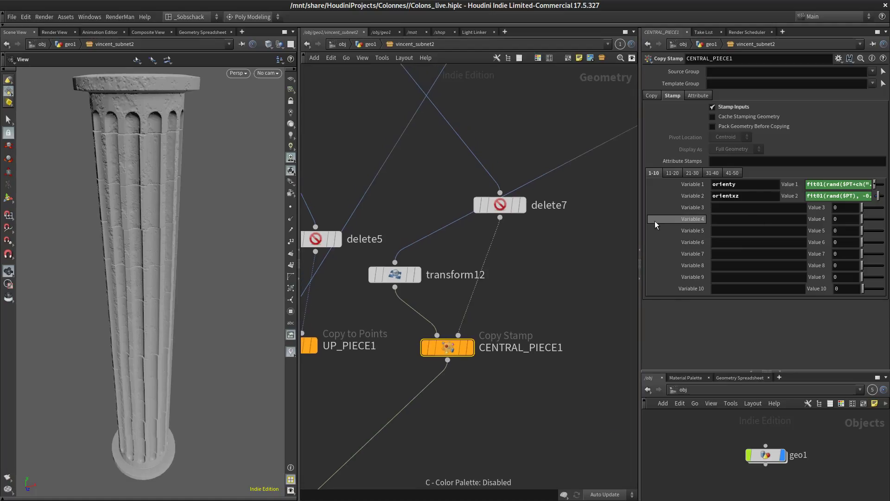
{"action": "left_click_drag", "start_coordinate": [638, 222], "coordinate": [622, 223]}
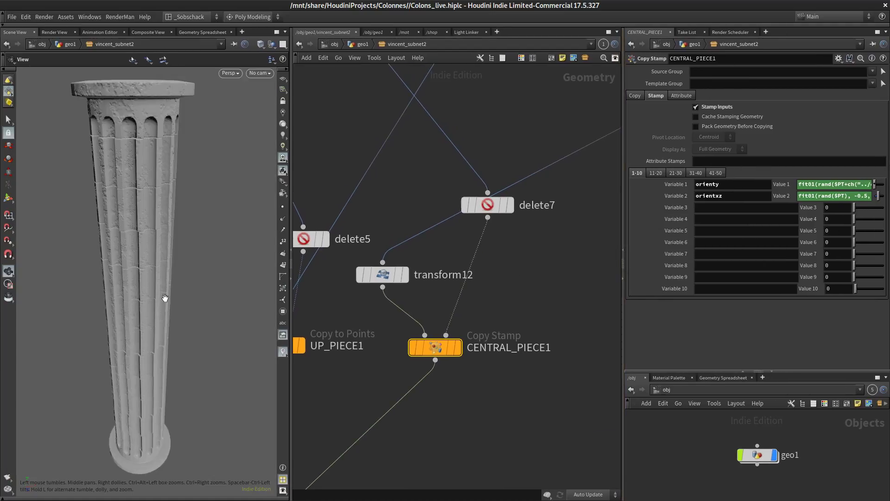
Rename stamp variable 2 of CENTRAL_PIECE1 to orientx
{"action": "mouse_move", "coordinate": [186, 245]}
{"action": "left_mouse_down"}
{"action": "mouse_move", "coordinate": [191, 266]}
{"action": "mouse_move", "coordinate": [196, 246]}
{"action": "left_mouse_up"}
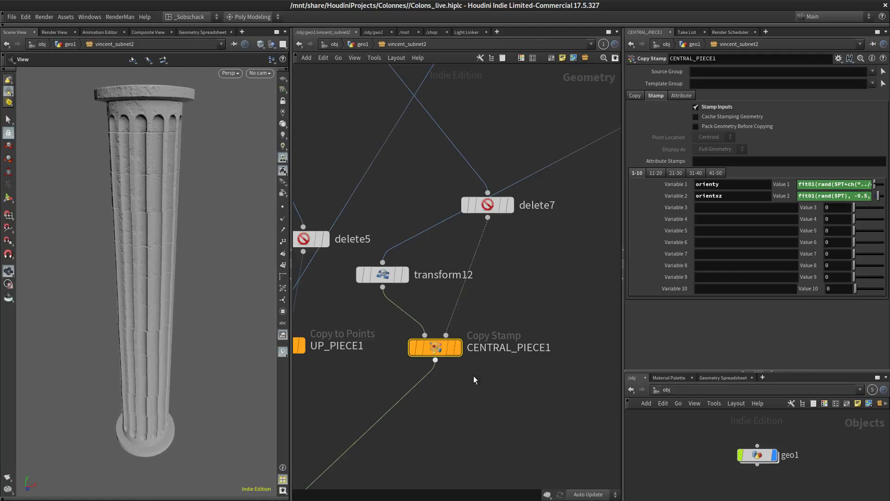
{"action": "middle_click_drag", "start_coordinate": [558, 341], "coordinate": [553, 336]}
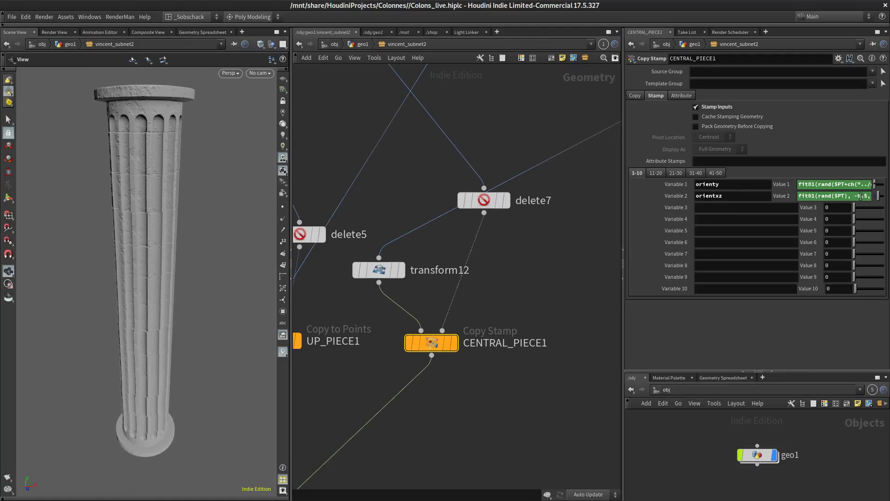
{"action": "middle_click_drag", "start_coordinate": [589, 243], "coordinate": [545, 311]}
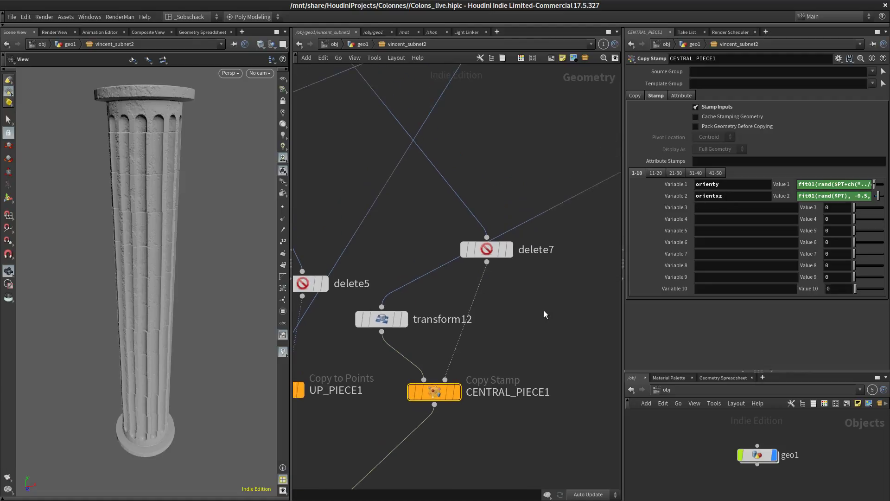
{"action": "scroll", "coordinate": [544, 312], "scroll_direction": "down", "scroll_amount": 5}
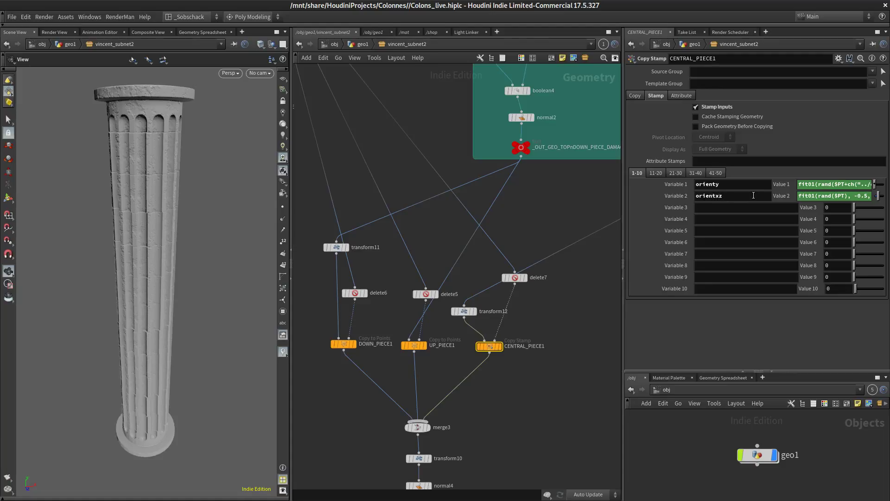
{"action": "left_click_drag", "start_coordinate": [725, 197], "coordinate": [699, 207]}
{"action": "key", "text": "BackSpace"}
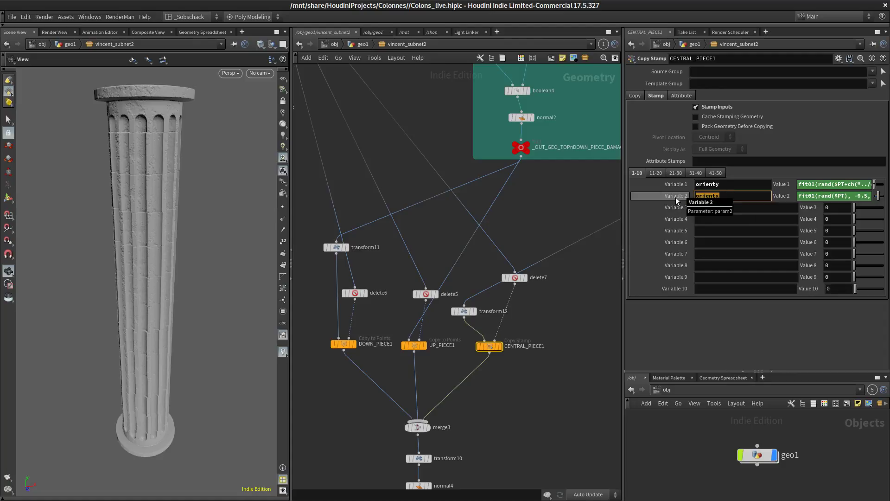
Name stamp variable 3 of CENTRAL_PIECE1 orientz
{"action": "left_click", "coordinate": [723, 208]}
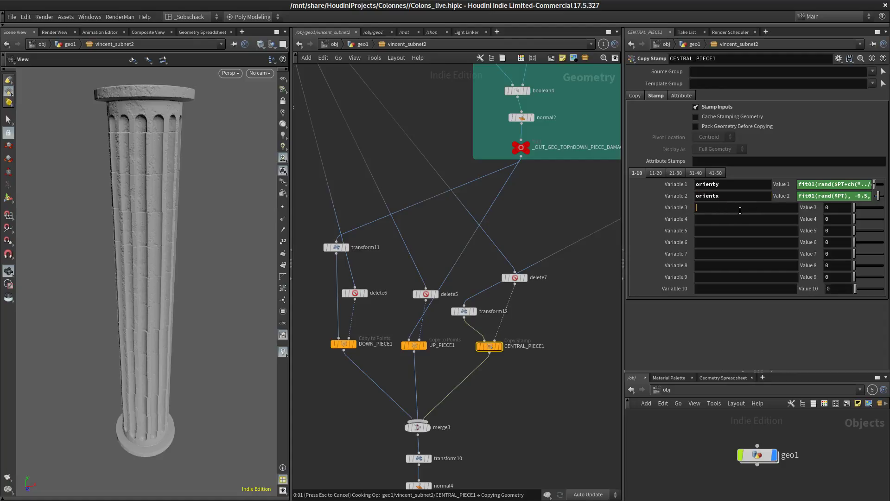
{"action": "key", "text": "ctrl+v"}
{"action": "key", "text": "ctrl+v"}
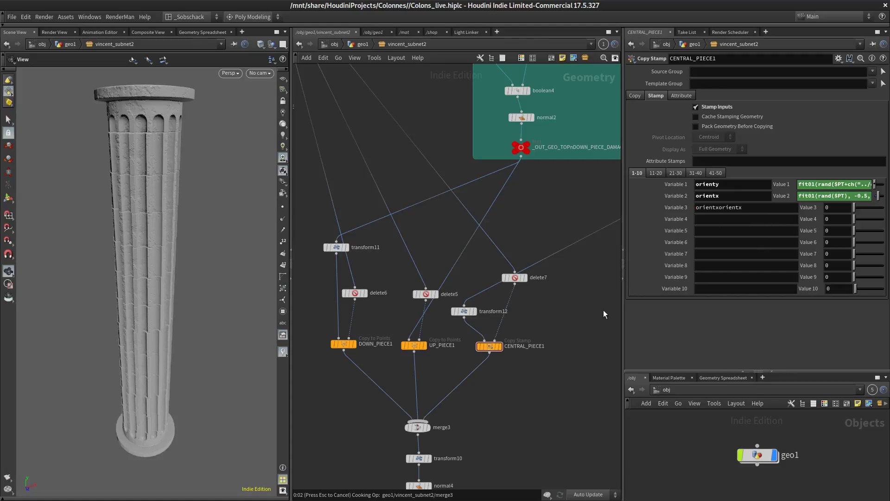
{"action": "middle_click_drag", "start_coordinate": [536, 394], "coordinate": [501, 340]}
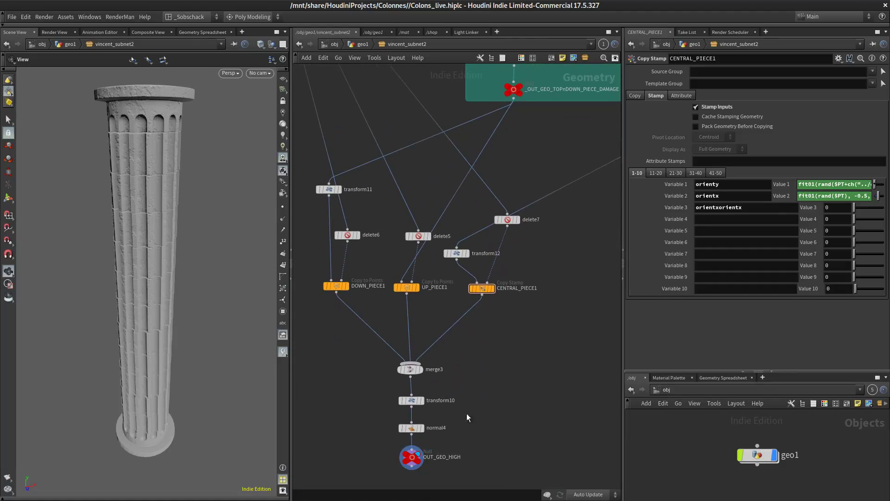
{"action": "middle_click_drag", "start_coordinate": [560, 292], "coordinate": [547, 324]}
{"action": "left_click_drag", "start_coordinate": [740, 208], "coordinate": [718, 208]}
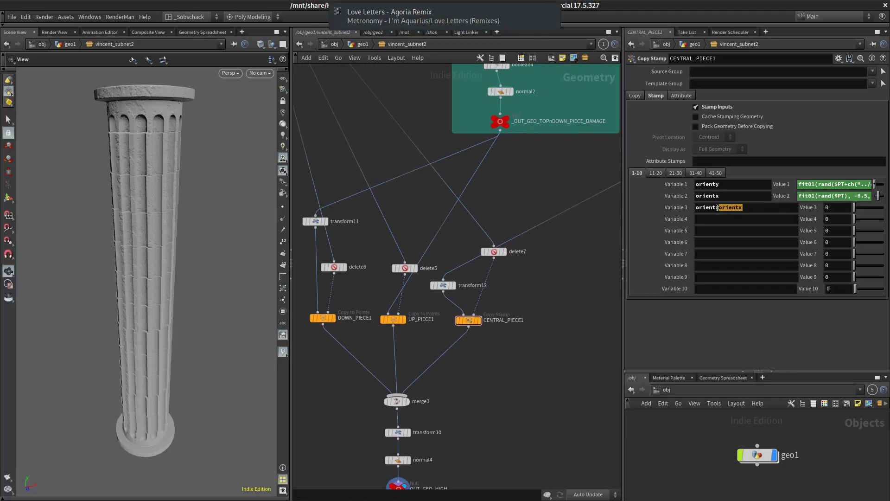
{"action": "type", "text": "z"}
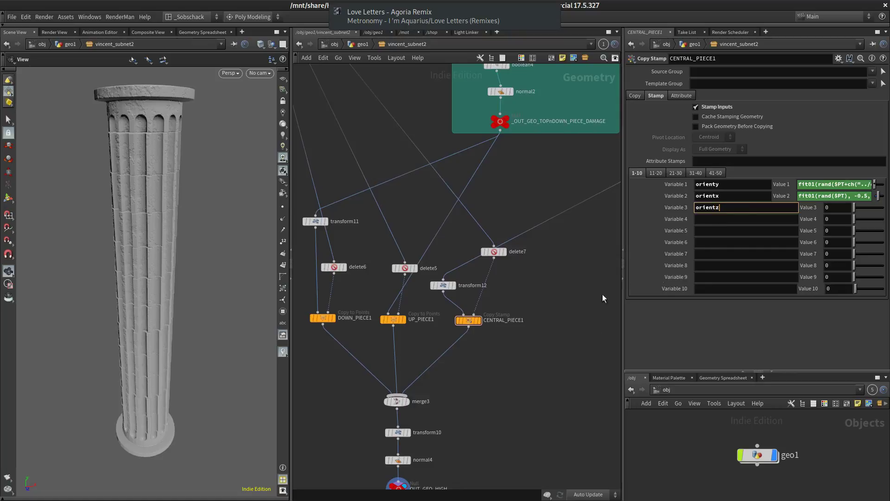
{"action": "left_click", "coordinate": [820, 195]}
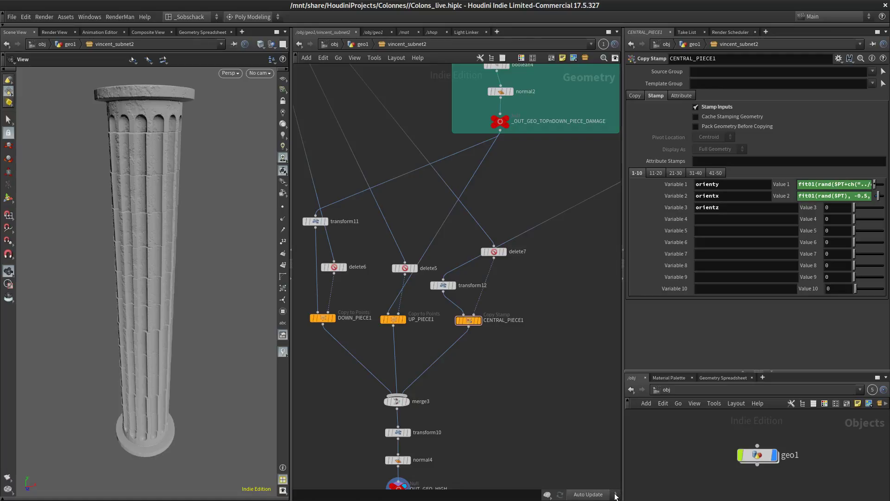
Switch the scene's update mode to Manual and force an update of the column
{"action": "left_click", "coordinate": [610, 492]}
{"action": "left_click", "coordinate": [592, 485]}
{"action": "middle_click_drag", "start_coordinate": [521, 376], "coordinate": [537, 326]}
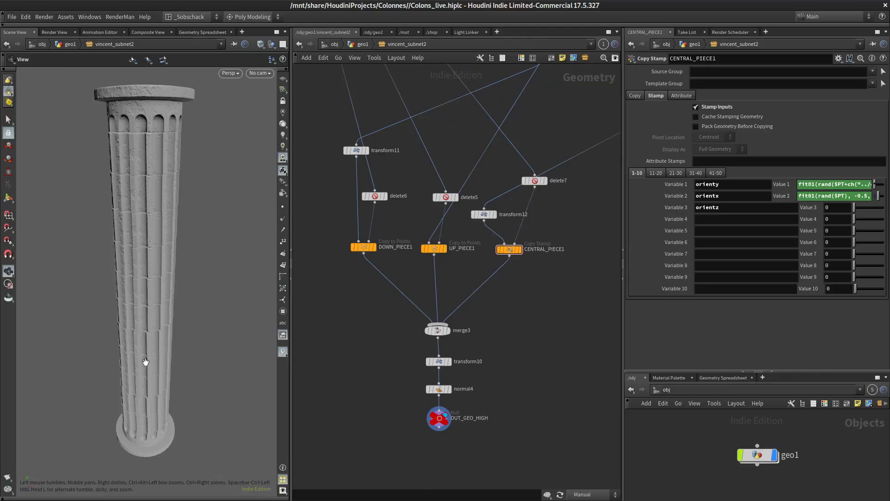
{"action": "middle_click_drag", "start_coordinate": [564, 307], "coordinate": [486, 336]}
{"action": "middle_click_drag", "start_coordinate": [567, 401], "coordinate": [597, 371]}
{"action": "middle_click_drag", "start_coordinate": [515, 378], "coordinate": [513, 384]}
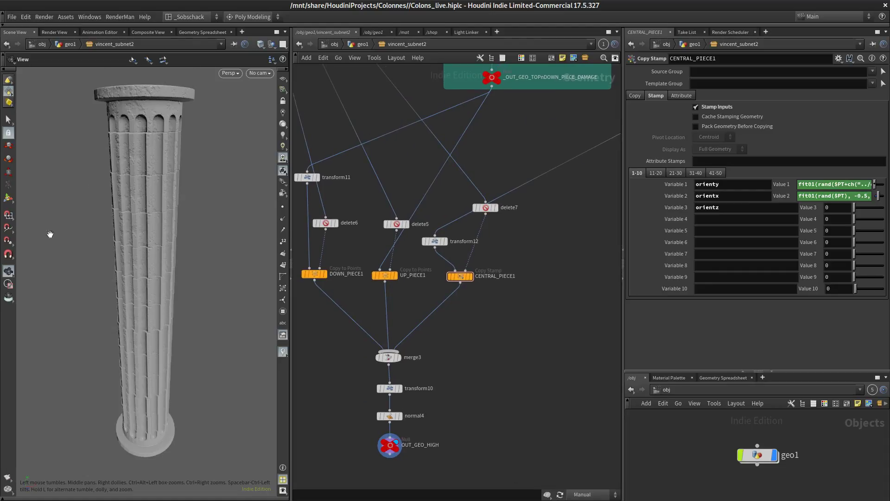
{"action": "left_click", "coordinate": [560, 495]}
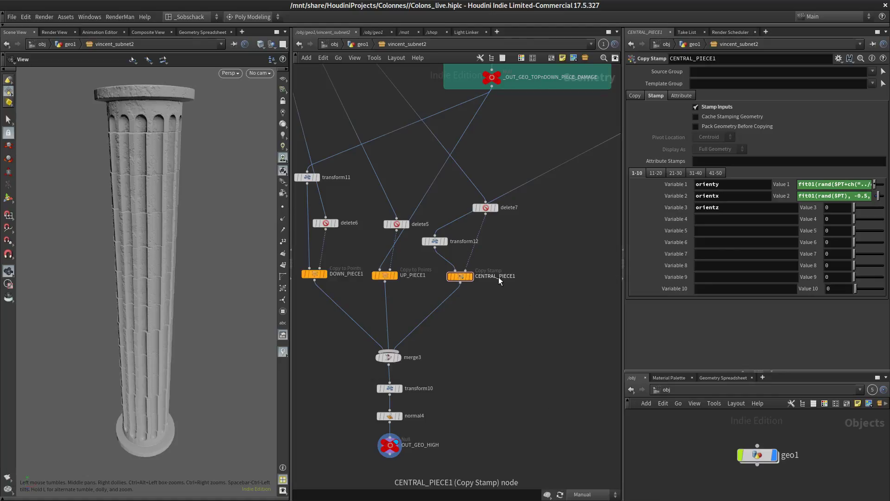
Give the orientz stamp variable the same expression as orientx, fit01(rand($PT), -0.5, 0.5)
{"action": "middle_click_drag", "start_coordinate": [554, 296], "coordinate": [545, 302]}
{"action": "left_click", "coordinate": [835, 197]}
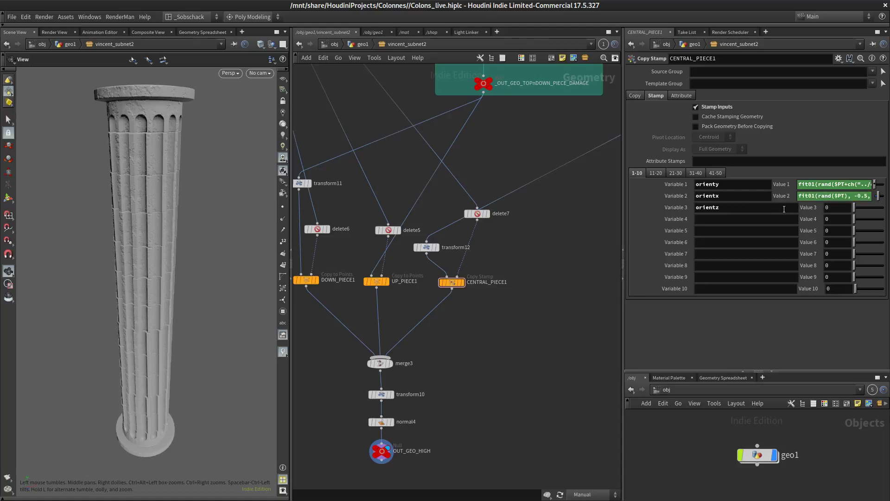
{"action": "left_click", "coordinate": [835, 210]}
{"action": "type", "text": "fit01(rand($PT), -0.5, 0.5)"}
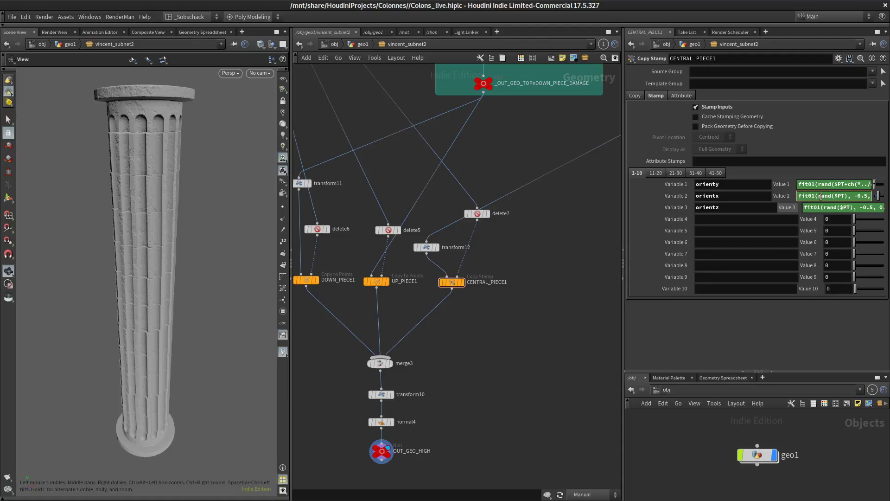
Compare the full expressions of the orientx and orientz stamp values in the expression editor
{"action": "key", "text": "alt+e"}
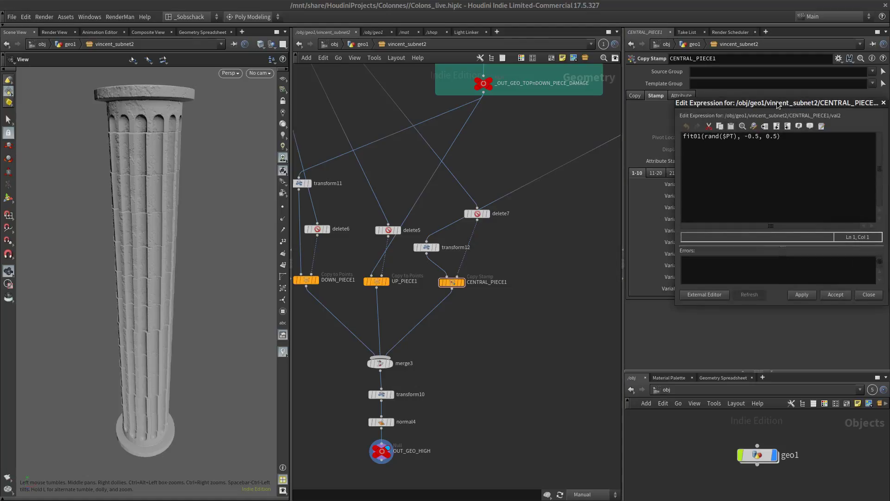
{"action": "left_click_drag", "start_coordinate": [771, 105], "coordinate": [603, 133]}
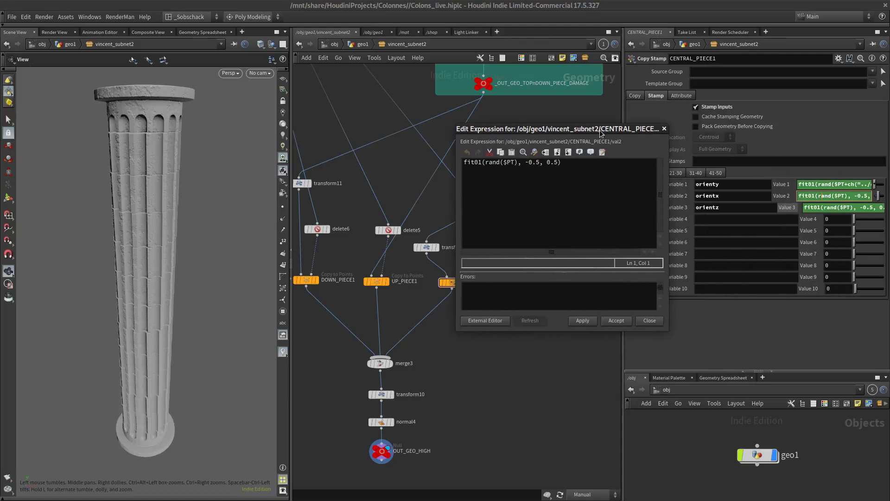
{"action": "left_click", "coordinate": [665, 129]}
{"action": "key", "text": "alt+e"}
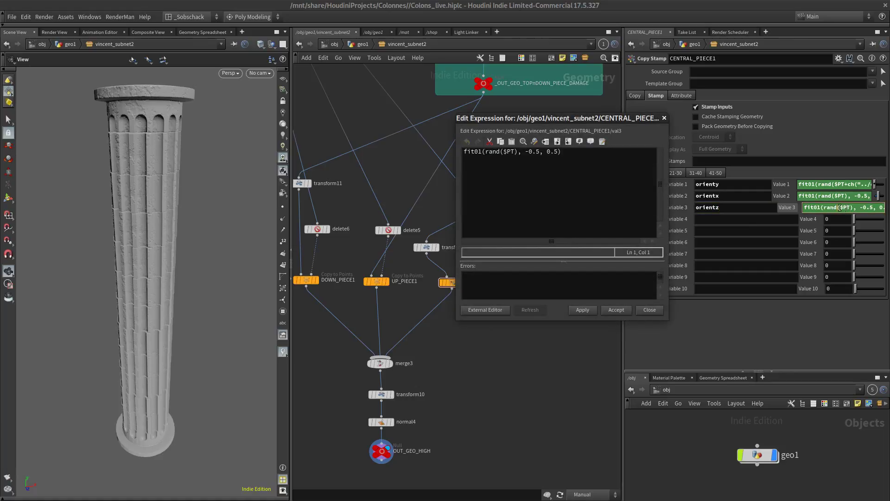
{"action": "left_click", "coordinate": [665, 118]}
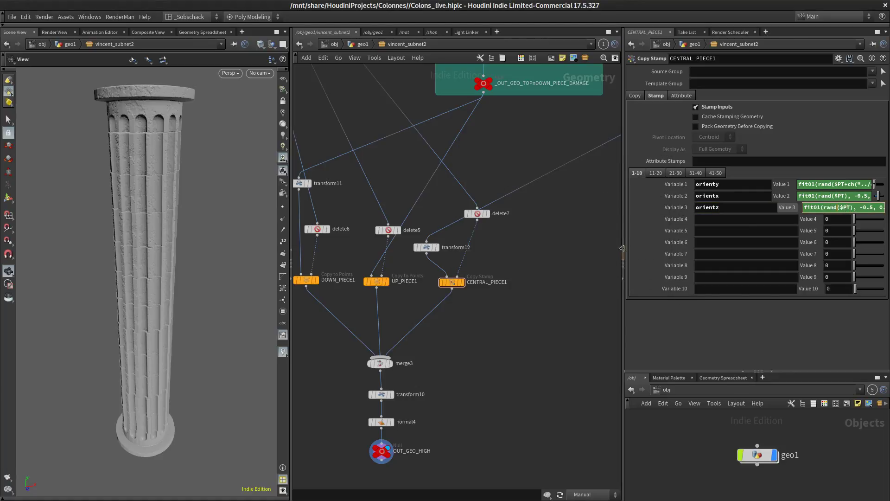
Widen the parameter area and set the orientx expression to fit01(rand($PT), -2, 2)
{"action": "left_click_drag", "start_coordinate": [622, 248], "coordinate": [539, 248]}
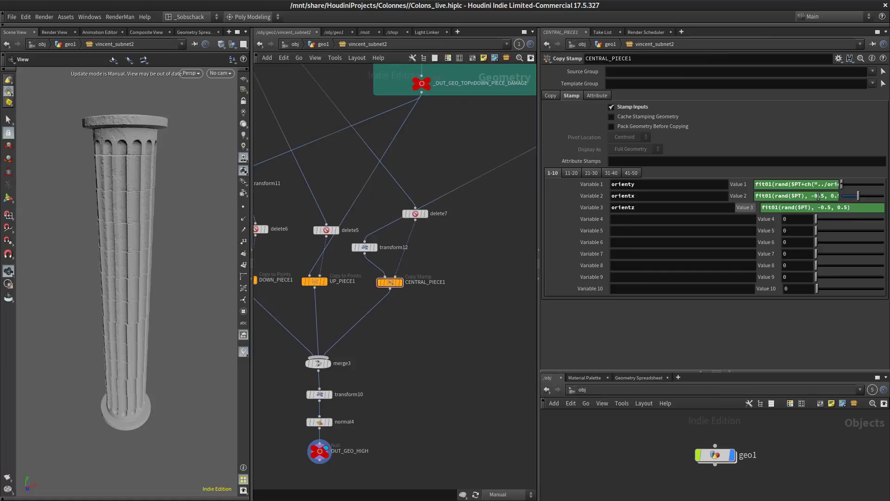
{"action": "double_click", "coordinate": [819, 195]}
{"action": "type", "text": "2"}
{"action": "double_click", "coordinate": [831, 194]}
{"action": "type", "text": "0.2"}
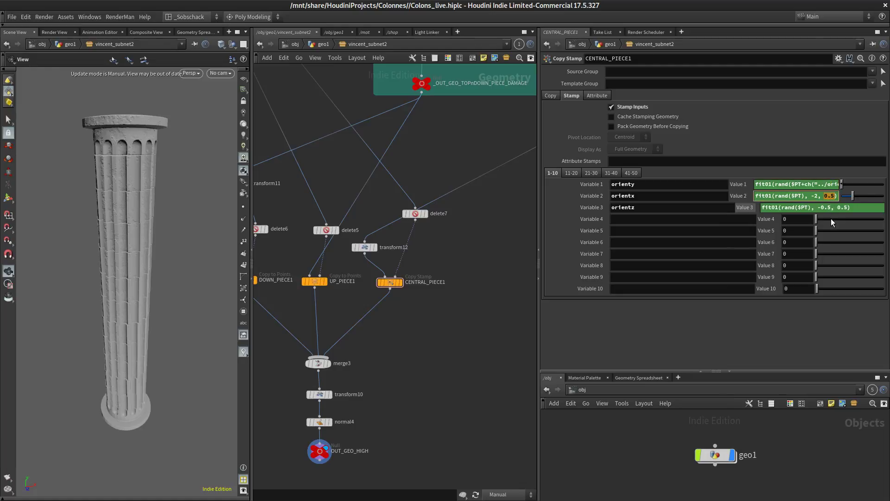
{"action": "type", "text": "2"}
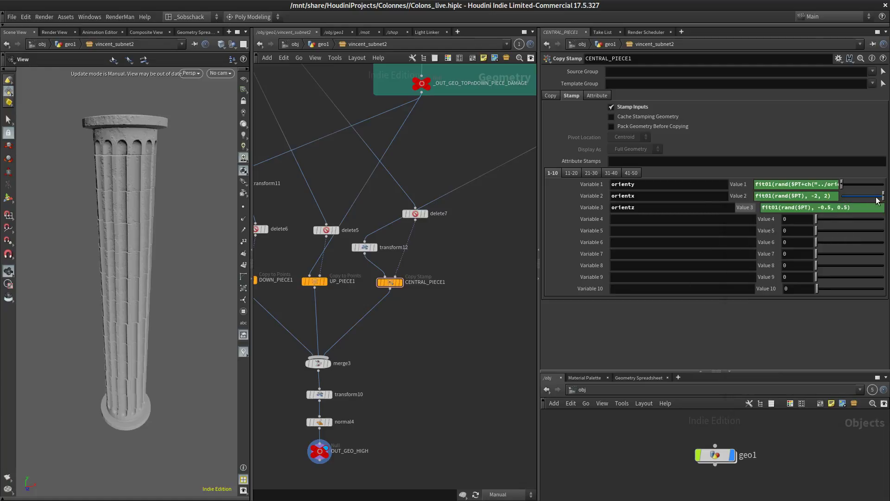
{"action": "left_click", "coordinate": [843, 219]}
Set the orientz stamp expression to fit01(rand($PT), -2, 2) and widen the orientx value field to show its whole expression
{"action": "left_click_drag", "start_coordinate": [832, 209], "coordinate": [822, 206]}
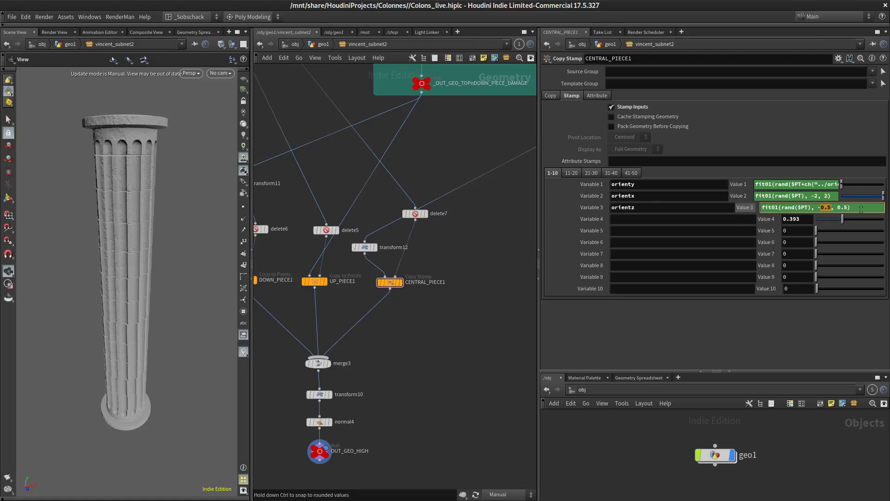
{"action": "type", "text": "2"}
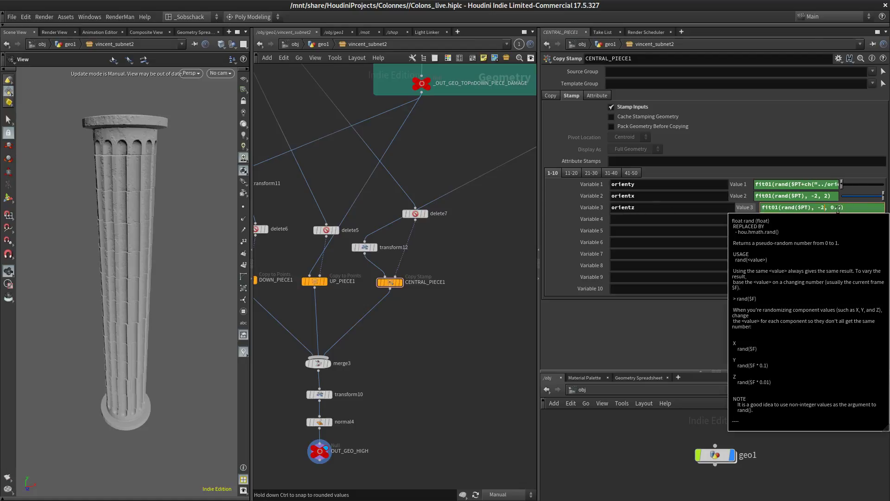
{"action": "key", "text": "Return"}
{"action": "type", "text": "2"}
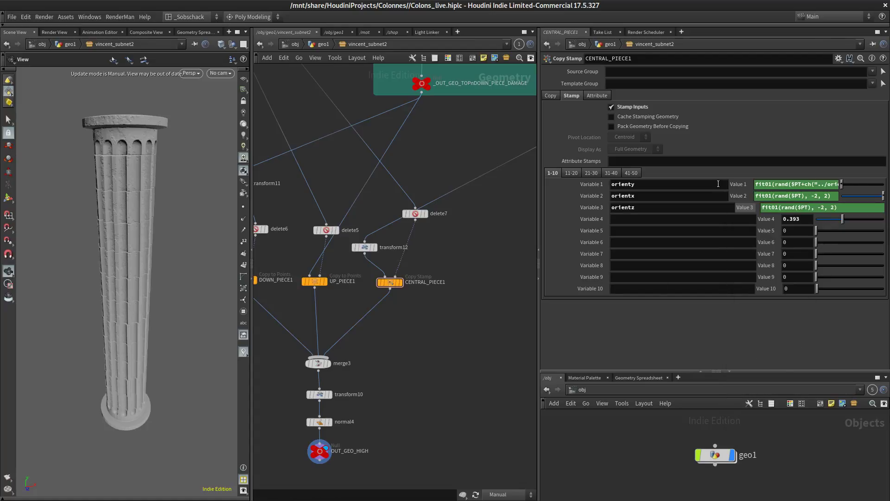
{"action": "left_click", "coordinate": [742, 196]}
{"action": "left_click", "coordinate": [718, 196]}
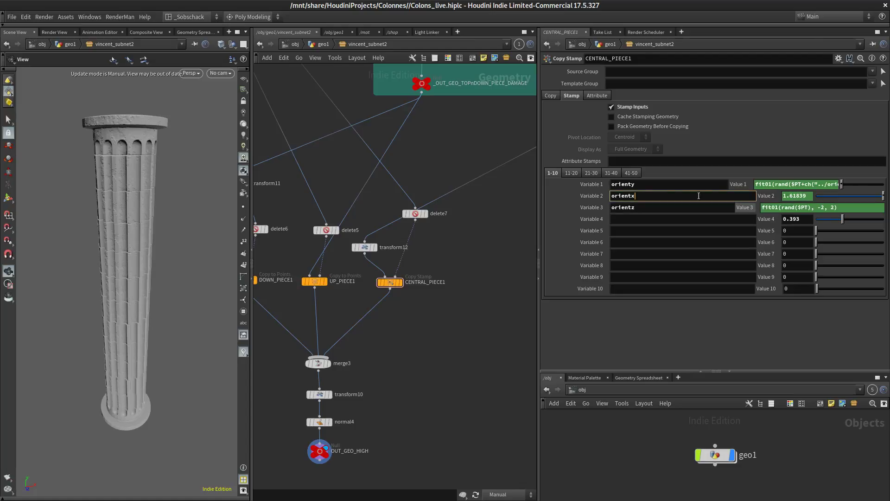
{"action": "left_click", "coordinate": [744, 196]}
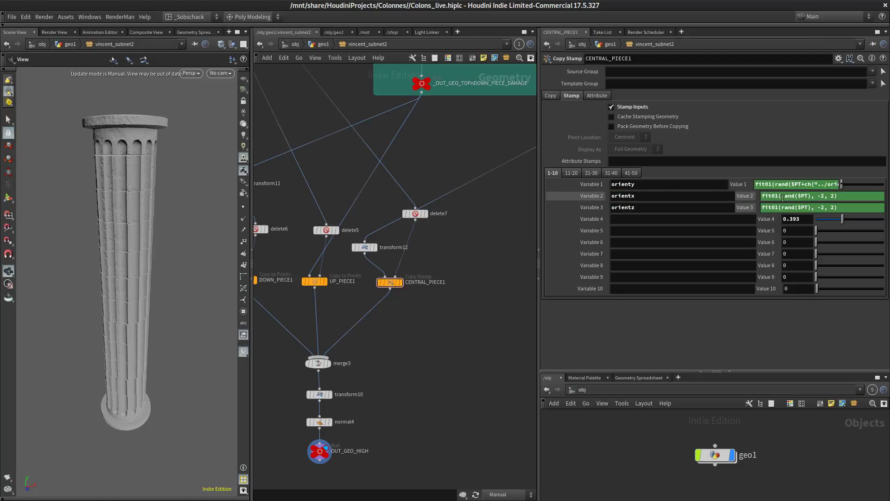
Change the output range of the orienty stamp expression to -3 and 3, keeping its rand($PT+ch("../orientSeeParm")) input
{"action": "left_click", "coordinate": [736, 185]}
{"action": "left_click", "coordinate": [738, 185]}
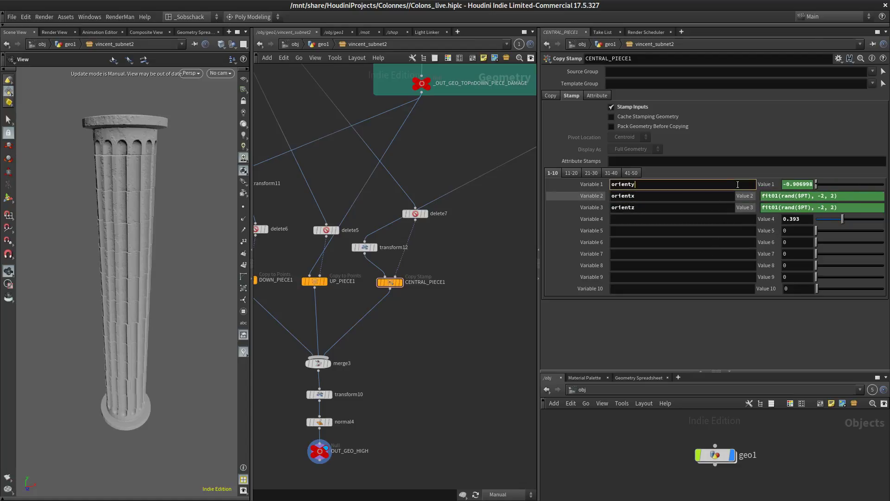
{"action": "left_click", "coordinate": [768, 185]}
{"action": "left_click", "coordinate": [860, 184]}
{"action": "left_click_drag", "start_coordinate": [781, 184], "coordinate": [885, 185]}
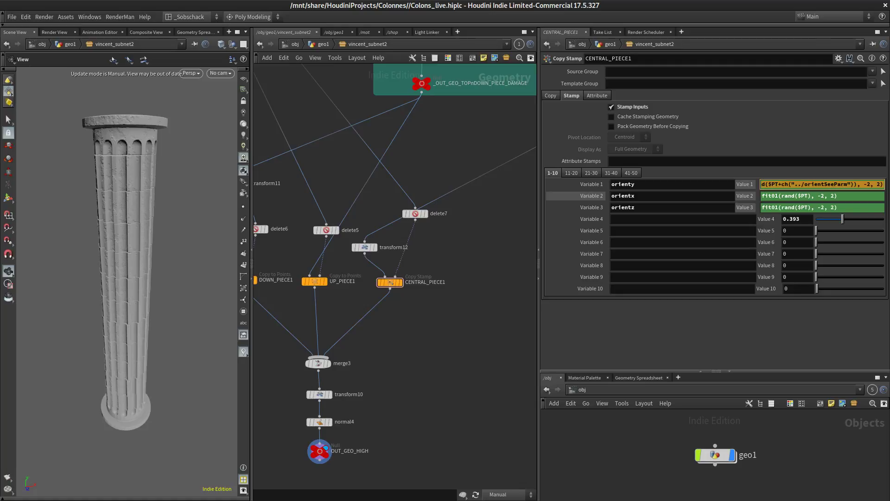
{"action": "left_click", "coordinate": [867, 185]}
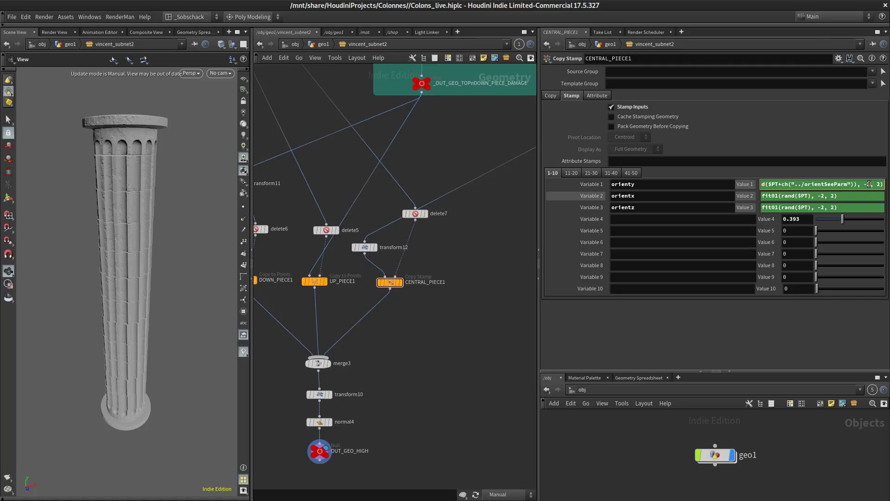
{"action": "left_click_drag", "start_coordinate": [882, 185], "coordinate": [877, 185]}
{"action": "type", "text": "3"}
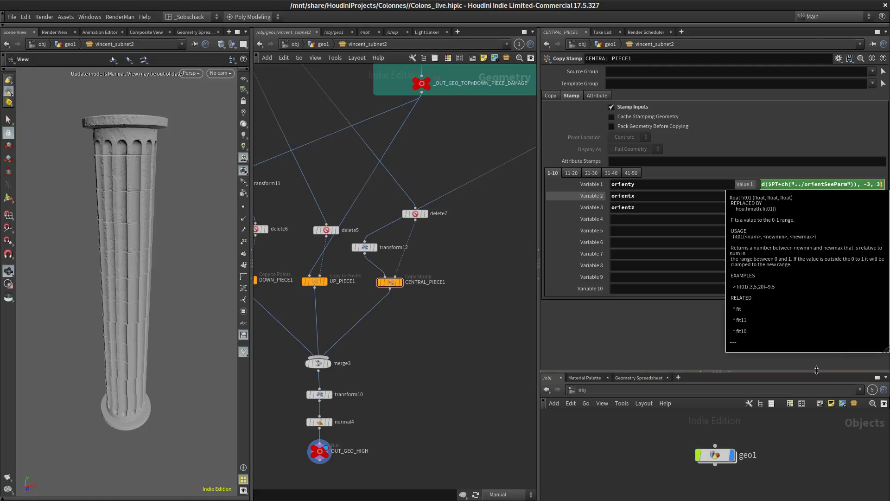
{"action": "key", "text": "Return"}
{"action": "left_click", "coordinate": [623, 199]}
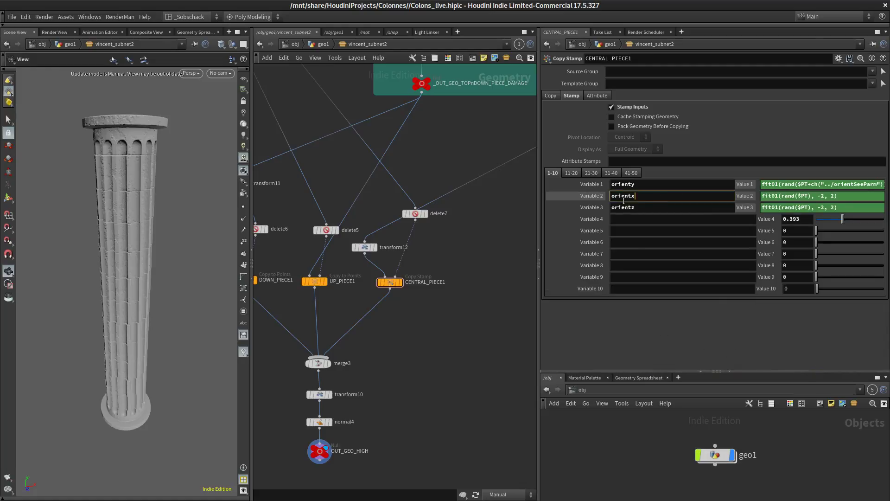
{"action": "key", "text": "Return"}
Remove the extra character from the stamp variable names in transform12's X and Z rotation expressions, and reselect CENTRAL_PIECE1
{"action": "middle_click_drag", "start_coordinate": [415, 225], "coordinate": [451, 244]}
{"action": "scroll", "coordinate": [425, 284], "scroll_direction": "up", "scroll_amount": 4}
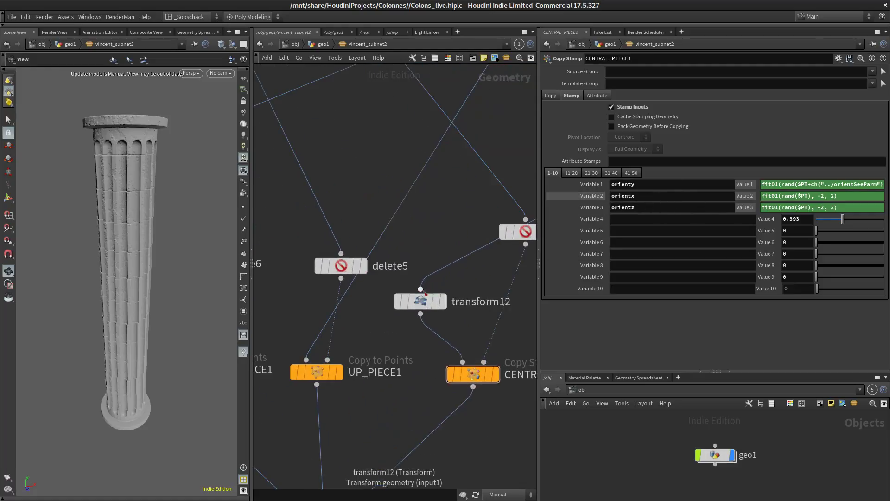
{"action": "left_click", "coordinate": [418, 301]}
{"action": "left_click", "coordinate": [678, 119]}
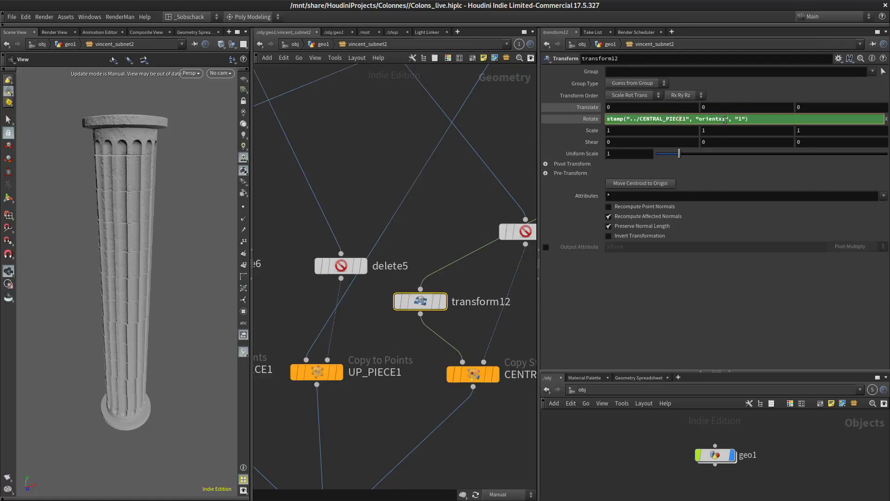
{"action": "key", "text": "BackSpace"}
{"action": "key", "text": "Return"}
{"action": "left_click", "coordinate": [840, 116]}
{"action": "key", "text": "BackSpace"}
{"action": "key", "text": "Return"}
{"action": "left_click", "coordinate": [484, 314]}
{"action": "middle_click_drag", "start_coordinate": [484, 313], "coordinate": [480, 252]}
{"action": "left_click", "coordinate": [414, 294]}
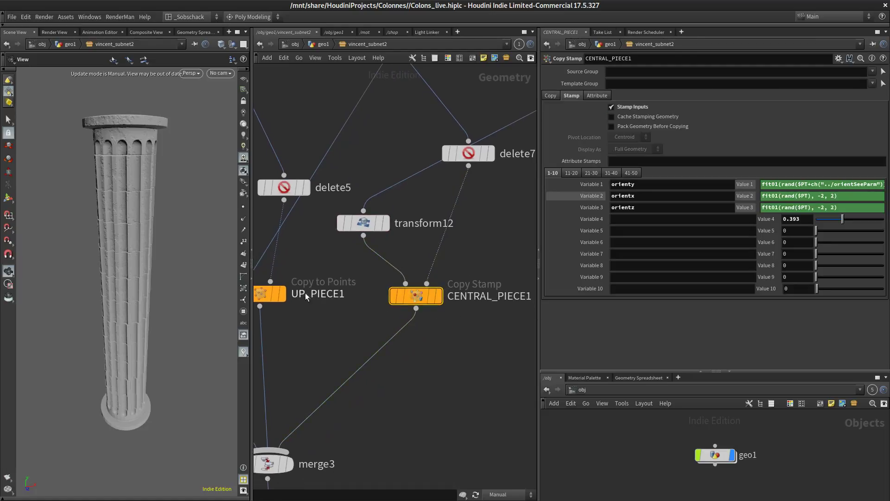
Examine the column's stacked central pieces up close from several angles
{"action": "left_click_drag", "start_coordinate": [175, 284], "coordinate": [195, 280]}
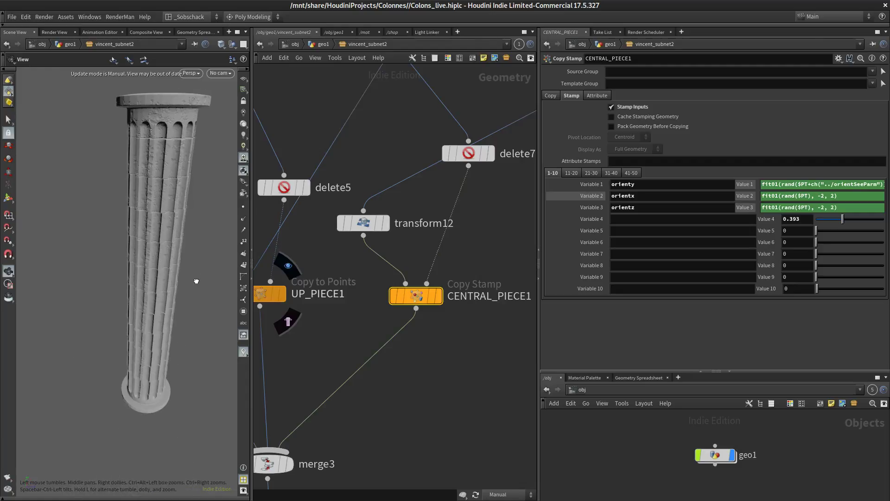
{"action": "right_click_drag", "start_coordinate": [195, 280], "coordinate": [197, 304]}
{"action": "middle_click_drag", "start_coordinate": [197, 304], "coordinate": [195, 171]}
{"action": "right_click_drag", "start_coordinate": [169, 236], "coordinate": [179, 266]}
{"action": "left_click_drag", "start_coordinate": [179, 266], "coordinate": [163, 245]}
{"action": "right_click_drag", "start_coordinate": [164, 245], "coordinate": [175, 182]}
{"action": "left_click_drag", "start_coordinate": [175, 182], "coordinate": [158, 277]}
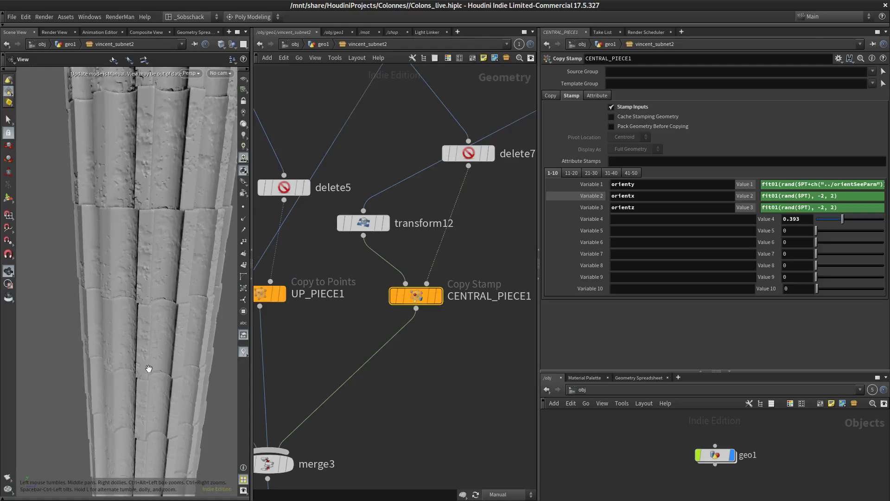
{"action": "left_click_drag", "start_coordinate": [169, 235], "coordinate": [180, 229]}
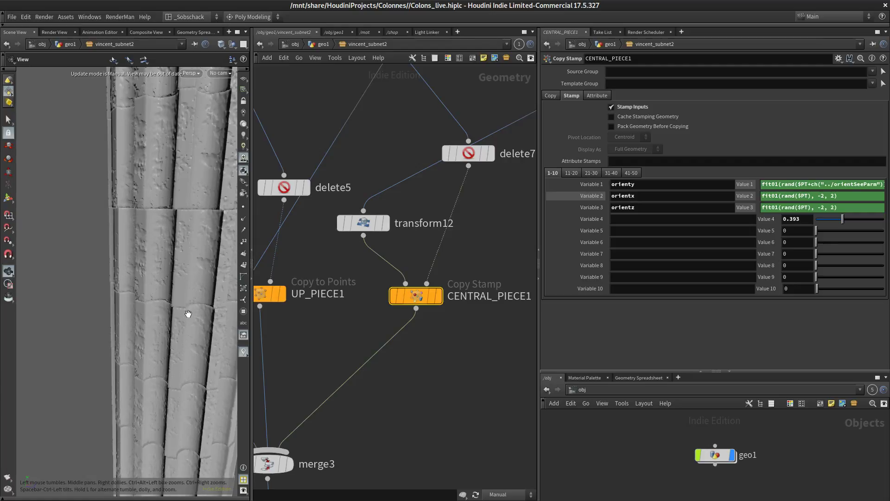
Name the fourth stamp variable of CENTRAL_PIECE1 offset
{"action": "scroll", "coordinate": [452, 411], "scroll_direction": "down", "scroll_amount": 5}
{"action": "middle_click_drag", "start_coordinate": [441, 417], "coordinate": [406, 347]}
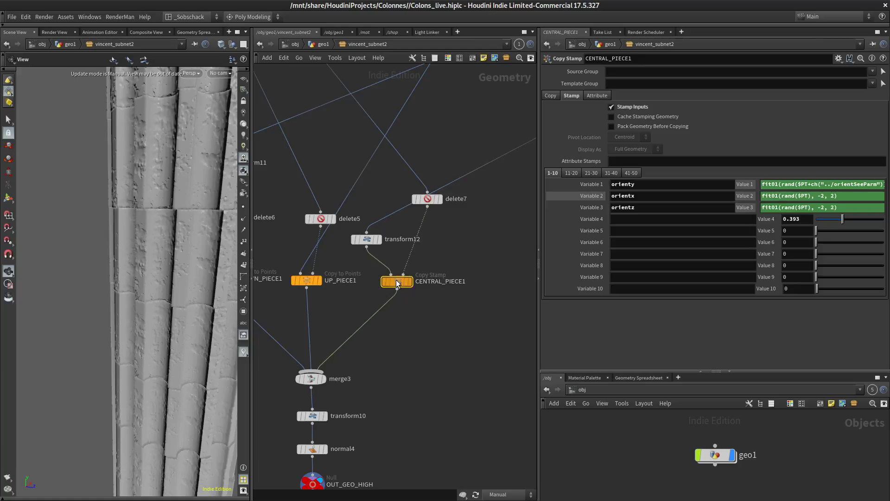
{"action": "left_click", "coordinate": [654, 220]}
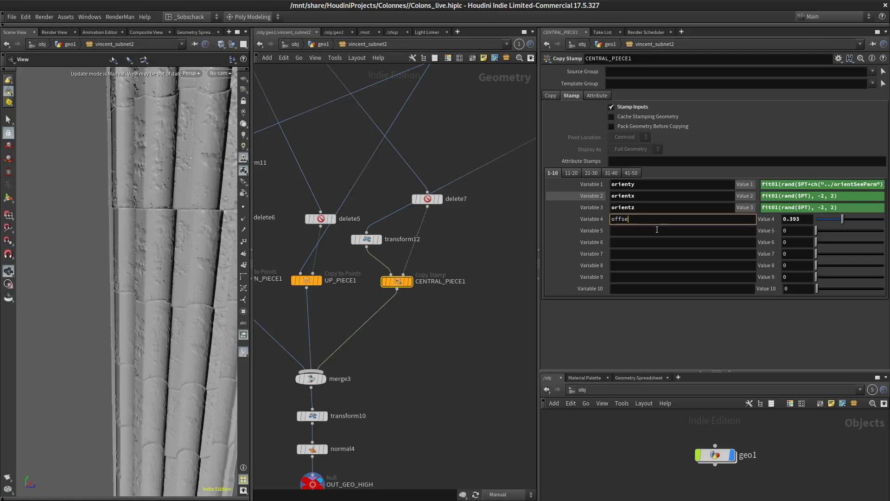
{"action": "key", "text": "Return"}
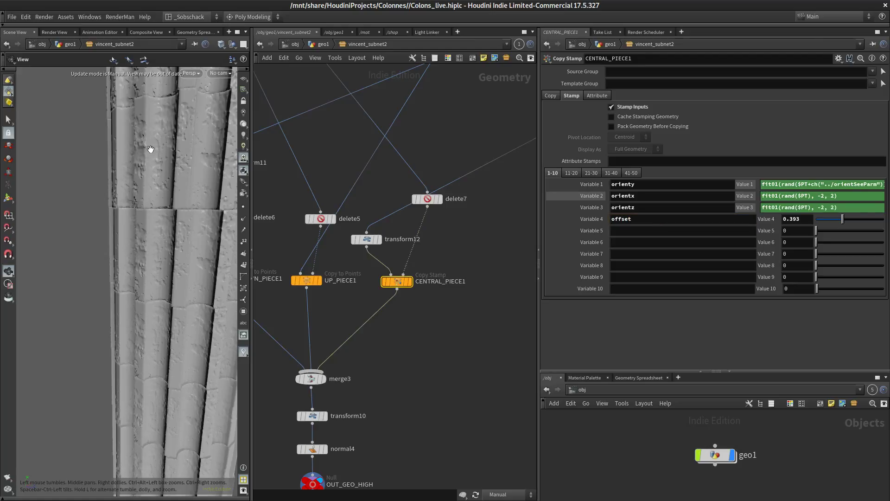
Copy the orientz expression fit01(rand($PT), -2, 2) into the value of the offset stamp variable
{"action": "left_click_drag", "start_coordinate": [160, 160], "coordinate": [124, 163]}
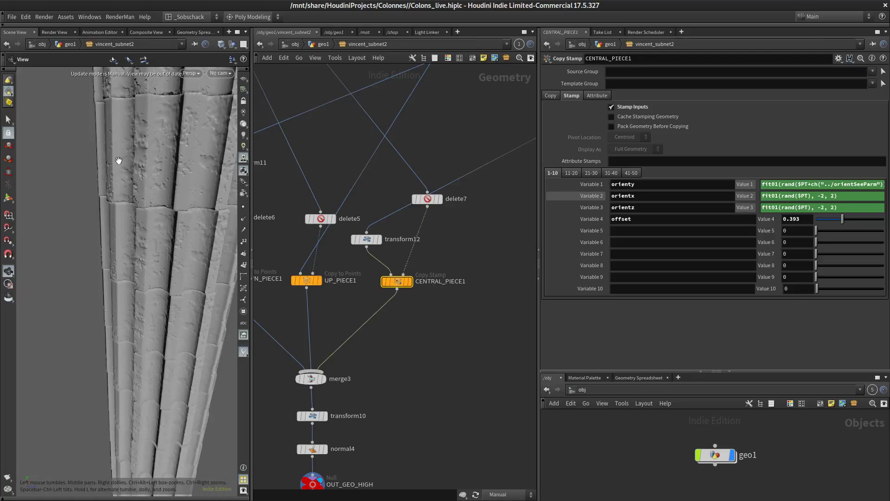
{"action": "left_click_drag", "start_coordinate": [140, 173], "coordinate": [125, 168]}
{"action": "left_click_drag", "start_coordinate": [175, 183], "coordinate": [126, 158]}
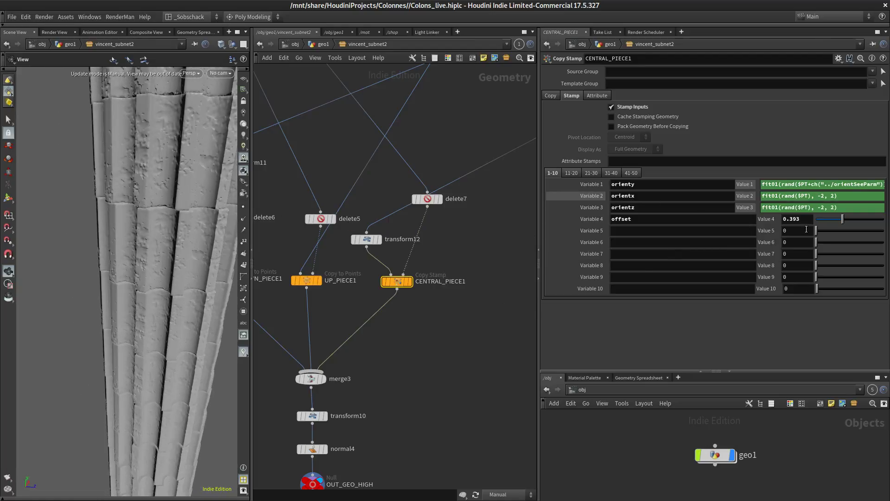
{"action": "left_click_drag", "start_coordinate": [849, 208], "coordinate": [633, 201]}
{"action": "key", "text": "ctrl+c"}
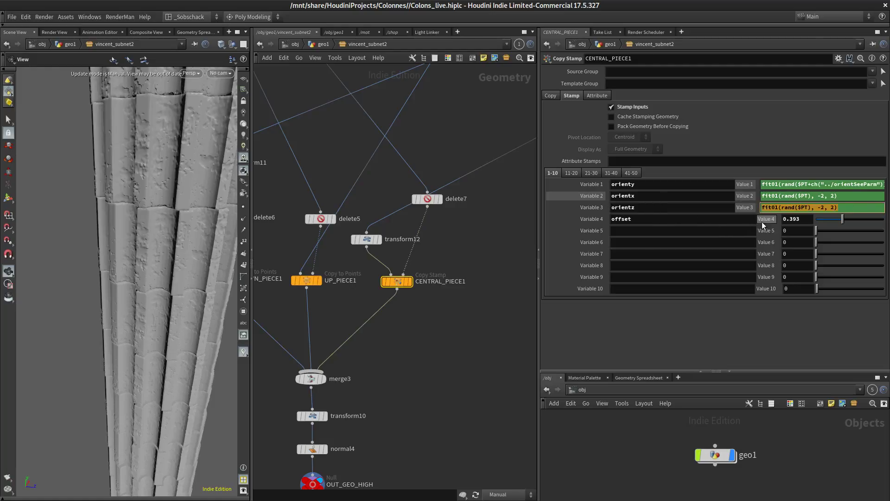
{"action": "double_click", "coordinate": [802, 217]}
{"action": "key", "text": "ctrl+v"}
{"action": "key", "text": "Return"}
{"action": "left_click", "coordinate": [852, 220]}
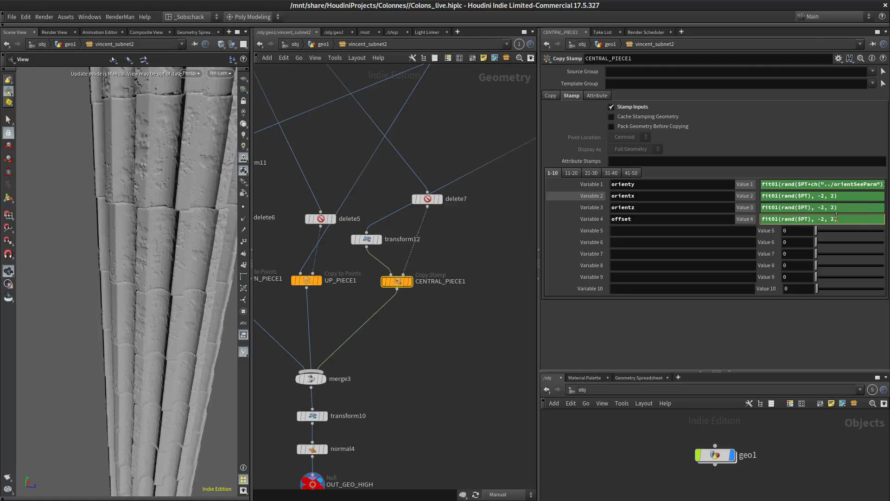
Display the mountain1 node of the PIECE DAMAGE network box and frame its geometry in the viewport
{"action": "left_click", "coordinate": [473, 310]}
{"action": "middle_click_drag", "start_coordinate": [470, 258], "coordinate": [447, 340]}
{"action": "scroll", "coordinate": [476, 303], "scroll_direction": "down", "scroll_amount": 2}
{"action": "middle_click_drag", "start_coordinate": [365, 363], "coordinate": [369, 407]}
{"action": "scroll", "coordinate": [477, 311], "scroll_direction": "up", "scroll_amount": 2}
{"action": "middle_click_drag", "start_coordinate": [478, 310], "coordinate": [419, 388]}
{"action": "scroll", "coordinate": [405, 233], "scroll_direction": "up", "scroll_amount": 3}
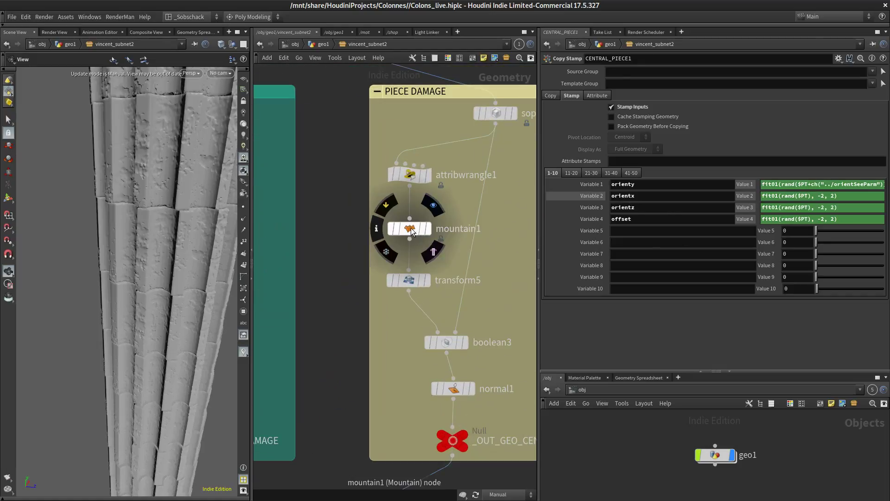
{"action": "left_click", "coordinate": [409, 230]}
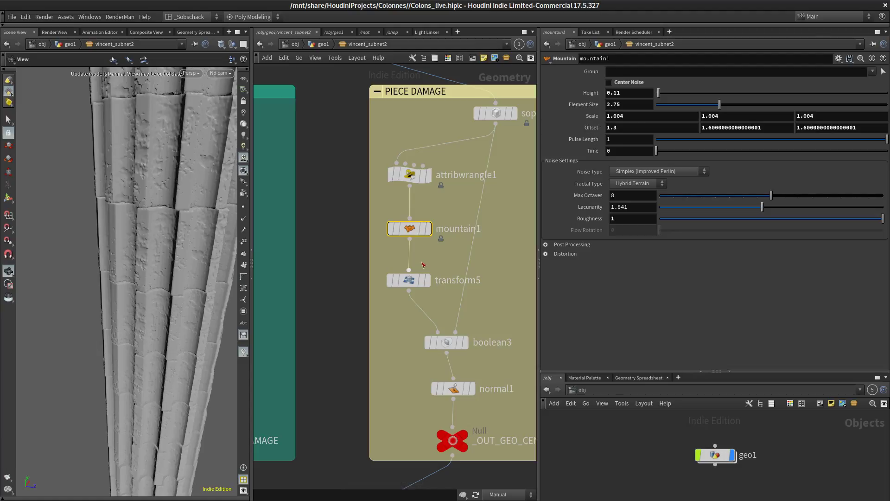
{"action": "mouse_move", "coordinate": [420, 225]}
{"action": "left_click", "coordinate": [432, 210]}
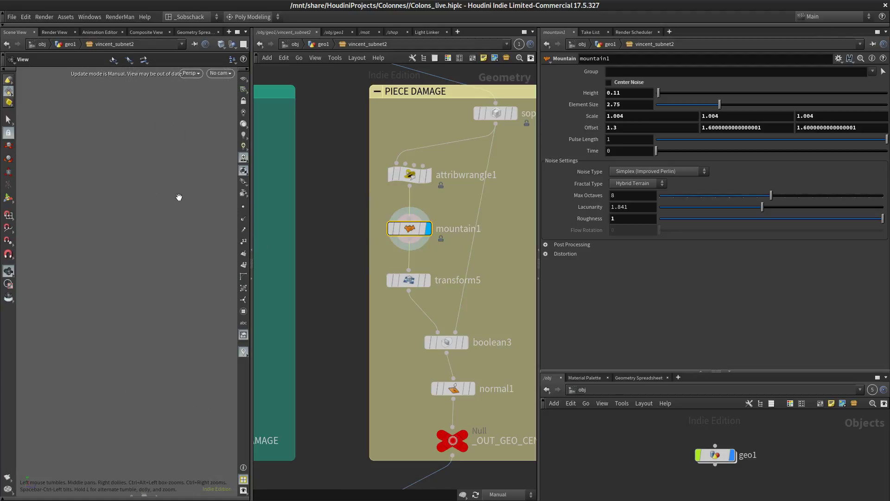
{"action": "key", "text": "g"}
{"action": "left_click_drag", "start_coordinate": [168, 245], "coordinate": [404, 175]}
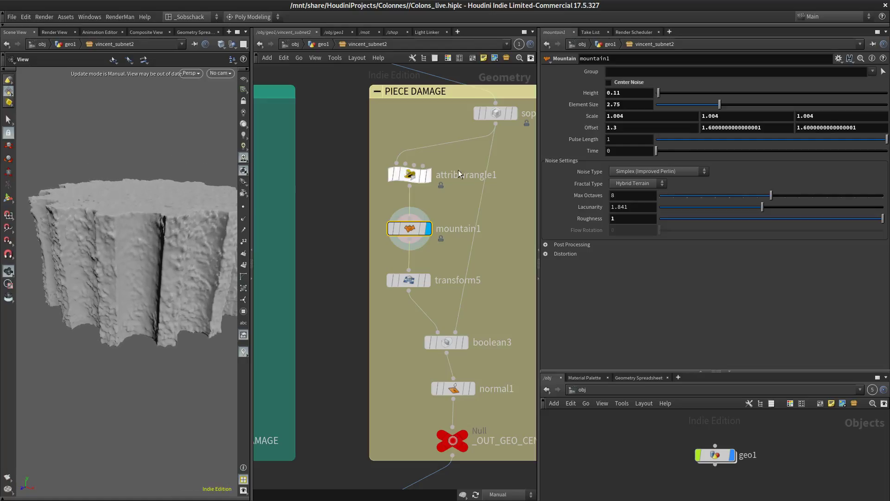
Try an X offset of 1.6 for mountain1's noise and view the piece from above
{"action": "left_click", "coordinate": [626, 124]}
{"action": "double_click", "coordinate": [626, 124]}
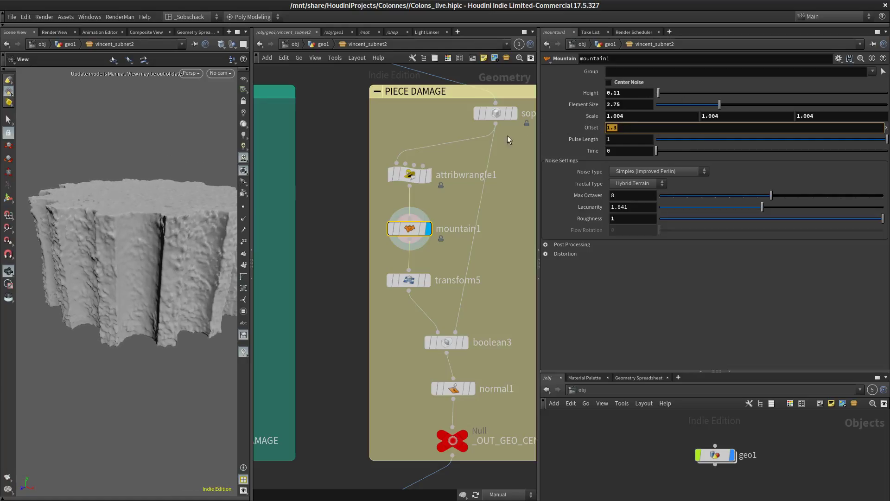
{"action": "left_click", "coordinate": [622, 128]}
{"action": "left_click_drag", "start_coordinate": [622, 128], "coordinate": [592, 132]}
{"action": "middle_click_drag", "start_coordinate": [616, 127], "coordinate": [599, 127]}
{"action": "left_click_drag", "start_coordinate": [192, 357], "coordinate": [196, 377]}
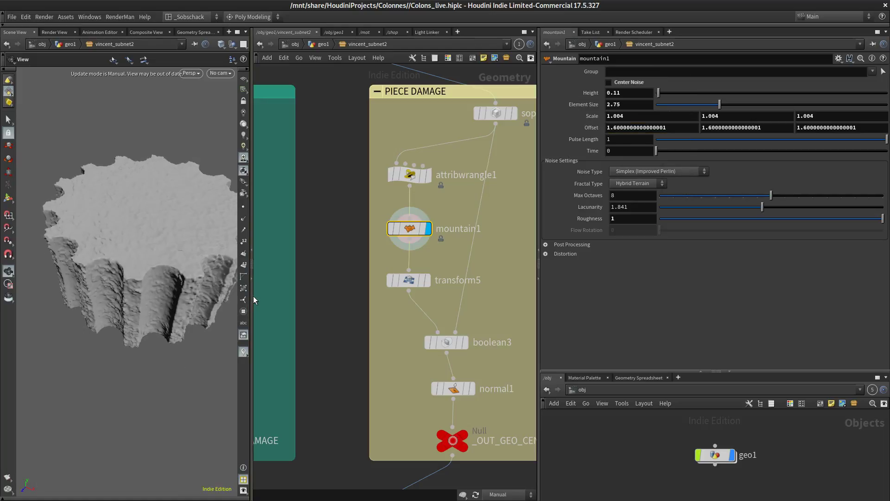
Switch the update mode to Auto Update and widen the viewport to fit the whole damaged piece
{"action": "left_click_drag", "start_coordinate": [252, 281], "coordinate": [265, 280]}
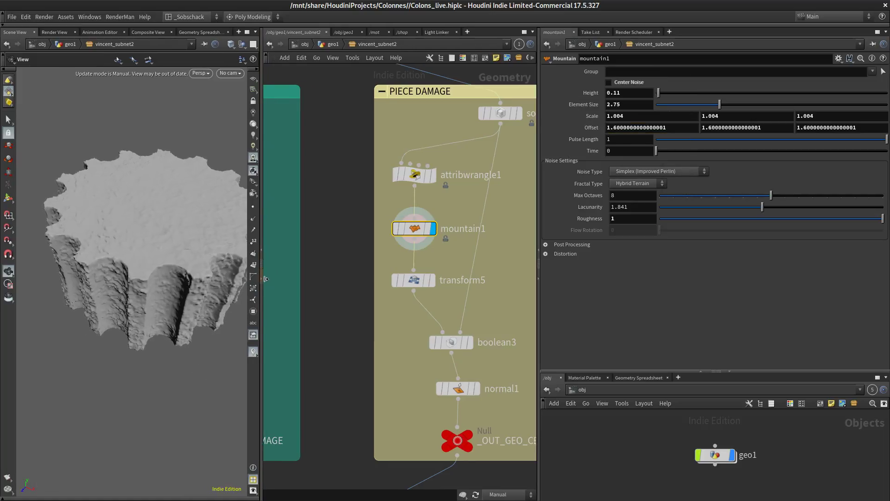
{"action": "left_click", "coordinate": [498, 494]}
{"action": "left_click", "coordinate": [501, 466]}
{"action": "left_click_drag", "start_coordinate": [181, 325], "coordinate": [191, 324]}
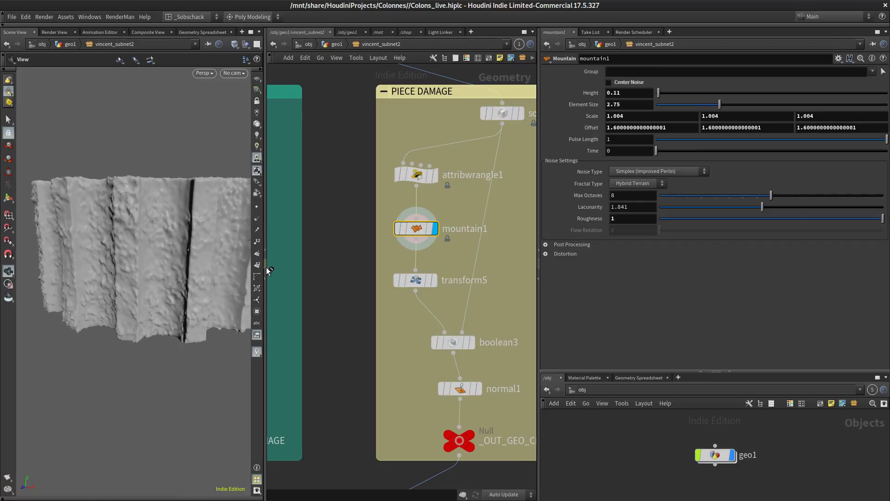
{"action": "left_click_drag", "start_coordinate": [266, 267], "coordinate": [325, 267]}
{"action": "right_click_drag", "start_coordinate": [242, 266], "coordinate": [234, 221]}
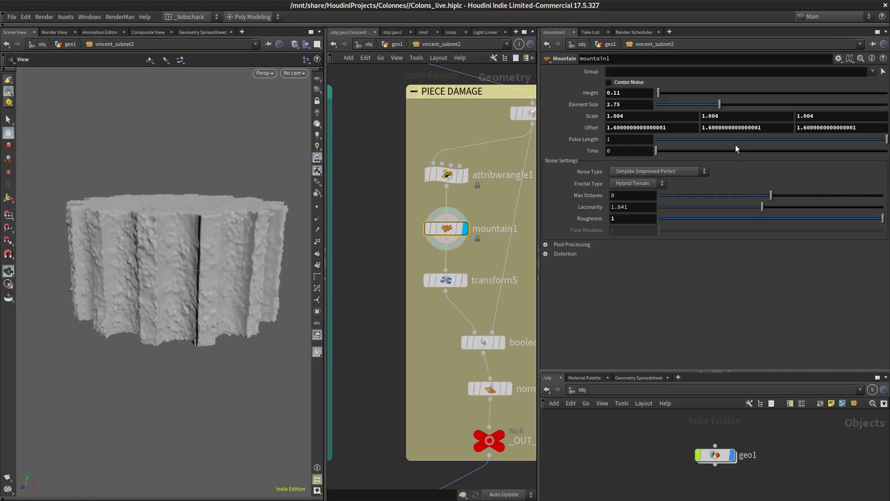
Set the X offset of mountain1's noise to 1.7
{"action": "left_click", "coordinate": [619, 127]}
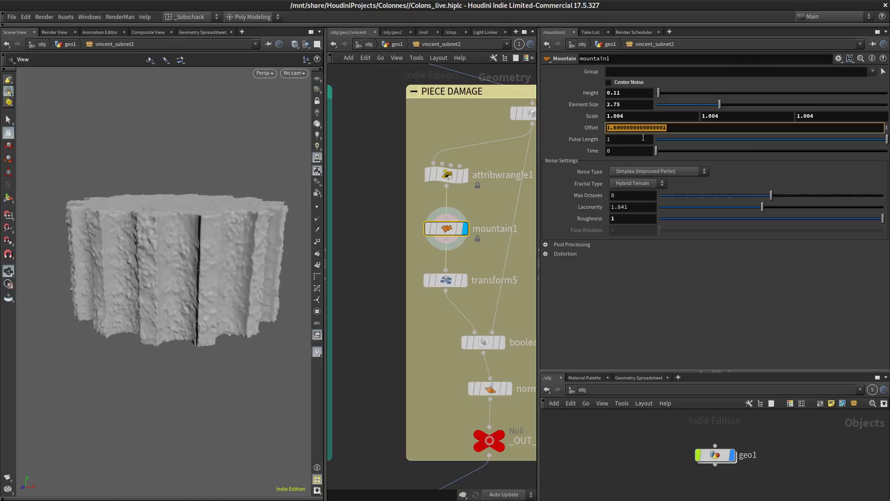
{"action": "middle_click_drag", "start_coordinate": [654, 126], "coordinate": [670, 128]}
Copy the X rotation stamp expression of the transform12 node feeding the CENTRAL_PIECE1 Copy Stamp
{"action": "scroll", "coordinate": [386, 355], "scroll_direction": "down", "scroll_amount": 4}
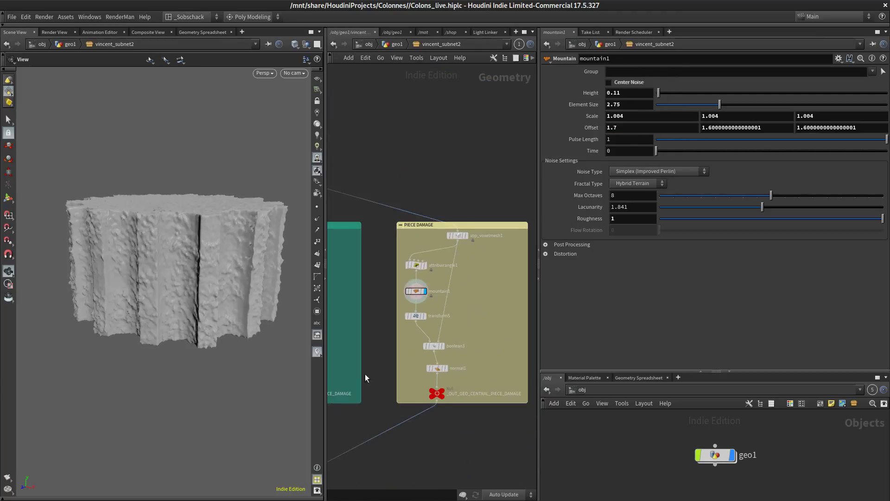
{"action": "middle_click_drag", "start_coordinate": [368, 369], "coordinate": [494, 195]}
{"action": "scroll", "coordinate": [408, 321], "scroll_direction": "down", "scroll_amount": 2}
{"action": "scroll", "coordinate": [470, 341], "scroll_direction": "up", "scroll_amount": 4}
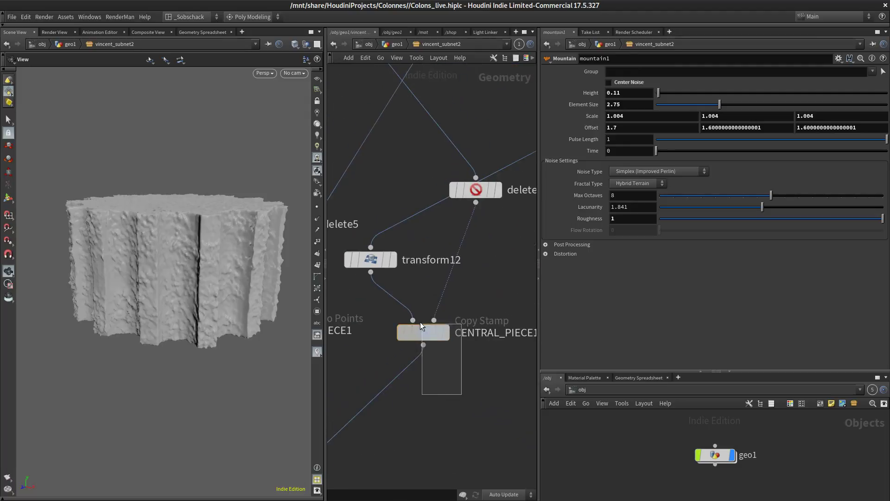
{"action": "left_click", "coordinate": [422, 324]}
{"action": "middle_click_drag", "start_coordinate": [437, 248], "coordinate": [439, 281]}
{"action": "left_click_drag", "start_coordinate": [439, 281], "coordinate": [342, 332]}
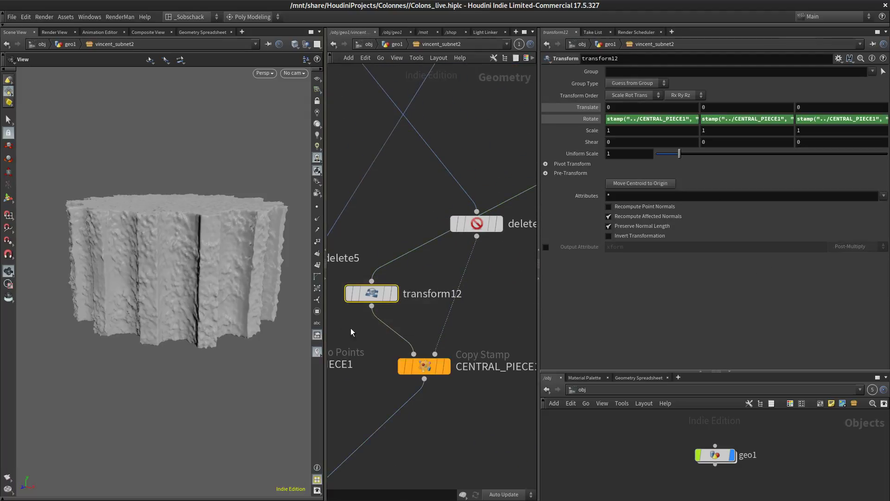
{"action": "left_click", "coordinate": [652, 122]}
{"action": "key", "text": "ctrl+c"}
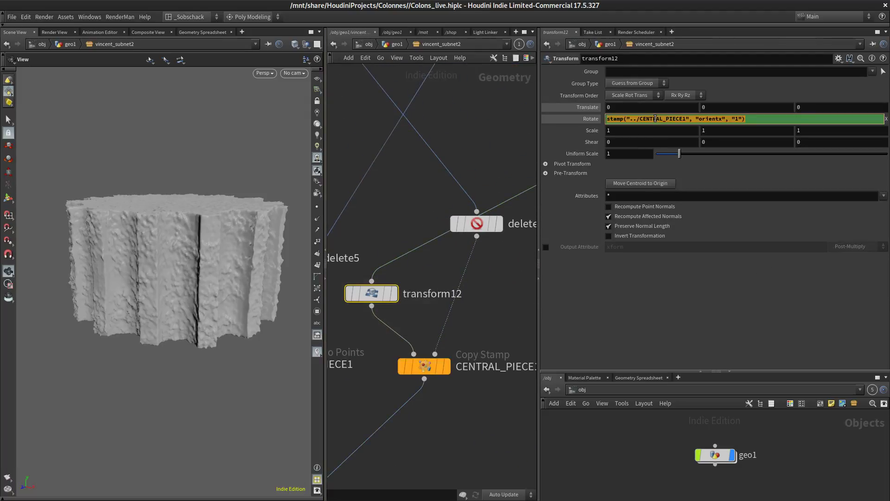
Paste the copied stamp expression into the X offset of mountain2 in the Up & Down Damage network box
{"action": "scroll", "coordinate": [470, 403], "scroll_direction": "down", "scroll_amount": 2}
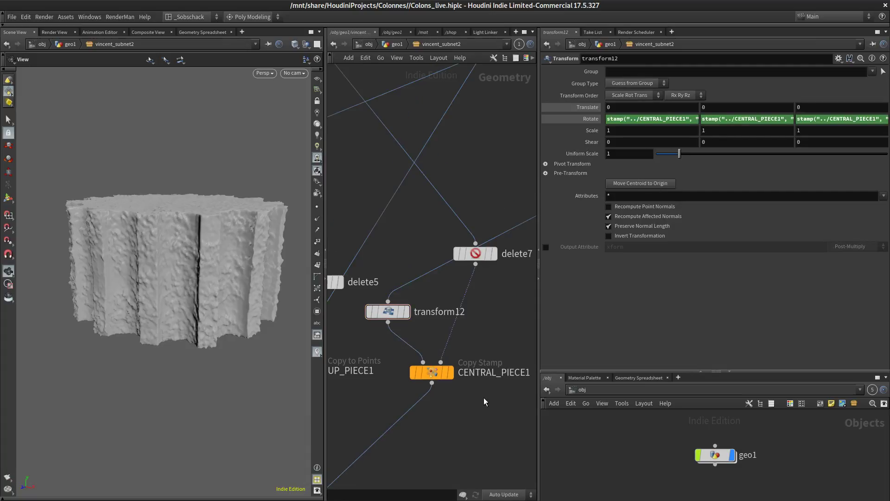
{"action": "scroll", "coordinate": [415, 399], "scroll_direction": "down", "scroll_amount": 2}
{"action": "middle_click_drag", "start_coordinate": [507, 305], "coordinate": [485, 364]}
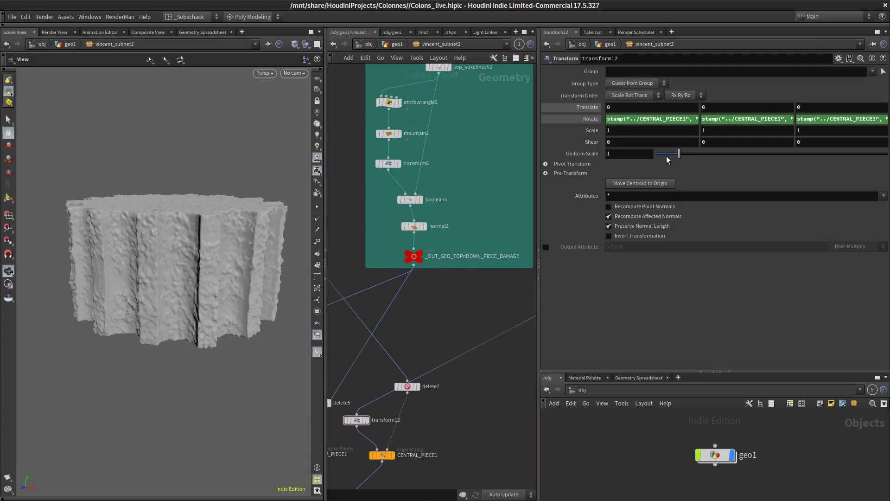
{"action": "middle_click_drag", "start_coordinate": [463, 306], "coordinate": [449, 396]}
{"action": "scroll", "coordinate": [415, 209], "scroll_direction": "up", "scroll_amount": 2}
{"action": "scroll", "coordinate": [413, 224], "scroll_direction": "down", "scroll_amount": 2}
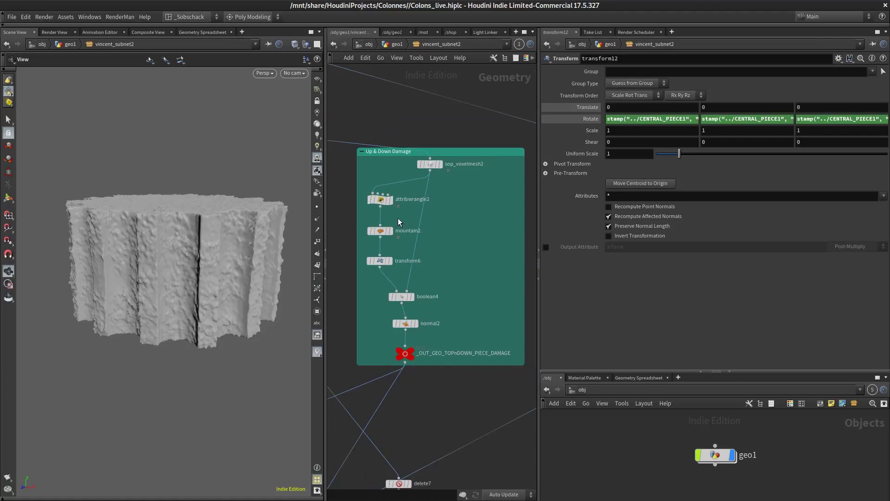
{"action": "left_click", "coordinate": [385, 231]}
{"action": "scroll", "coordinate": [385, 235], "scroll_direction": "up", "scroll_amount": 3}
{"action": "left_click", "coordinate": [652, 128]}
{"action": "key", "text": "ctrl+v"}
Change the stamp variable name in mountain2's X offset expression from "orientx" to "offset"
{"action": "left_click_drag", "start_coordinate": [725, 128], "coordinate": [698, 130]}
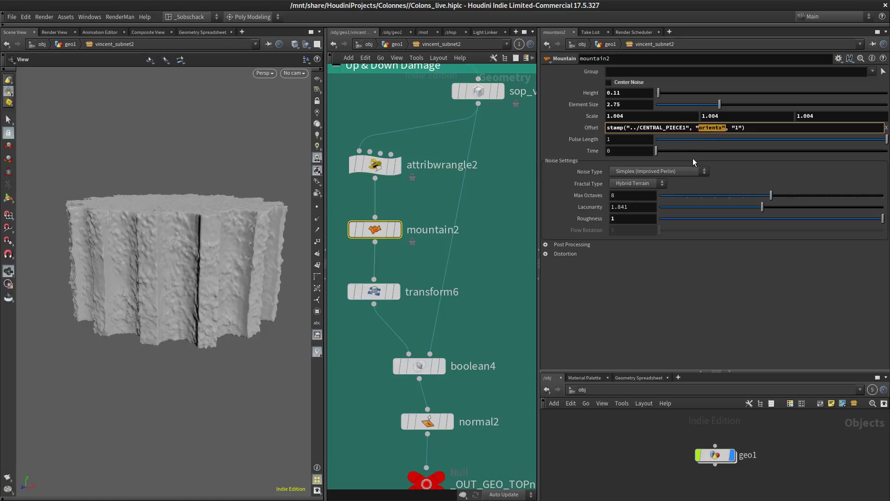
{"action": "key", "text": "Left"}
{"action": "key", "text": "Delete"}
{"action": "key", "text": "Delete"}
{"action": "key", "text": "Delete"}
{"action": "key", "text": "Delete"}
{"action": "key", "text": "Delete"}
{"action": "key", "text": "Delete"}
{"action": "key", "text": "Delete"}
{"action": "type", "text": "offset"}
{"action": "key", "text": "Return"}
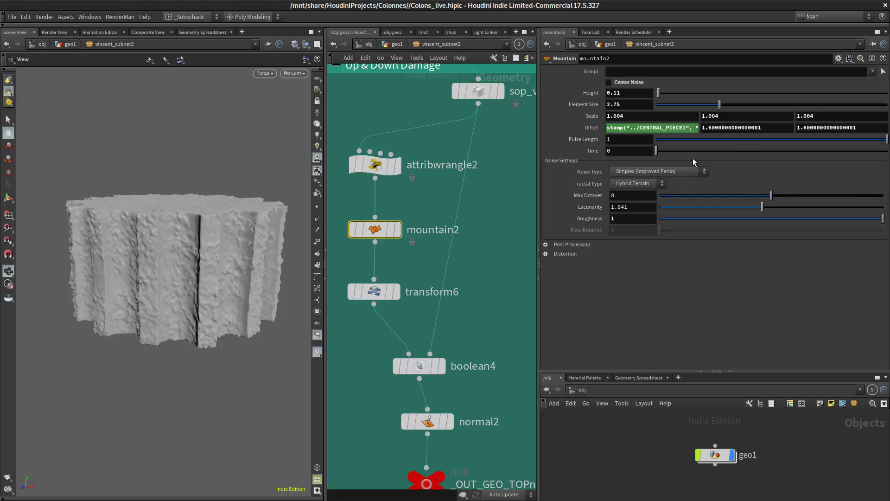
Copy mountain2's offset expression and set mountain1's X offset in PIECE DAMAGE to stamp("../CENTRAL_PIECE1", "offset", "1")
{"action": "scroll", "coordinate": [484, 307], "scroll_direction": "down", "scroll_amount": 5}
{"action": "middle_click_drag", "start_coordinate": [487, 319], "coordinate": [470, 199]}
{"action": "left_click", "coordinate": [675, 128]}
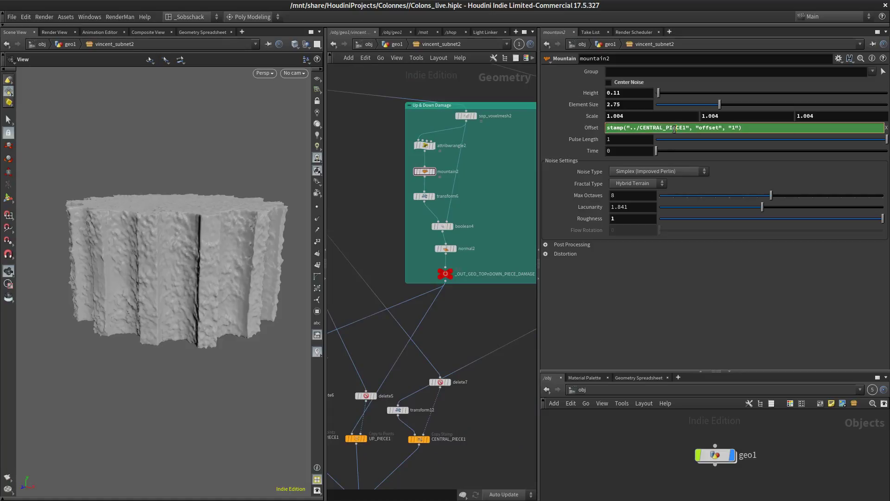
{"action": "left_click", "coordinate": [395, 204]}
{"action": "middle_click_drag", "start_coordinate": [505, 201], "coordinate": [397, 211]}
{"action": "scroll", "coordinate": [507, 173], "scroll_direction": "up", "scroll_amount": 4}
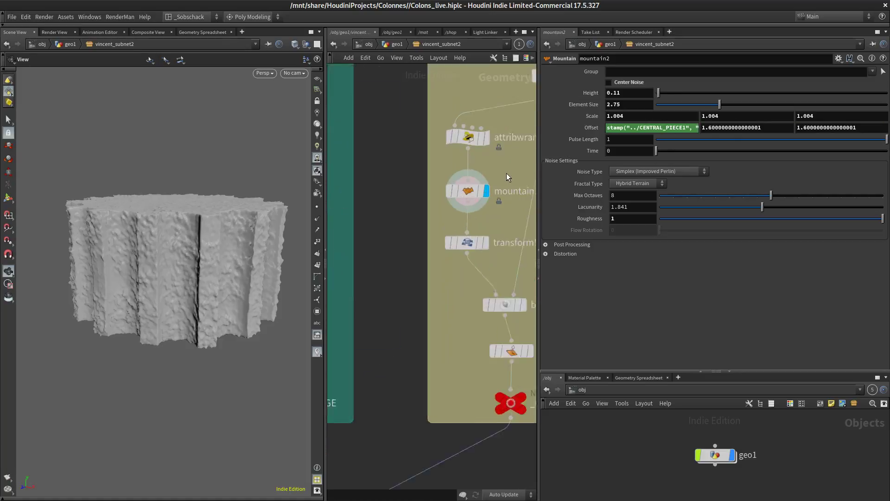
{"action": "left_click", "coordinate": [461, 194]}
{"action": "type", "text": "stamp(\"../CENTRAL_PIECE1\", \"offset\", 1)"}
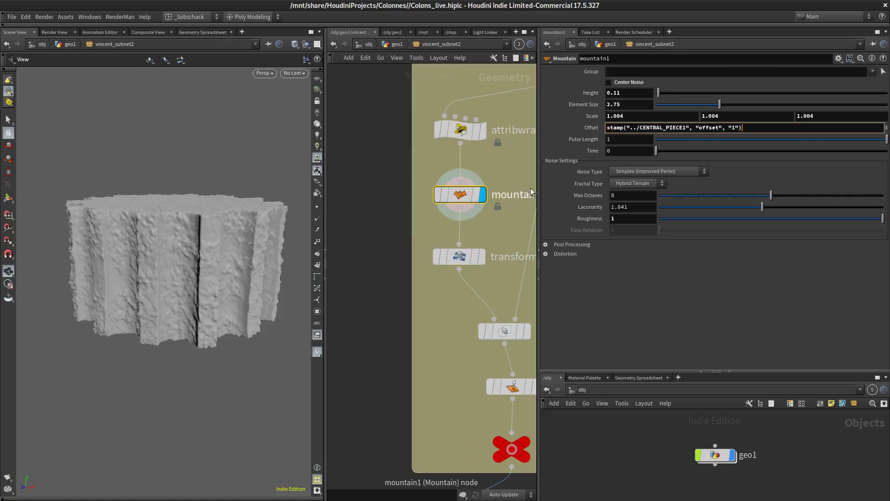
{"action": "key", "text": "Return"}
Display the OUT_GEO_HIGH null at the end of the network to show the assembled column
{"action": "scroll", "coordinate": [390, 313], "scroll_direction": "down", "scroll_amount": 5}
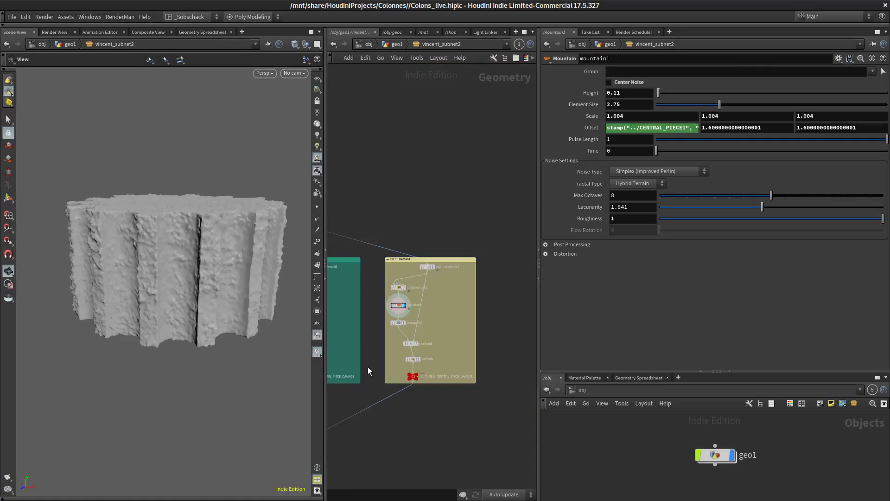
{"action": "scroll", "coordinate": [397, 349], "scroll_direction": "up", "scroll_amount": 4}
{"action": "middle_click_drag", "start_coordinate": [431, 288], "coordinate": [477, 296]}
{"action": "mouse_move", "coordinate": [436, 293]}
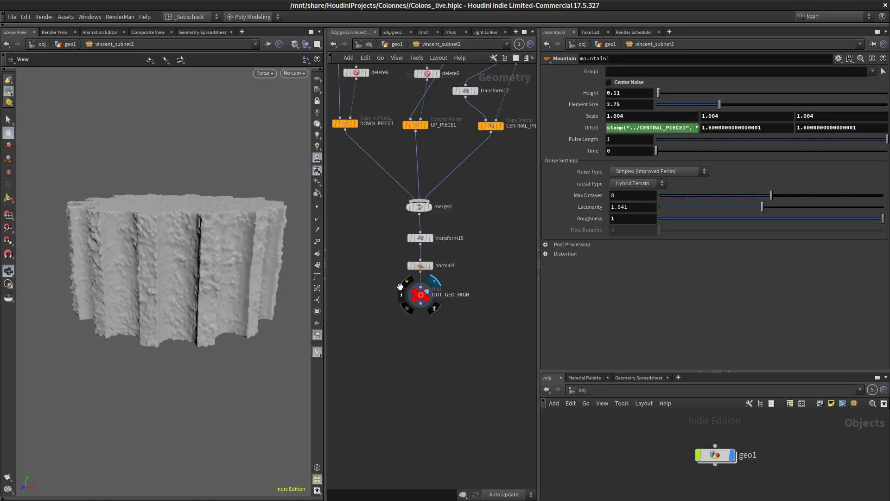
Examine the damage variation on the column's stacked central pieces from several angles, from the base up to the capital
{"action": "right_click_drag", "start_coordinate": [223, 258], "coordinate": [213, 208]}
{"action": "left_click_drag", "start_coordinate": [213, 208], "coordinate": [233, 242]}
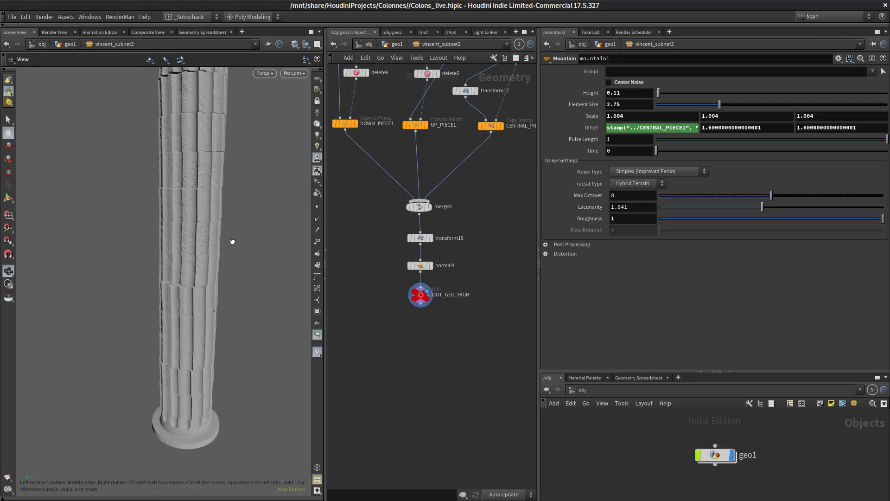
{"action": "right_click_drag", "start_coordinate": [183, 228], "coordinate": [233, 187]}
{"action": "right_click_drag", "start_coordinate": [248, 273], "coordinate": [230, 298]}
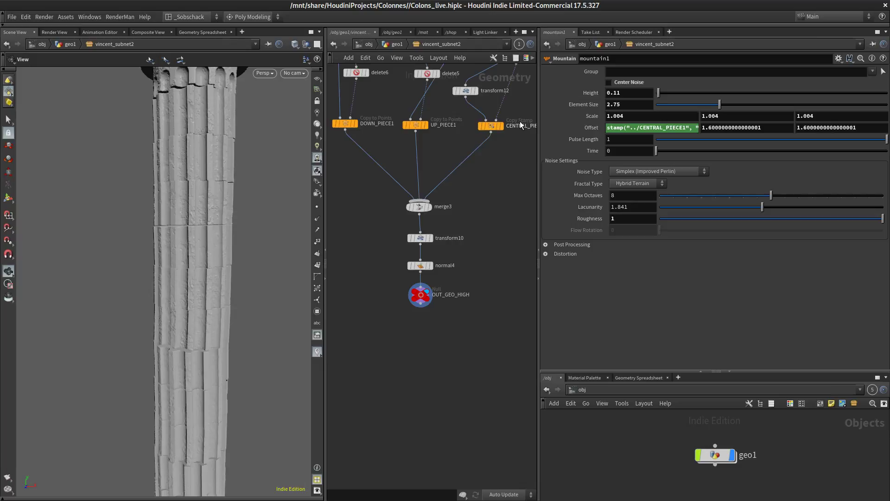
{"action": "left_click_drag", "start_coordinate": [229, 280], "coordinate": [208, 282]}
{"action": "right_click_drag", "start_coordinate": [231, 286], "coordinate": [216, 307]}
{"action": "left_click_drag", "start_coordinate": [211, 232], "coordinate": [207, 246]}
{"action": "right_click_drag", "start_coordinate": [207, 246], "coordinate": [226, 207]}
{"action": "middle_click_drag", "start_coordinate": [245, 227], "coordinate": [219, 225]}
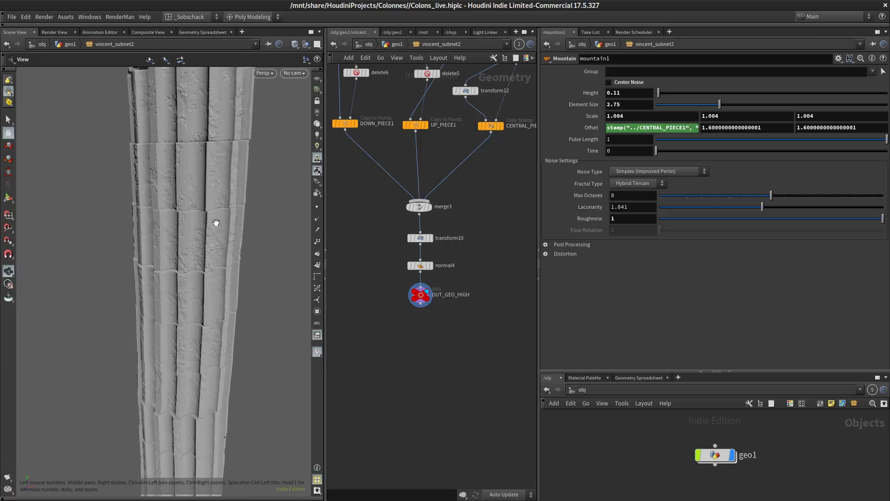
{"action": "left_click_drag", "start_coordinate": [181, 200], "coordinate": [193, 199]}
{"action": "right_click_drag", "start_coordinate": [212, 246], "coordinate": [218, 373]}
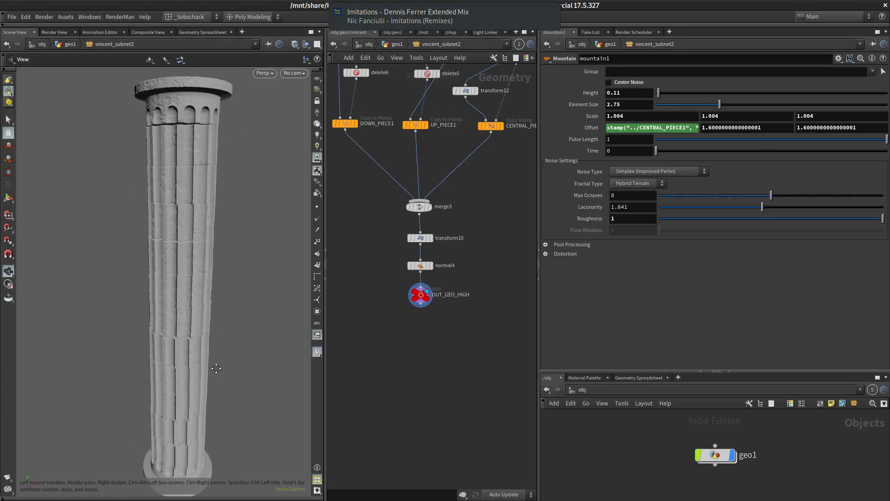
{"action": "middle_click_drag", "start_coordinate": [217, 373], "coordinate": [210, 336]}
Add a File Cache node below OUT_GEO_HIGH and connect the null's output to it
{"action": "middle_click_drag", "start_coordinate": [456, 360], "coordinate": [442, 305]}
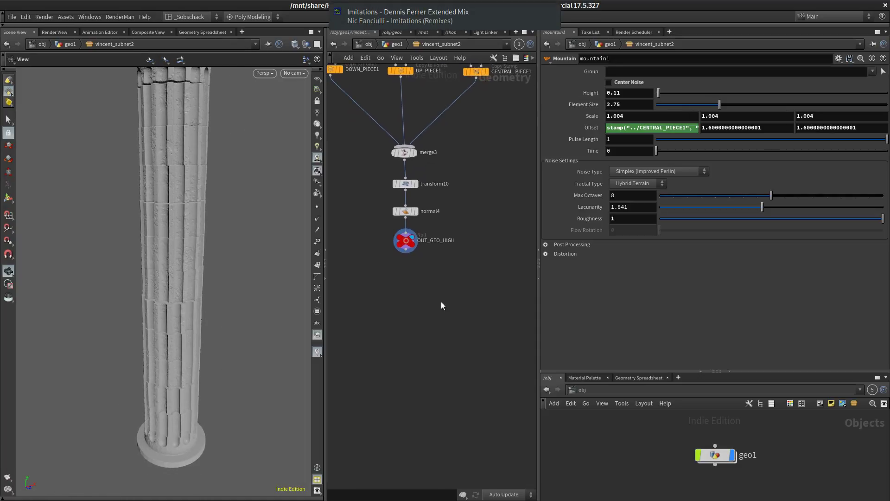
{"action": "key", "text": "Tab"}
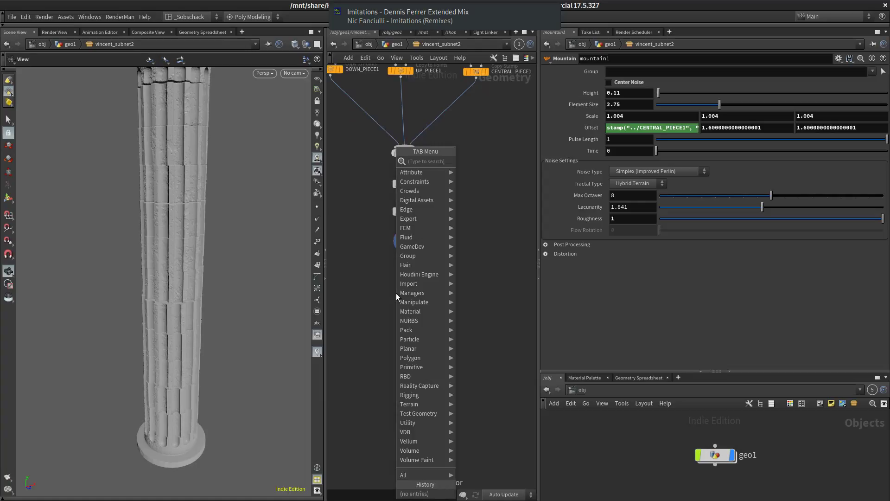
{"action": "type", "text": "file"}
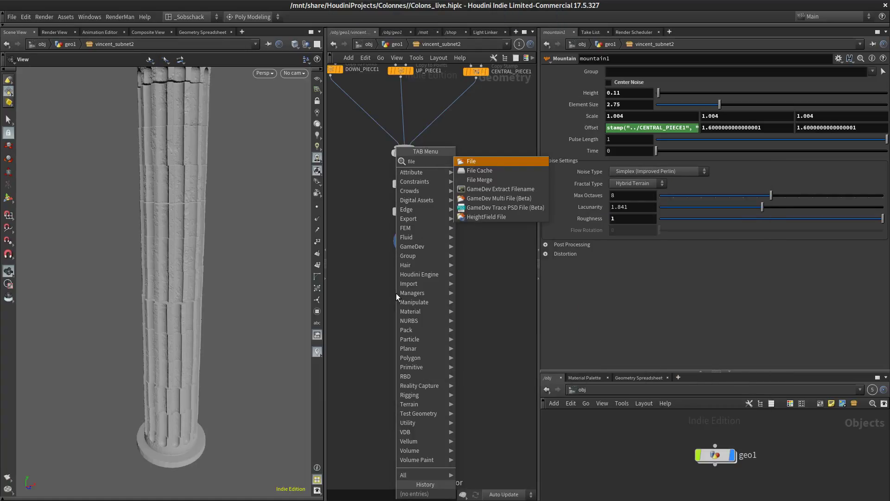
{"action": "left_click", "coordinate": [509, 170]}
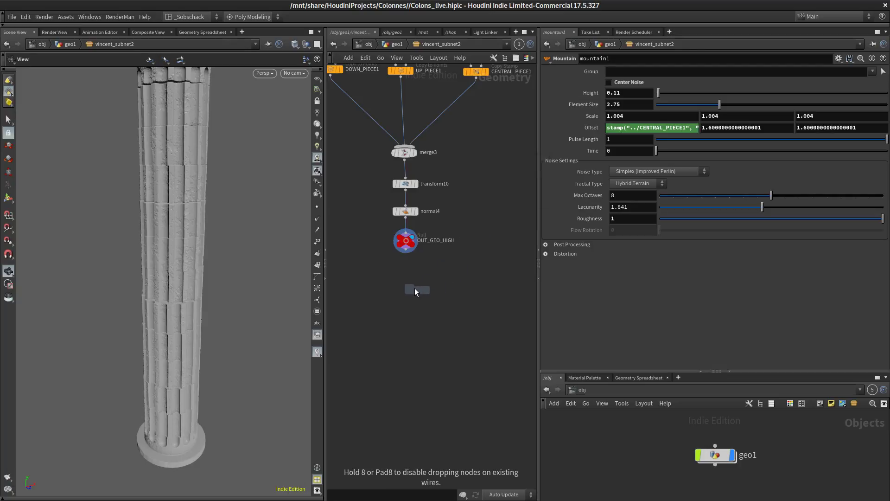
{"action": "left_click", "coordinate": [417, 288]}
{"action": "scroll", "coordinate": [439, 254], "scroll_direction": "up", "scroll_amount": 5}
{"action": "middle_click_drag", "start_coordinate": [424, 256], "coordinate": [468, 252]}
{"action": "left_click_drag", "start_coordinate": [410, 285], "coordinate": [397, 286]}
{"action": "left_click_drag", "start_coordinate": [405, 215], "coordinate": [414, 282]}
{"action": "middle_click_drag", "start_coordinate": [470, 252], "coordinate": [453, 267]}
{"action": "left_click_drag", "start_coordinate": [447, 263], "coordinate": [405, 326]}
{"action": "middle_click_drag", "start_coordinate": [486, 263], "coordinate": [477, 272]}
{"action": "scroll", "coordinate": [464, 270], "scroll_direction": "down", "scroll_amount": 3}
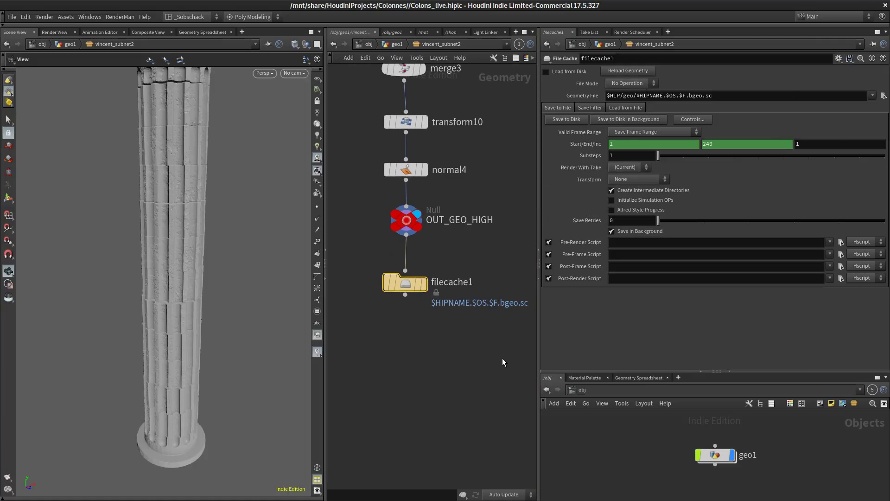
Display filecache1 and set its valid frame range to Save Current Frame
{"action": "mouse_move", "coordinate": [436, 281]}
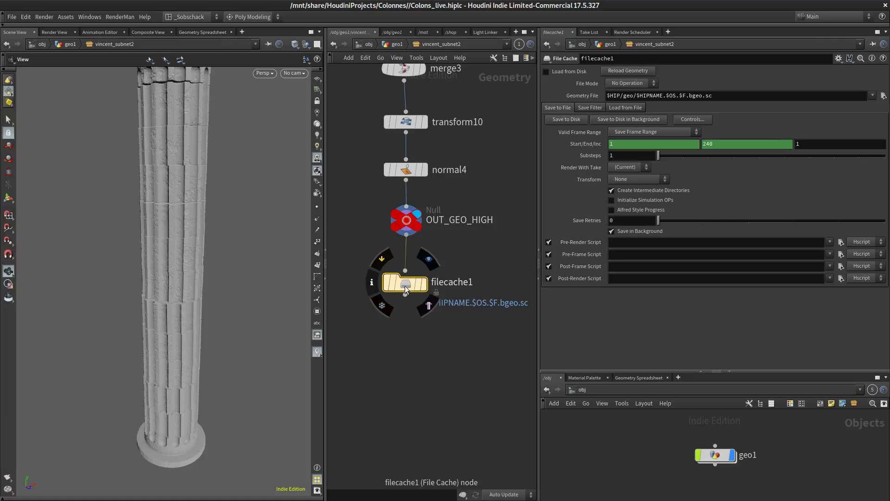
{"action": "left_click", "coordinate": [429, 259]}
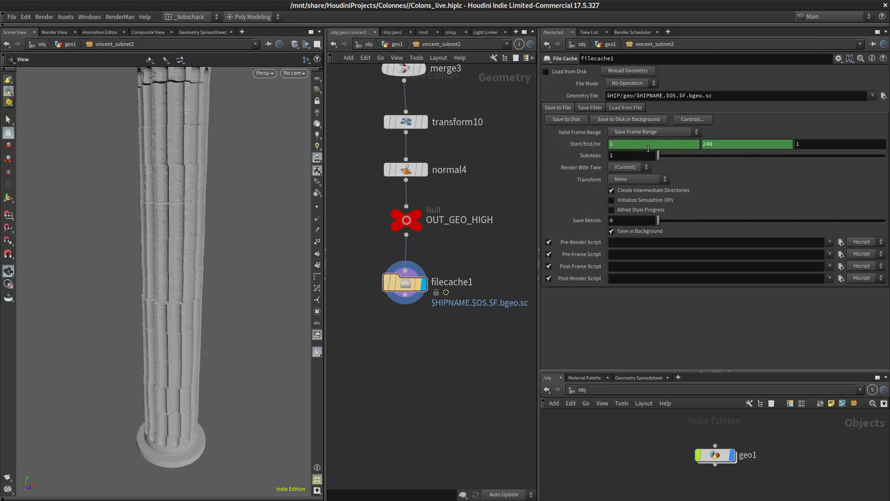
{"action": "left_click", "coordinate": [653, 133]}
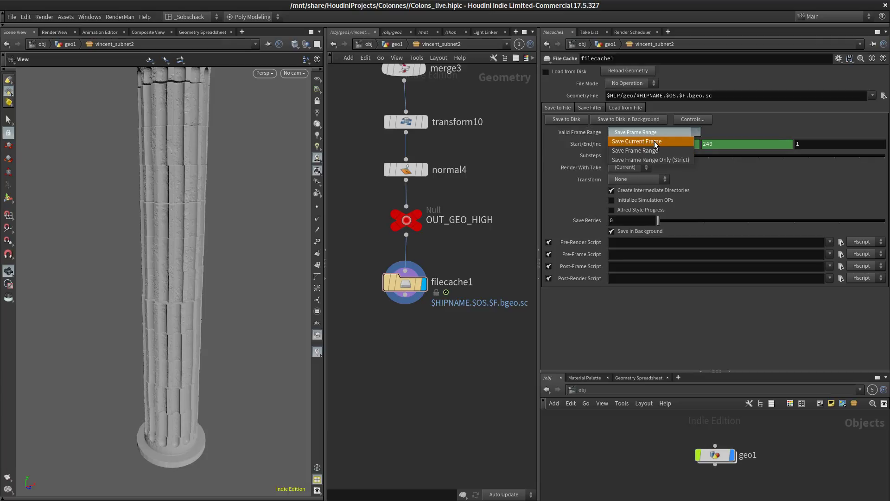
{"action": "left_click", "coordinate": [655, 141]}
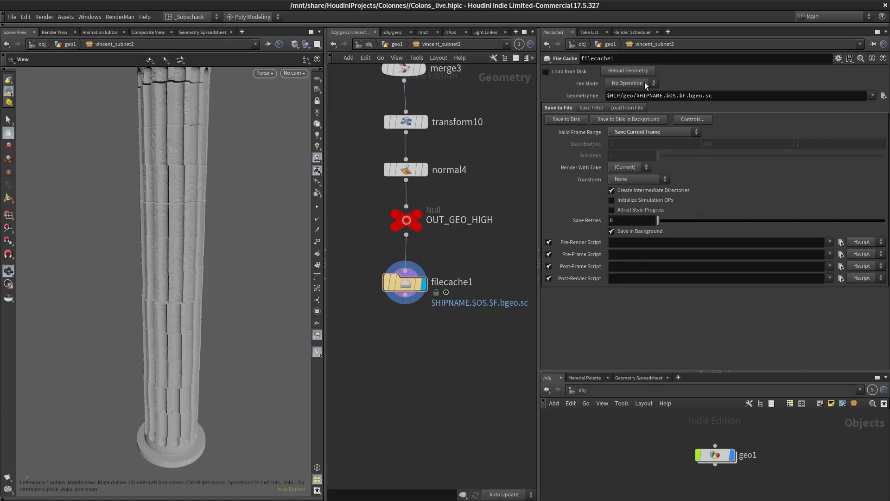
Set filecache1's file mode to Write Files and enable Load from Disk
{"action": "left_click", "coordinate": [626, 84]}
{"action": "left_click", "coordinate": [443, 357]}
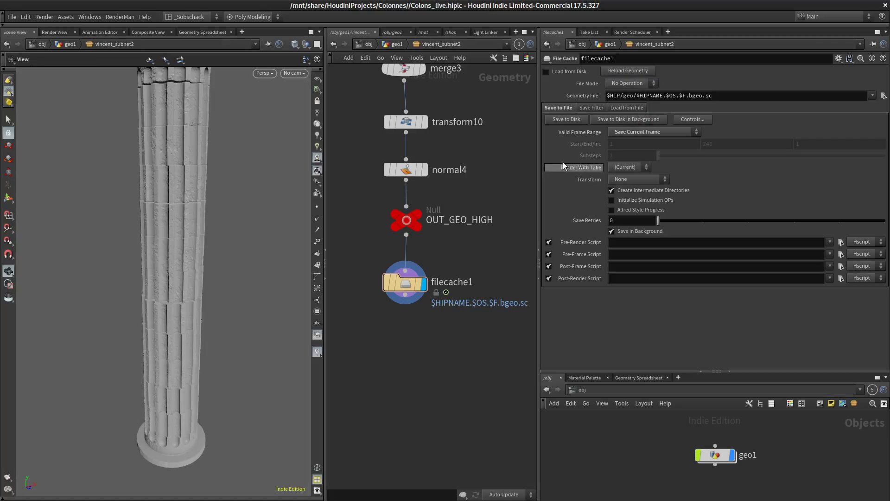
{"action": "left_click", "coordinate": [640, 84]}
{"action": "left_click", "coordinate": [636, 110]}
{"action": "left_click", "coordinate": [546, 73]}
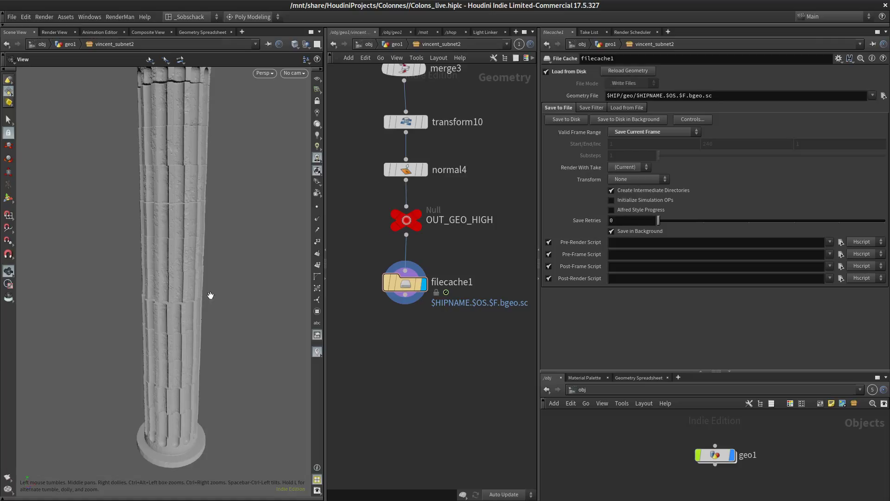
Cut the wire between OUT_GEO_HIGH and filecache1 and shift the cache node slightly
{"action": "left_click_drag", "start_coordinate": [252, 263], "coordinate": [240, 313]}
{"action": "key", "text": "y"}
{"action": "left_click_drag", "start_coordinate": [463, 243], "coordinate": [369, 249]}
{"action": "left_click_drag", "start_coordinate": [408, 284], "coordinate": [411, 295]}
{"action": "middle_click_drag", "start_coordinate": [433, 379], "coordinate": [436, 360]}
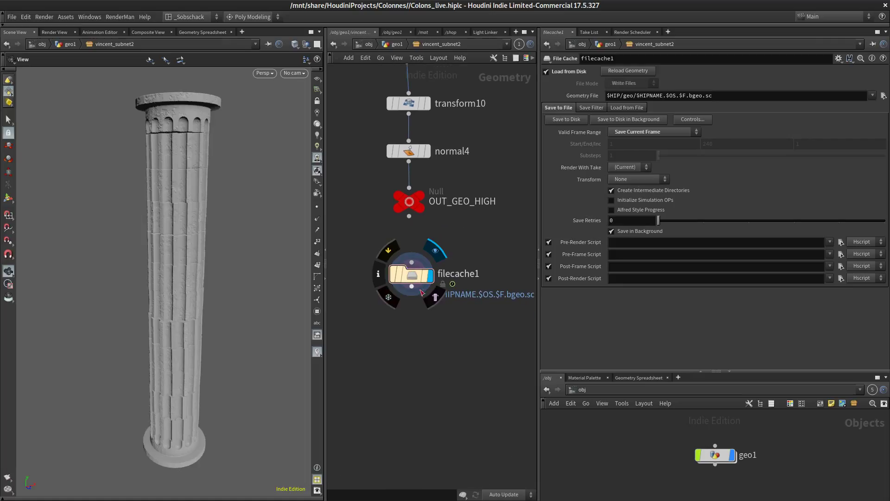
Narrow the parameter pane to give the scene view and network editor more width, and bring filecache1 into focus
{"action": "scroll", "coordinate": [419, 296], "scroll_direction": "up", "scroll_amount": 3}
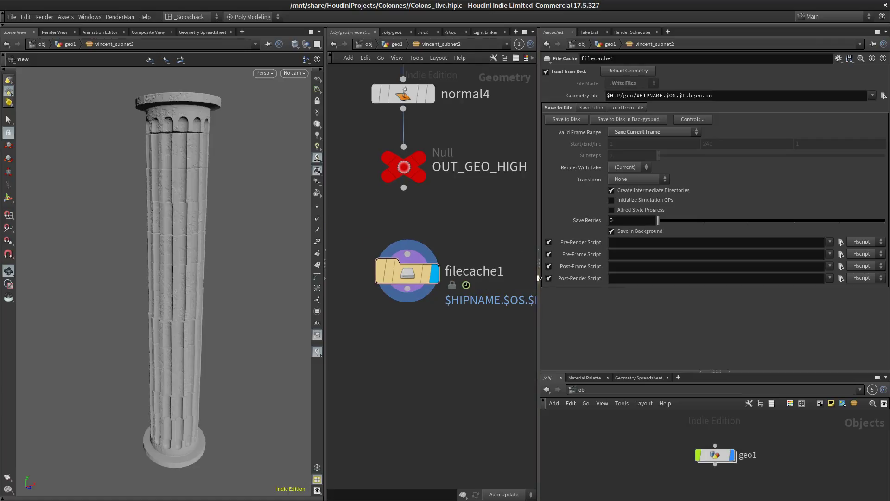
{"action": "left_click_drag", "start_coordinate": [539, 301], "coordinate": [598, 300]}
{"action": "scroll", "coordinate": [499, 312], "scroll_direction": "down", "scroll_amount": 3}
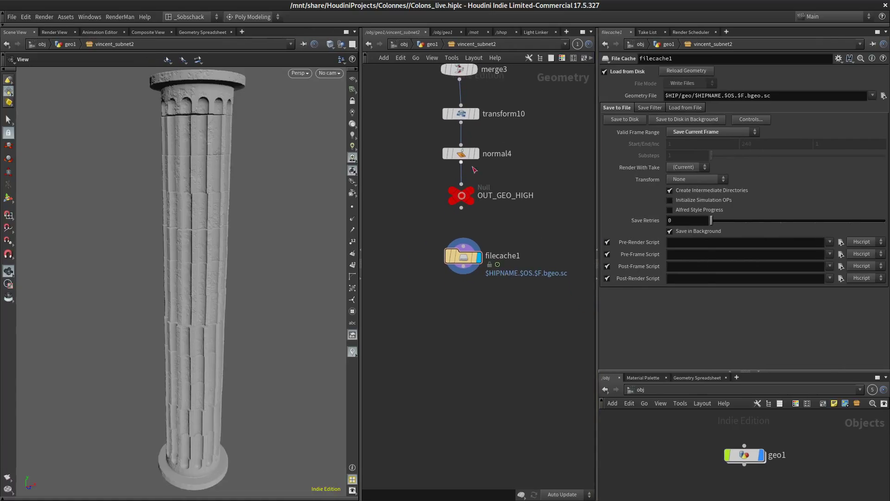
{"action": "scroll", "coordinate": [493, 271], "scroll_direction": "up", "scroll_amount": 3}
{"action": "scroll", "coordinate": [492, 271], "scroll_direction": "down", "scroll_amount": 4}
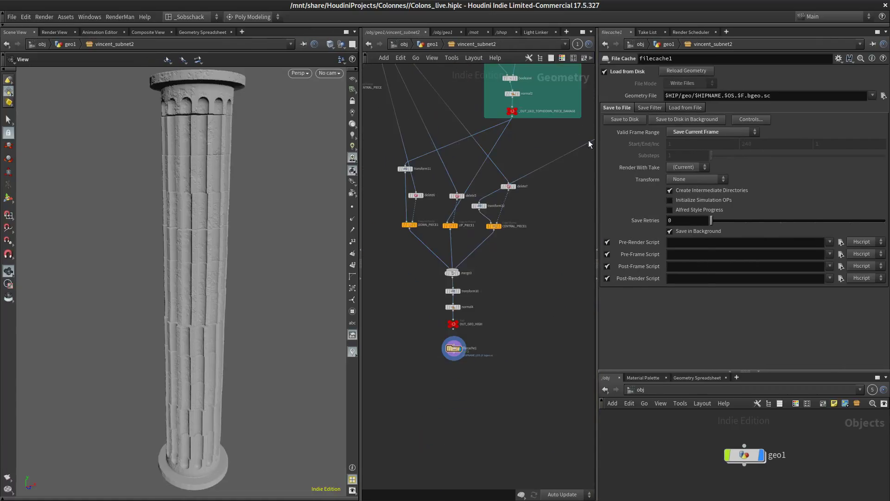
{"action": "scroll", "coordinate": [472, 327], "scroll_direction": "up", "scroll_amount": 5}
{"action": "scroll", "coordinate": [494, 327], "scroll_direction": "down", "scroll_amount": 2}
{"action": "scroll", "coordinate": [502, 401], "scroll_direction": "up", "scroll_amount": 1}
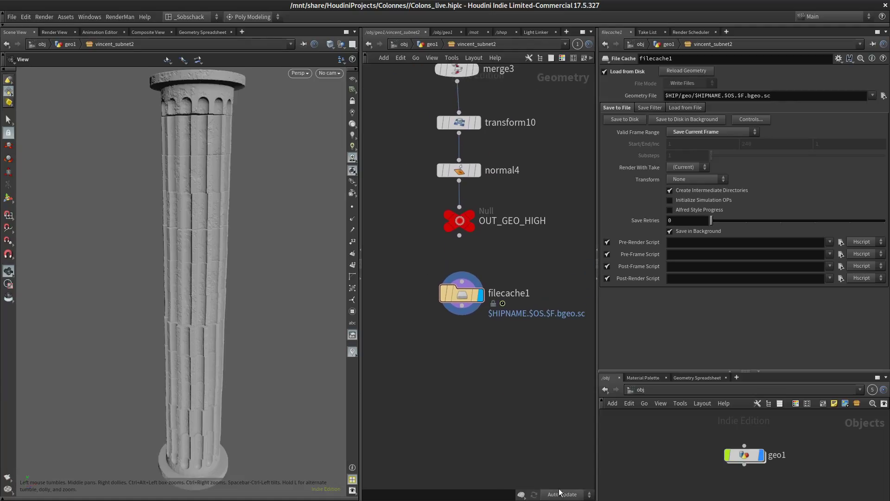
{"action": "middle_click_drag", "start_coordinate": [493, 362], "coordinate": [473, 265]}
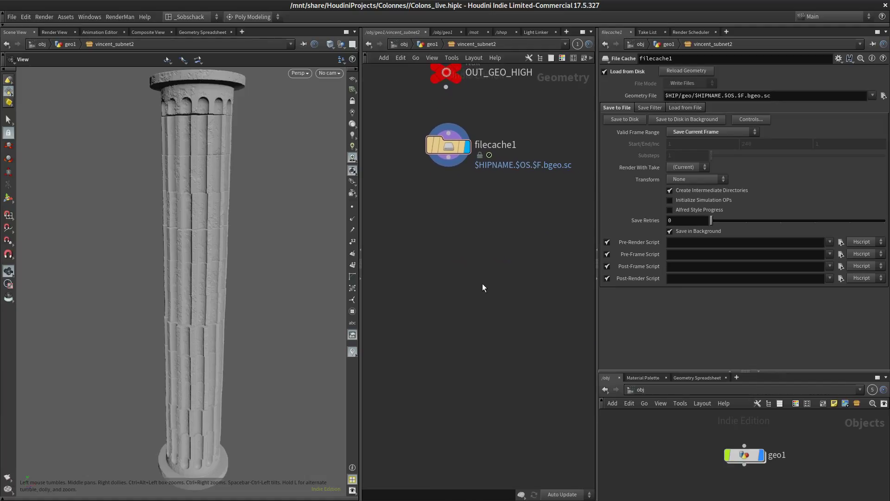
Add a Remesh node just below filecache1 in the vincent_subnet2 network
{"action": "scroll", "coordinate": [474, 287], "scroll_direction": "down", "scroll_amount": 4}
{"action": "middle_click_drag", "start_coordinate": [467, 297], "coordinate": [471, 249]}
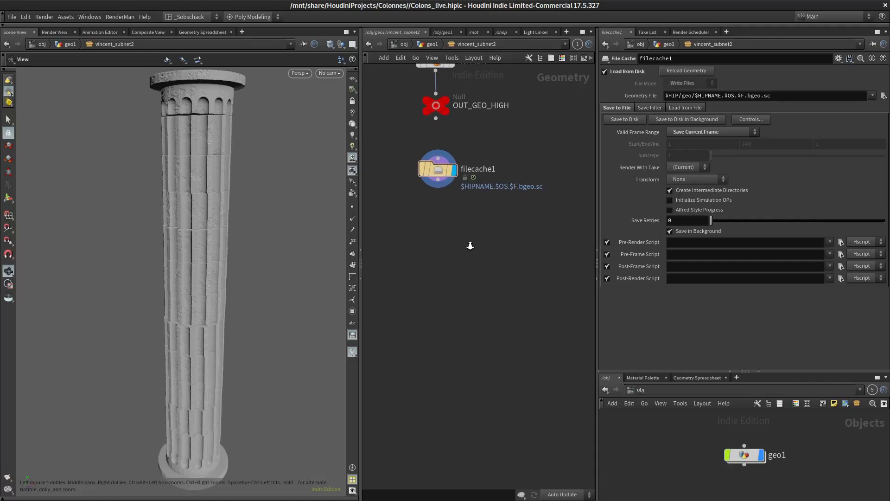
{"action": "scroll", "coordinate": [467, 242], "scroll_direction": "up", "scroll_amount": 3}
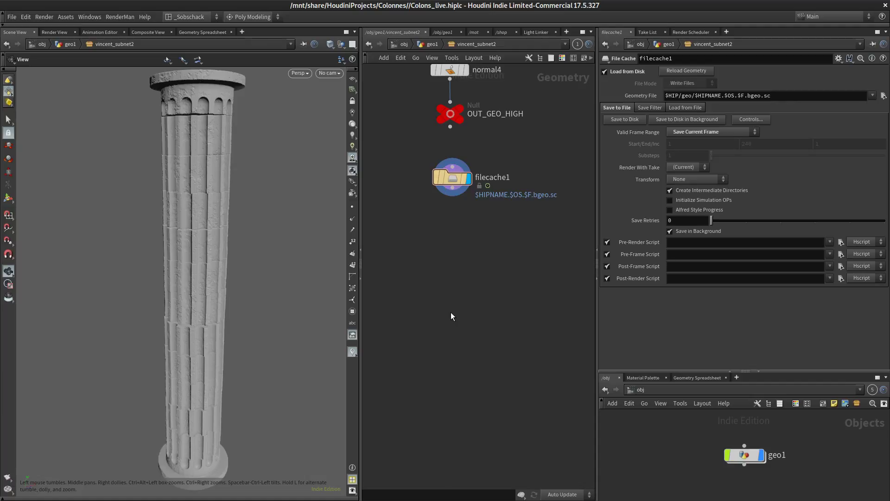
{"action": "key", "text": "Tab"}
{"action": "type", "text": "reme"}
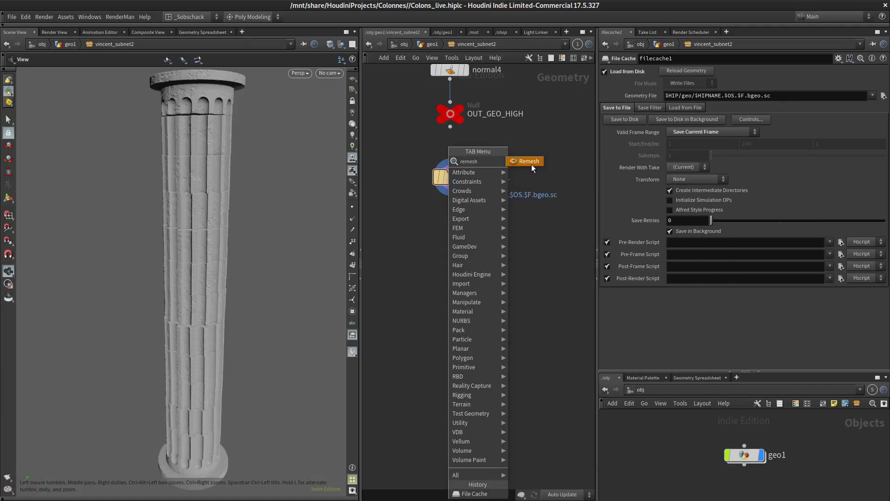
{"action": "left_click", "coordinate": [529, 162]}
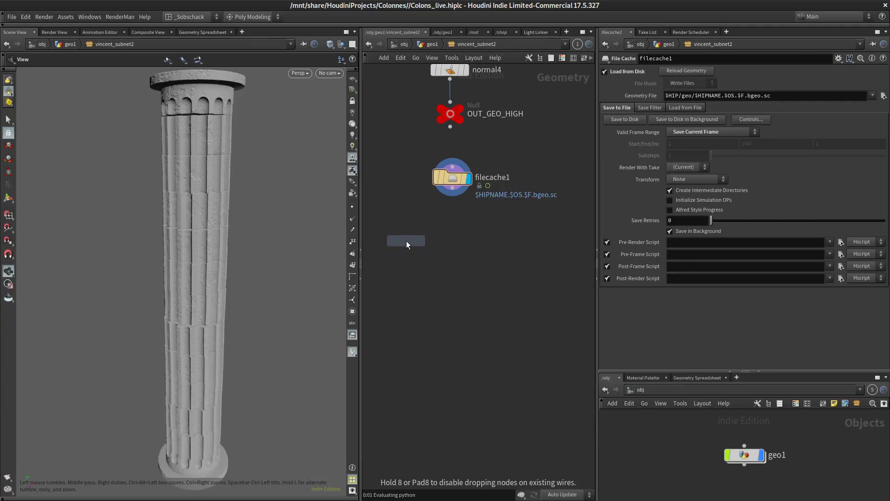
{"action": "left_click", "coordinate": [406, 241]}
{"action": "left_click_drag", "start_coordinate": [420, 237], "coordinate": [403, 235]}
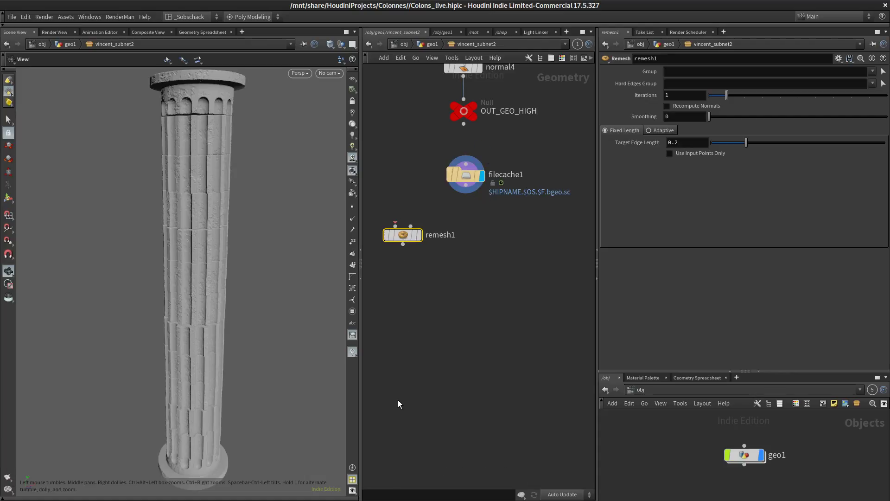
Wire filecache1's output into remesh1's first input and display remesh1
{"action": "middle_click_drag", "start_coordinate": [466, 261], "coordinate": [495, 261]}
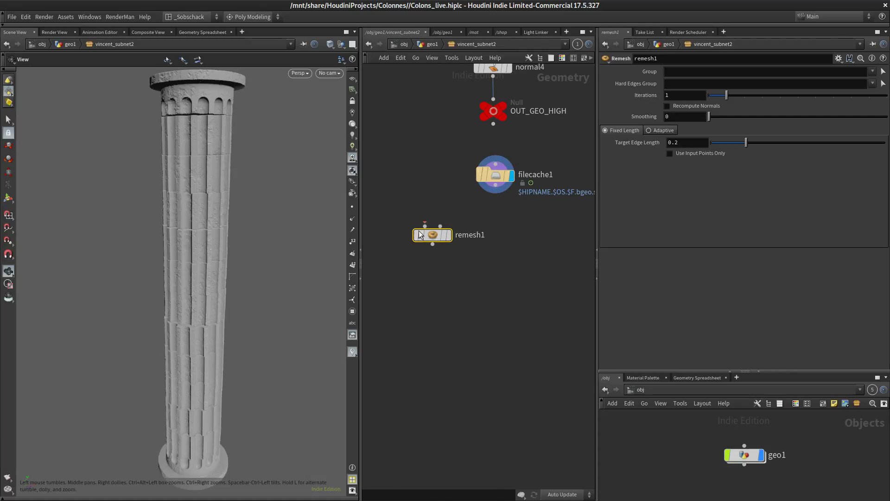
{"action": "left_click_drag", "start_coordinate": [433, 235], "coordinate": [430, 236]}
{"action": "left_click_drag", "start_coordinate": [495, 185], "coordinate": [422, 226]}
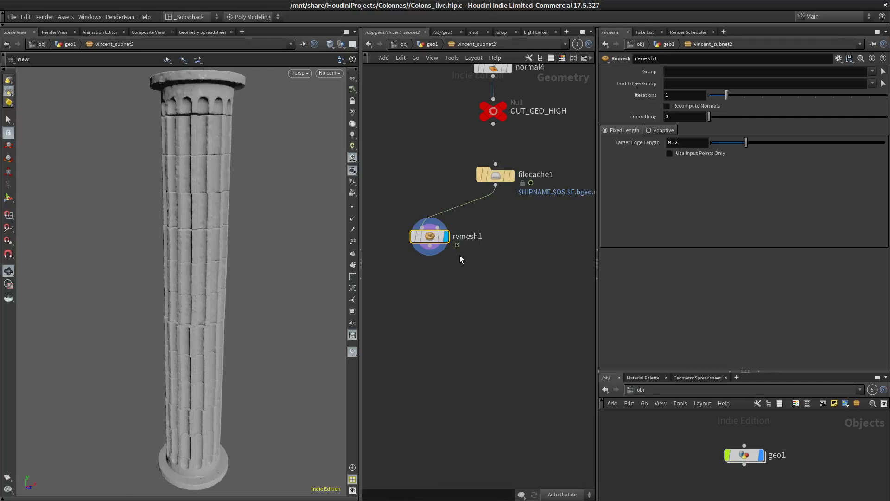
Show the wireframe over the shaded column and examine the remeshed triangle density along the shaft from several angles
{"action": "key", "text": "shift+w"}
{"action": "mouse_move", "coordinate": [246, 285]}
{"action": "right_mouse_down"}
{"action": "mouse_move", "coordinate": [270, 252]}
{"action": "mouse_move", "coordinate": [180, 204]}
{"action": "mouse_move", "coordinate": [233, 218]}
{"action": "mouse_move", "coordinate": [263, 137]}
{"action": "mouse_move", "coordinate": [274, 227]}
{"action": "right_mouse_up"}
{"action": "middle_click_drag", "start_coordinate": [218, 213], "coordinate": [239, 256]}
{"action": "right_click_drag", "start_coordinate": [240, 256], "coordinate": [213, 316]}
{"action": "middle_click_drag", "start_coordinate": [213, 316], "coordinate": [223, 308]}
{"action": "right_click_drag", "start_coordinate": [223, 308], "coordinate": [209, 306]}
{"action": "middle_click_drag", "start_coordinate": [209, 306], "coordinate": [218, 347]}
{"action": "left_click_drag", "start_coordinate": [218, 347], "coordinate": [236, 238]}
{"action": "right_click_drag", "start_coordinate": [237, 239], "coordinate": [246, 181]}
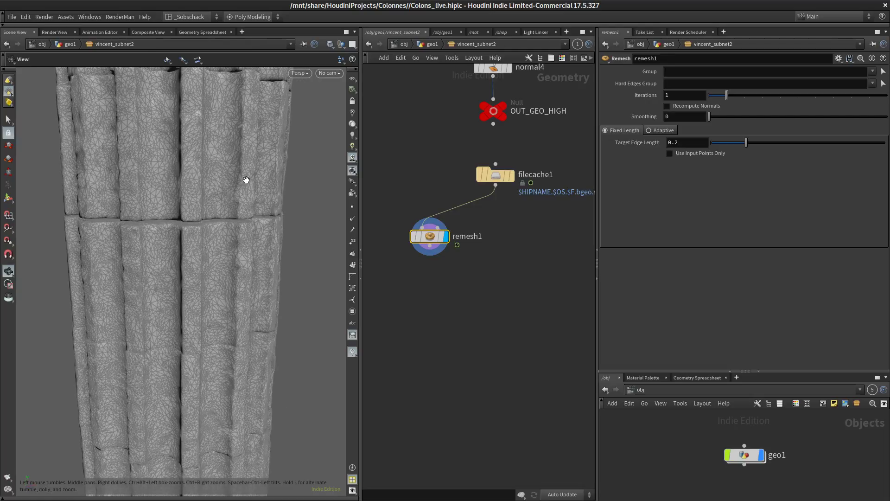
{"action": "middle_click_drag", "start_coordinate": [246, 181], "coordinate": [274, 281]}
{"action": "right_click_drag", "start_coordinate": [274, 280], "coordinate": [234, 242]}
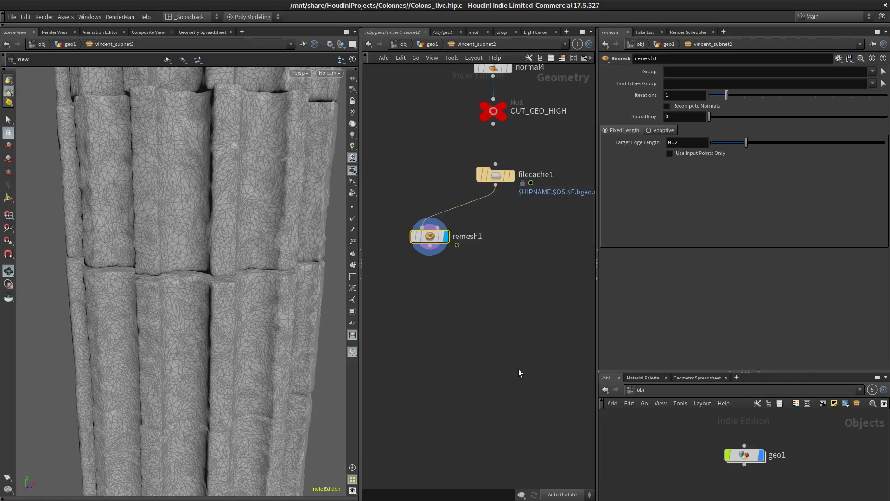
{"action": "left_click_drag", "start_coordinate": [189, 280], "coordinate": [149, 301]}
{"action": "left_click_drag", "start_coordinate": [268, 229], "coordinate": [208, 233]}
{"action": "left_click_drag", "start_coordinate": [207, 279], "coordinate": [253, 288]}
Shift remesh1 slightly, inspect the mesh up close, and compare the geometry information of filecache1 and remesh1
{"action": "left_click_drag", "start_coordinate": [436, 237], "coordinate": [429, 229]}
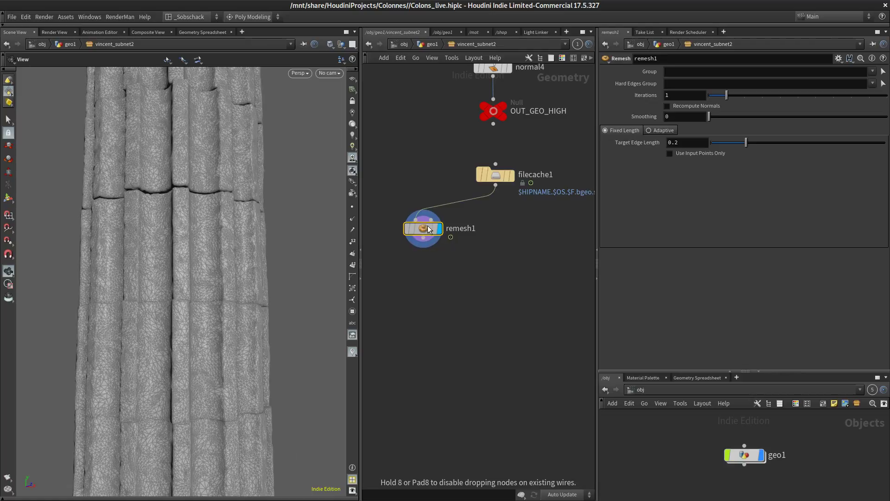
{"action": "left_click_drag", "start_coordinate": [280, 243], "coordinate": [284, 284]}
{"action": "middle_click_drag", "start_coordinate": [274, 243], "coordinate": [266, 225]}
{"action": "right_click_drag", "start_coordinate": [266, 225], "coordinate": [237, 80]}
{"action": "right_click_drag", "start_coordinate": [234, 213], "coordinate": [237, 121]}
{"action": "left_click_drag", "start_coordinate": [237, 122], "coordinate": [232, 264]}
{"action": "middle_click", "coordinate": [495, 176]}
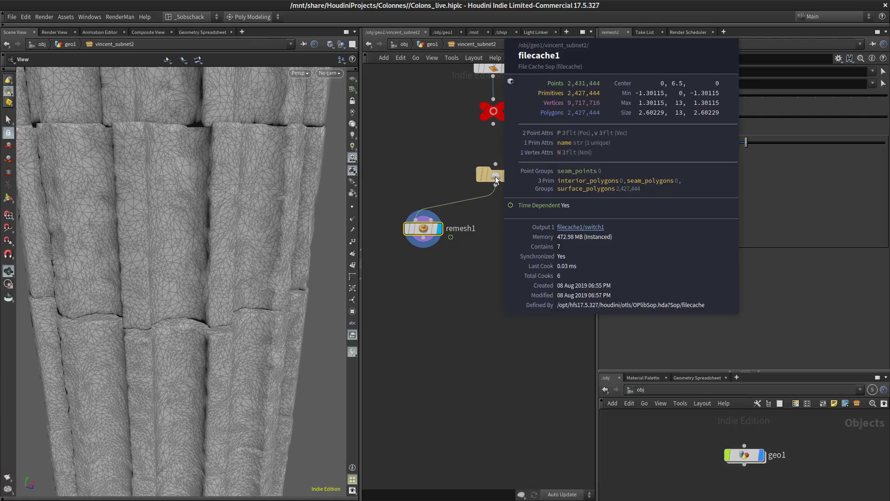
{"action": "middle_click", "coordinate": [423, 228]}
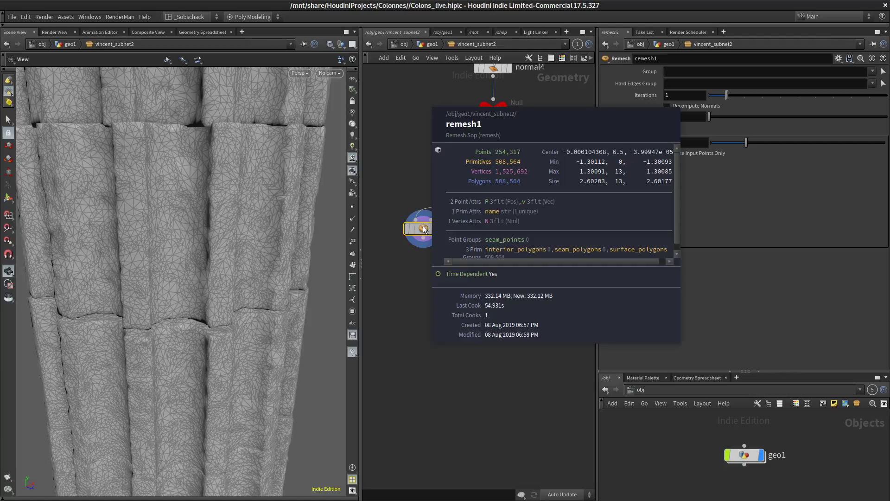
Check the remeshed surface at the current target edge length from near and far, and return to plain shading
{"action": "left_click_drag", "start_coordinate": [279, 223], "coordinate": [272, 308]}
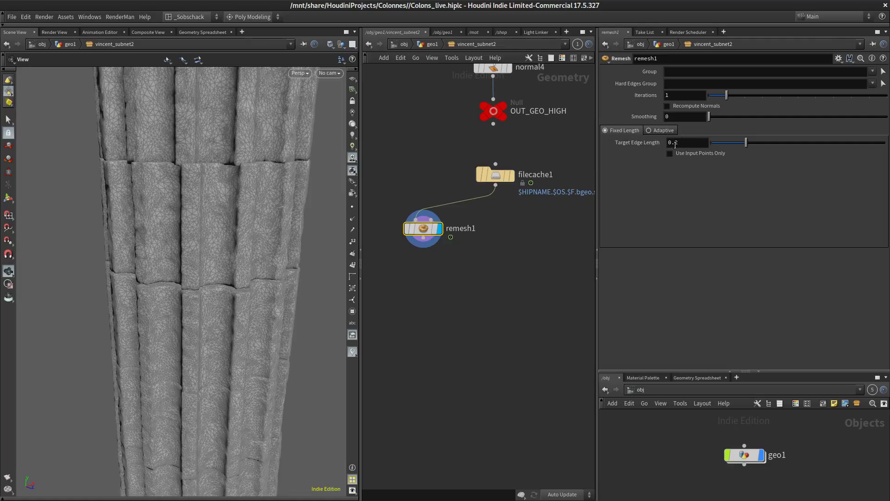
{"action": "left_click_drag", "start_coordinate": [302, 238], "coordinate": [251, 204]}
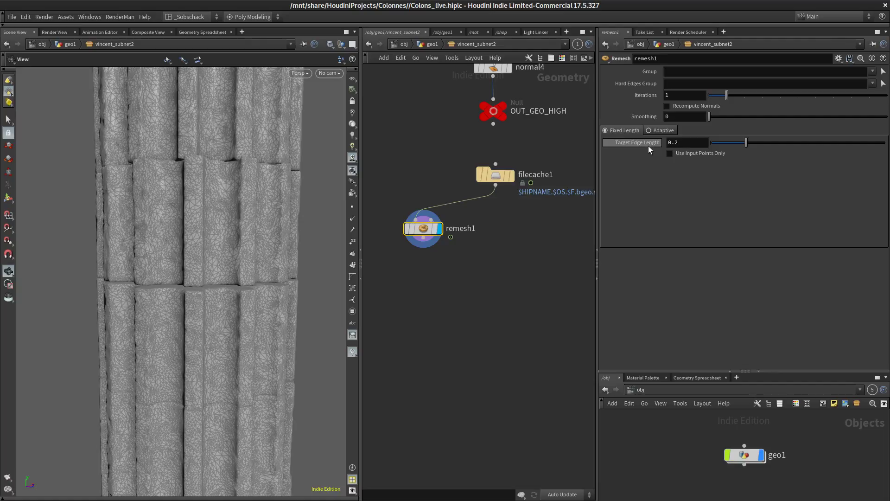
{"action": "scroll", "coordinate": [189, 223], "scroll_direction": "up", "scroll_amount": 5}
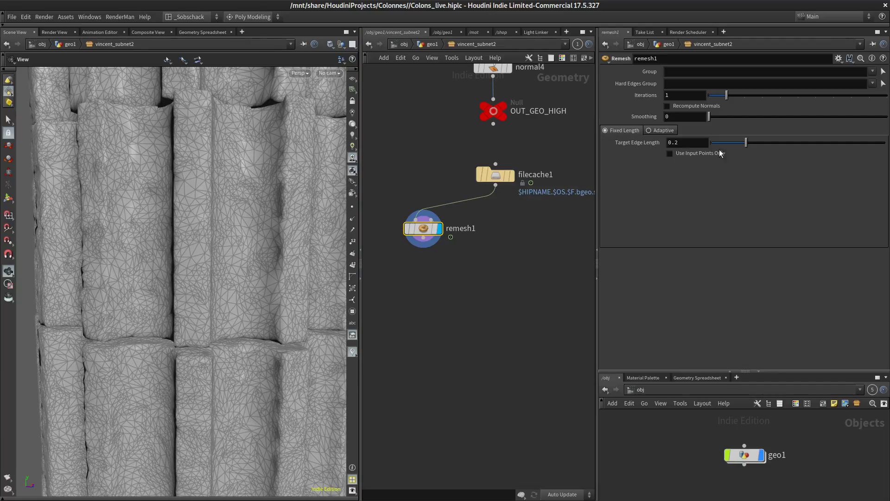
{"action": "scroll", "coordinate": [231, 290], "scroll_direction": "down", "scroll_amount": 5}
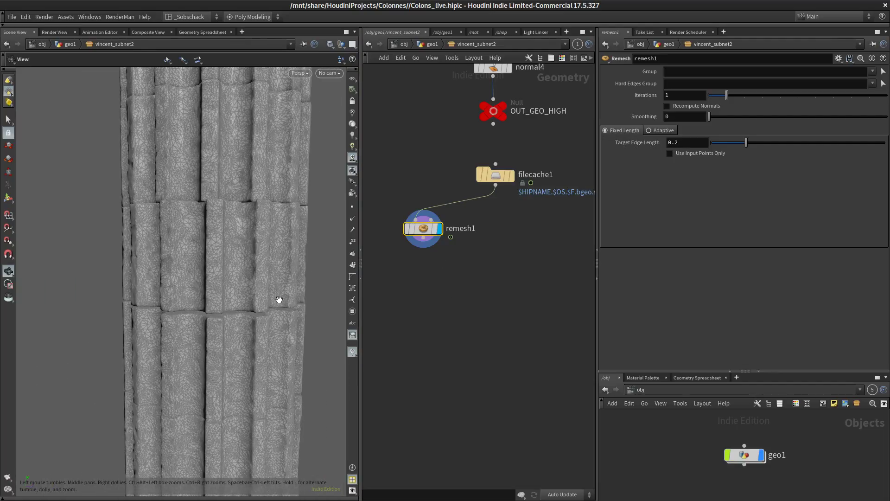
{"action": "left_click_drag", "start_coordinate": [248, 292], "coordinate": [185, 278]}
{"action": "left_click", "coordinate": [464, 307]}
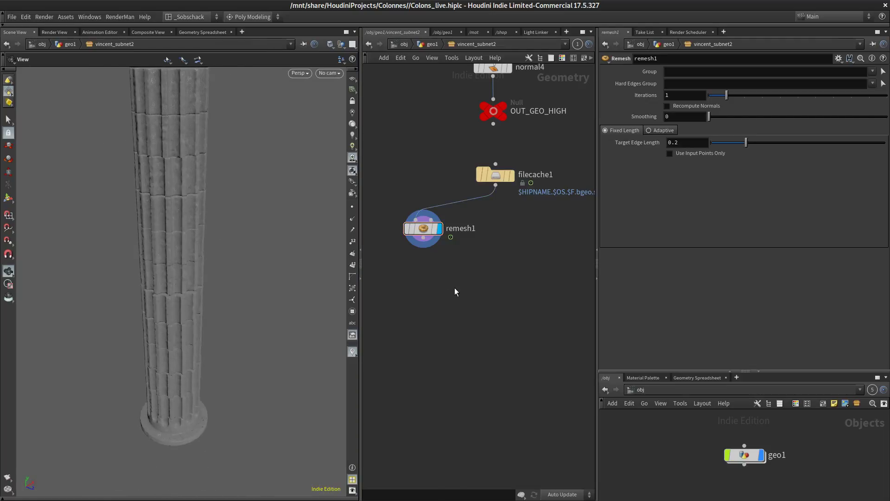
Try a GameDev Auto UV node placed below remesh1, and delete it
{"action": "key", "text": "Tab"}
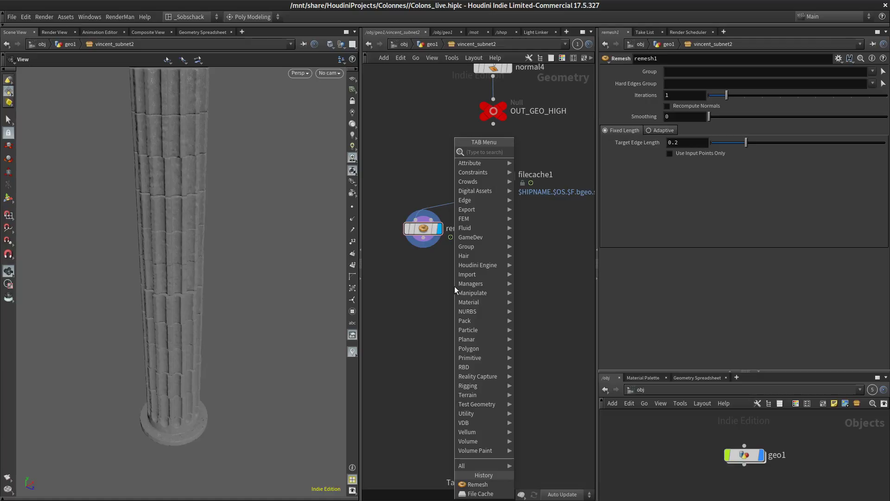
{"action": "type", "text": "uv"}
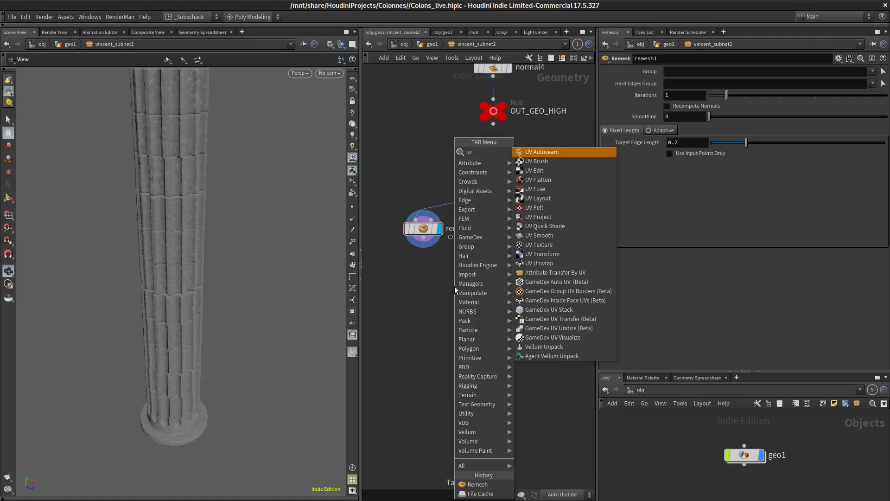
{"action": "key", "text": "Escape"}
{"action": "key", "text": "Tab"}
{"action": "type", "text": "auto"}
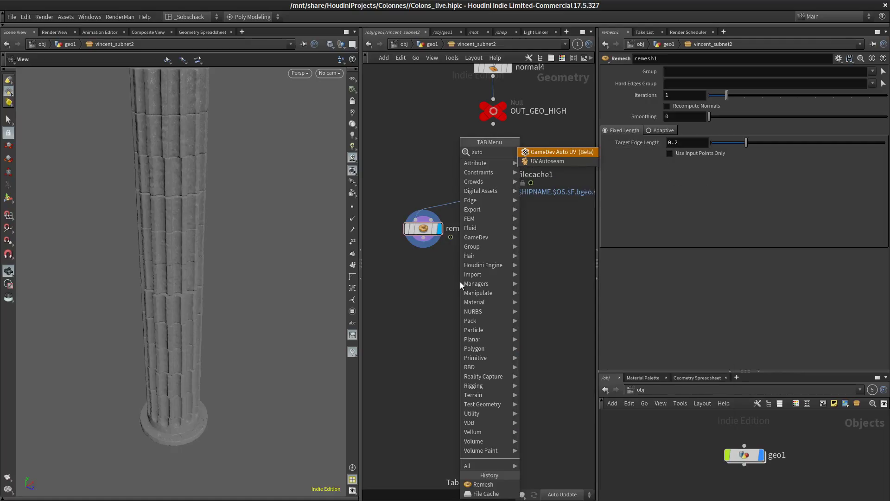
{"action": "left_click", "coordinate": [559, 153]}
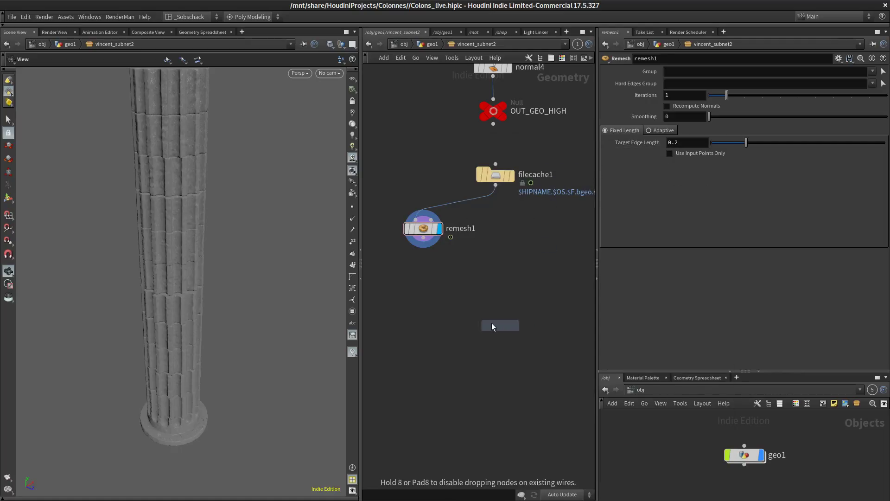
{"action": "left_click", "coordinate": [469, 266]}
{"action": "scroll", "coordinate": [477, 279], "scroll_direction": "up", "scroll_amount": 2}
{"action": "scroll", "coordinate": [519, 302], "scroll_direction": "down", "scroll_amount": 1}
{"action": "left_click_drag", "start_coordinate": [492, 319], "coordinate": [469, 336]}
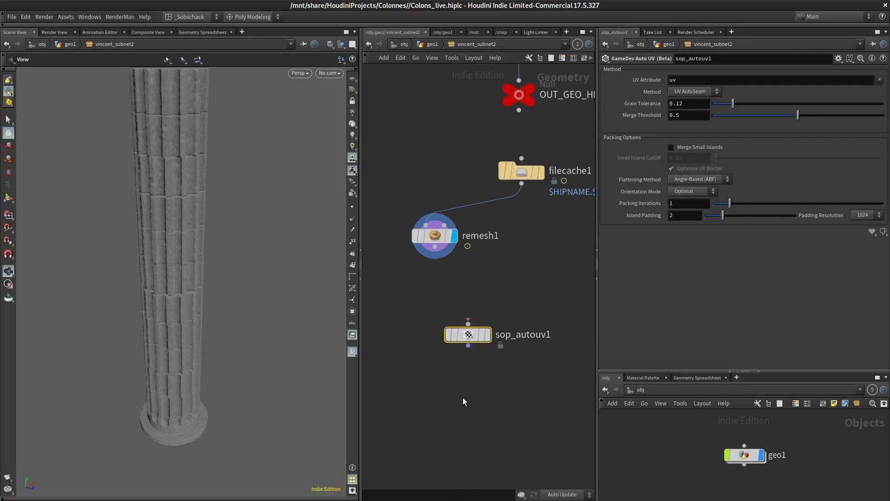
{"action": "key", "text": "Delete"}
Add a UV Project node wired after remesh1 and display it
{"action": "left_click_drag", "start_coordinate": [265, 212], "coordinate": [197, 126]}
{"action": "left_click_drag", "start_coordinate": [267, 306], "coordinate": [258, 282]}
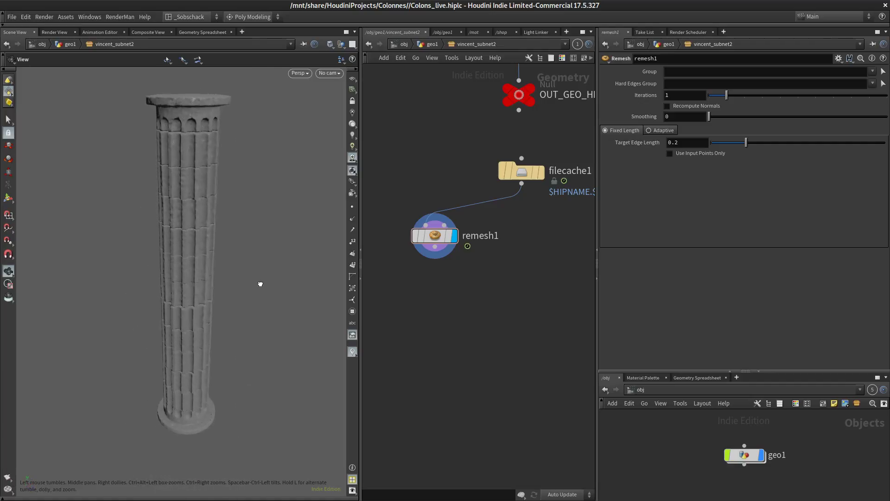
{"action": "key", "text": "Tab"}
{"action": "type", "text": "pro"}
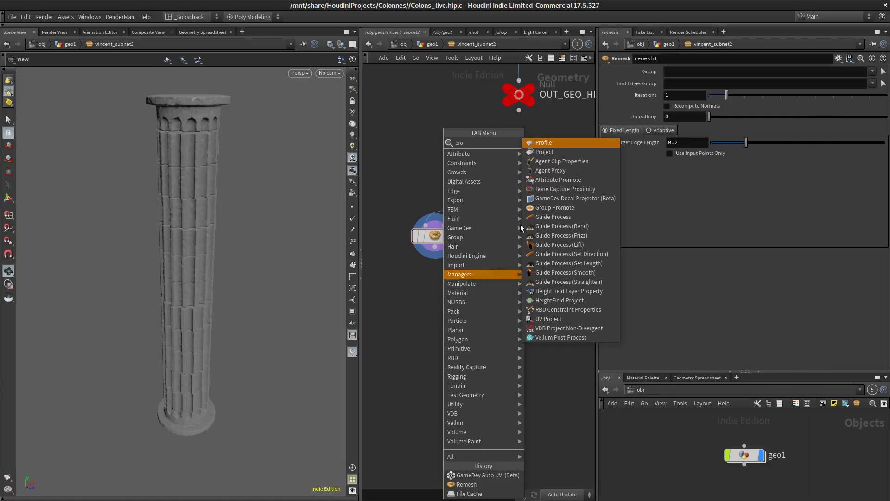
{"action": "type", "text": "je"}
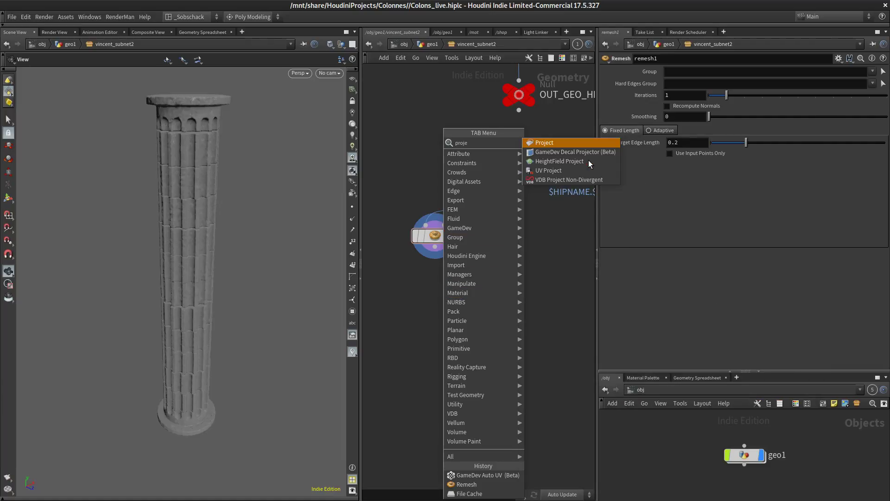
{"action": "left_click", "coordinate": [549, 171]}
{"action": "left_click", "coordinate": [431, 302]}
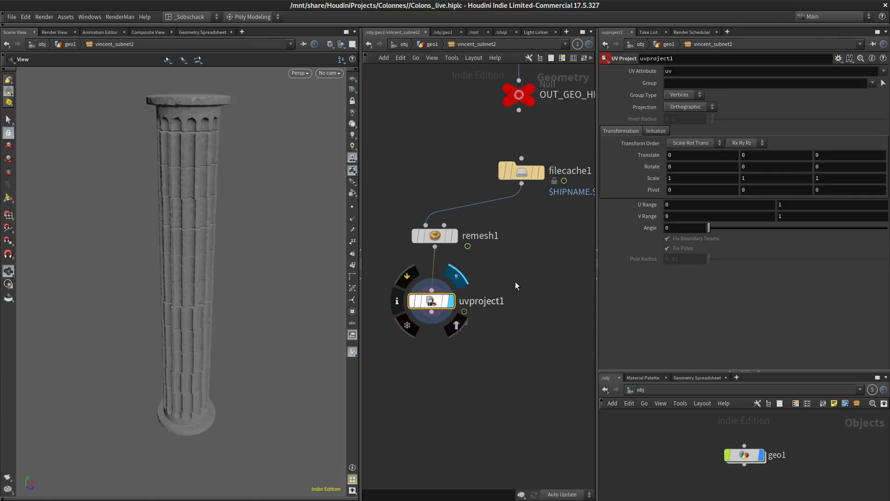
{"action": "left_click", "coordinate": [452, 301]}
Set uvproject1's projection type to Cylindrical
{"action": "left_click", "coordinate": [689, 106]}
{"action": "left_click", "coordinate": [689, 132]}
{"action": "middle_click_drag", "start_coordinate": [495, 253], "coordinate": [494, 243]}
{"action": "scroll", "coordinate": [495, 243], "scroll_direction": "up", "scroll_amount": 2}
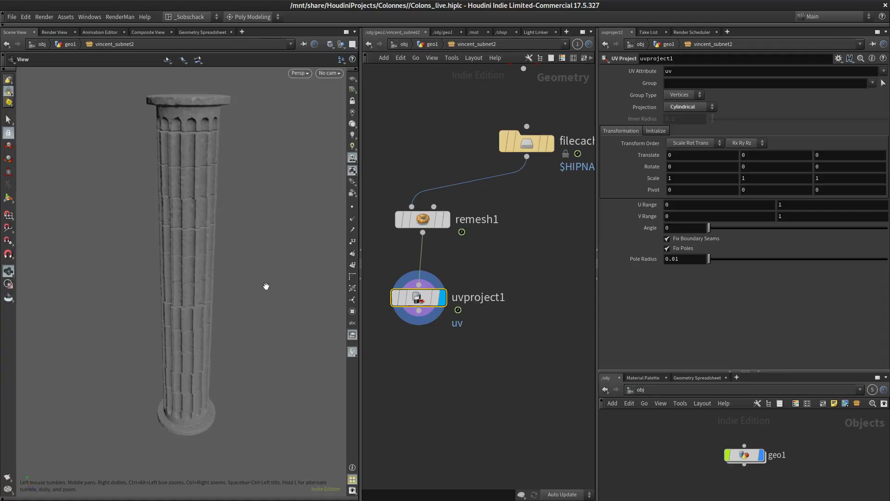
Switch the viewport to the UV view and examine the column's projected UV layout against the base UV tile
{"action": "key", "text": "space+5"}
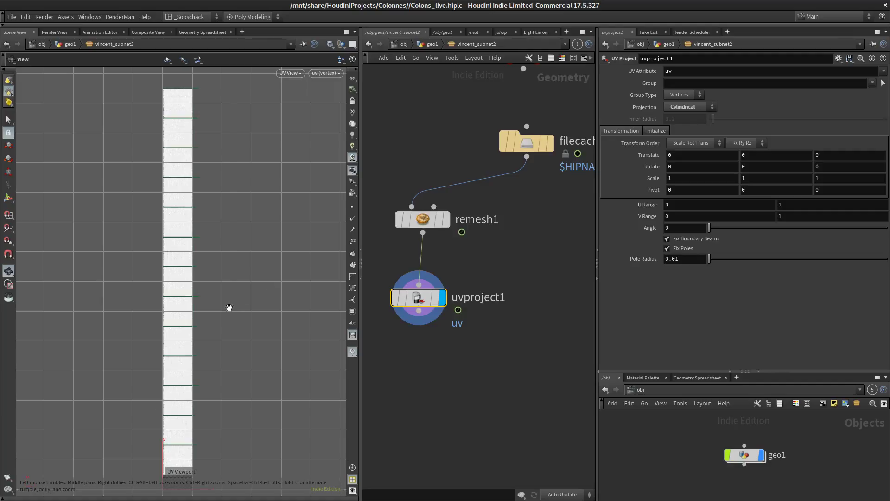
{"action": "scroll", "coordinate": [163, 348], "scroll_direction": "up", "scroll_amount": 5}
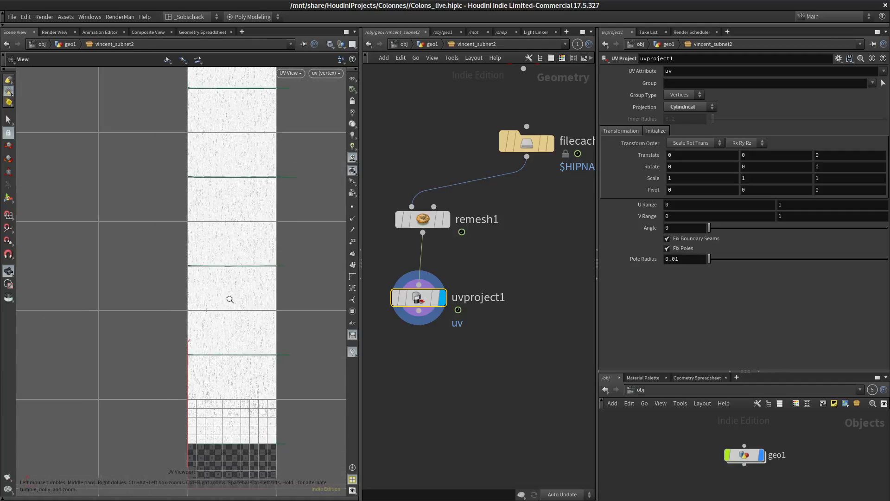
{"action": "scroll", "coordinate": [225, 342], "scroll_direction": "up", "scroll_amount": 3}
{"action": "scroll", "coordinate": [193, 348], "scroll_direction": "down", "scroll_amount": 5}
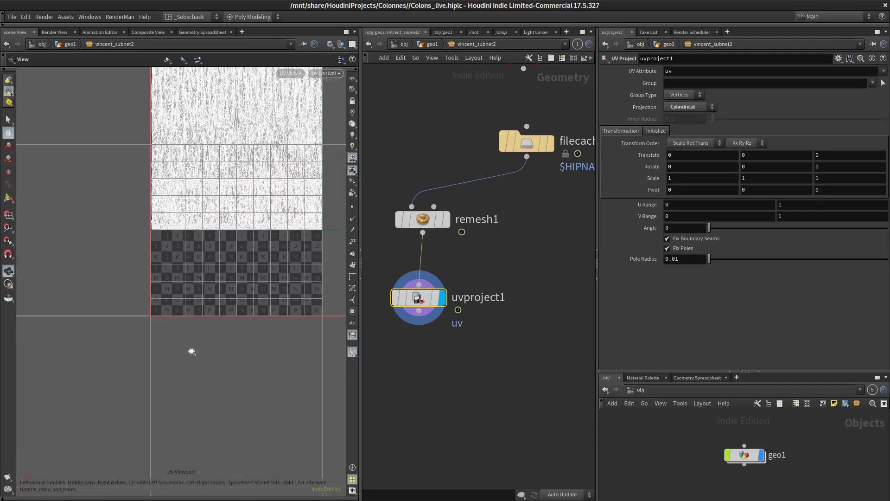
{"action": "scroll", "coordinate": [205, 341], "scroll_direction": "up", "scroll_amount": 1}
{"action": "right_click_drag", "start_coordinate": [205, 340], "coordinate": [232, 345]}
{"action": "scroll", "coordinate": [199, 382], "scroll_direction": "up", "scroll_amount": 3}
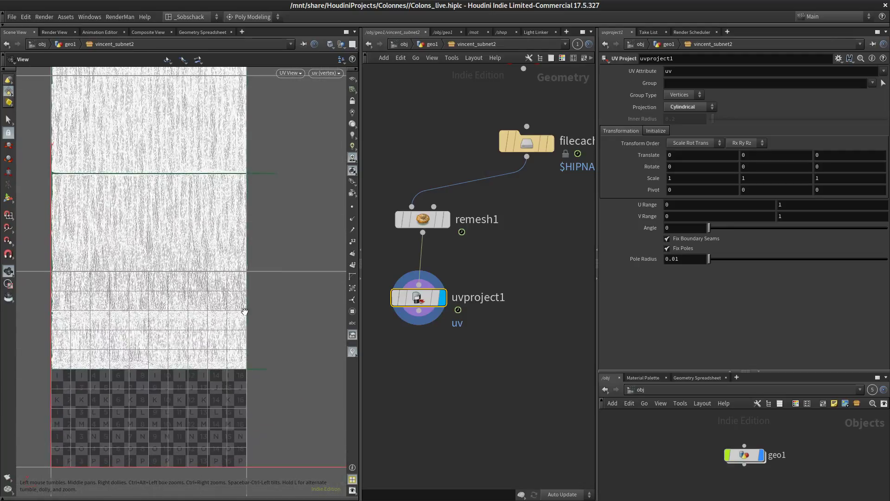
{"action": "middle_click_drag", "start_coordinate": [218, 399], "coordinate": [219, 343]}
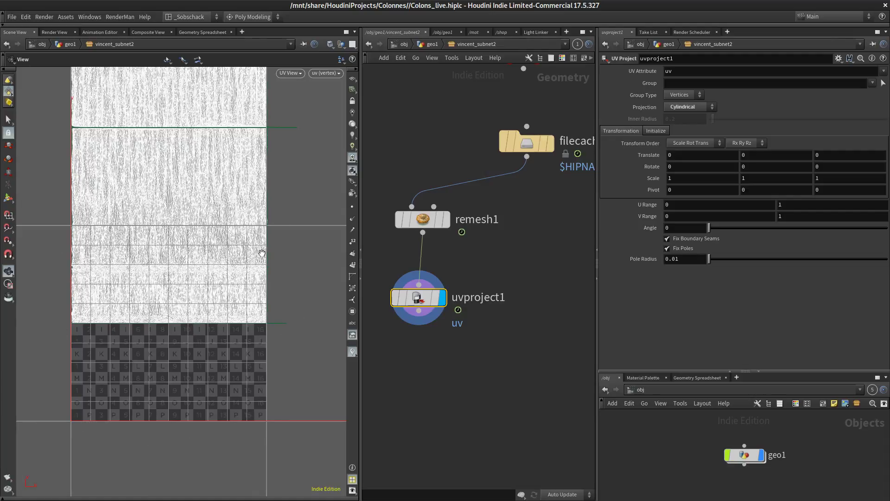
{"action": "scroll", "coordinate": [228, 253], "scroll_direction": "down", "scroll_amount": 10}
{"action": "middle_click_drag", "start_coordinate": [267, 191], "coordinate": [163, 337]}
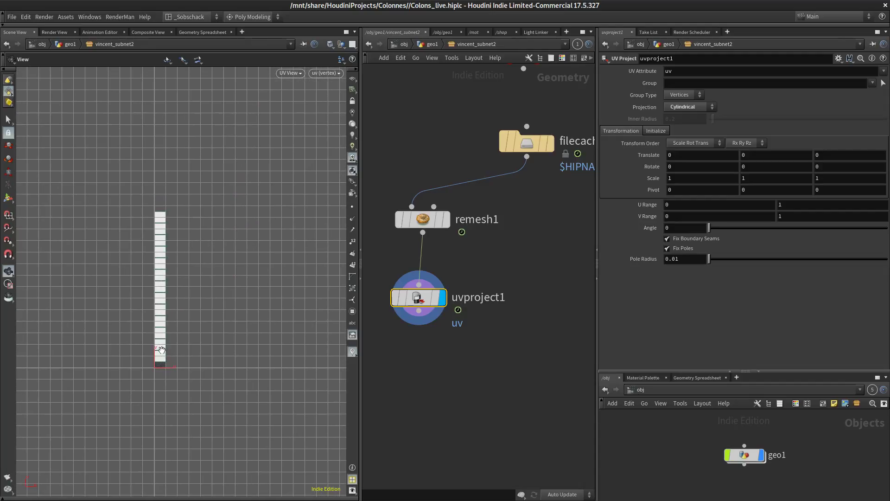
{"action": "scroll", "coordinate": [170, 305], "scroll_direction": "up", "scroll_amount": 3}
{"action": "right_click_drag", "start_coordinate": [170, 305], "coordinate": [197, 385]}
{"action": "right_click_drag", "start_coordinate": [200, 259], "coordinate": [199, 274]}
{"action": "middle_click_drag", "start_coordinate": [197, 216], "coordinate": [184, 275]}
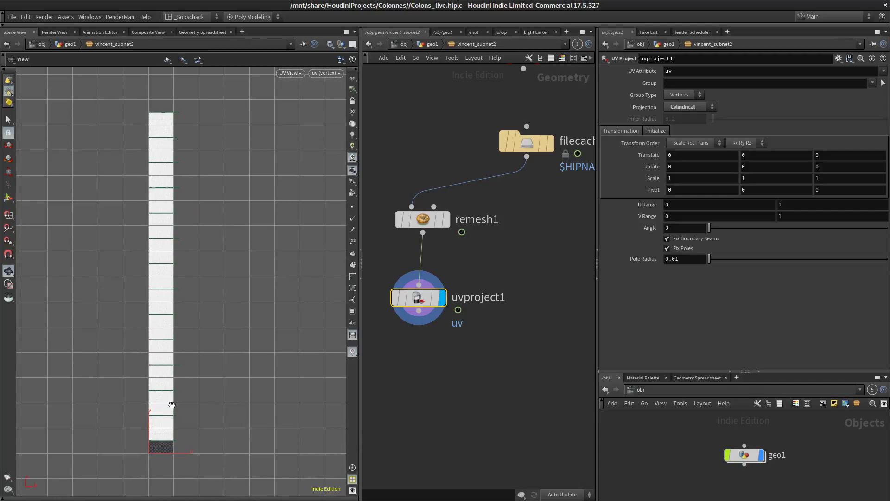
{"action": "middle_click_drag", "start_coordinate": [479, 346], "coordinate": [494, 289]}
{"action": "scroll", "coordinate": [495, 289], "scroll_direction": "down", "scroll_amount": 1}
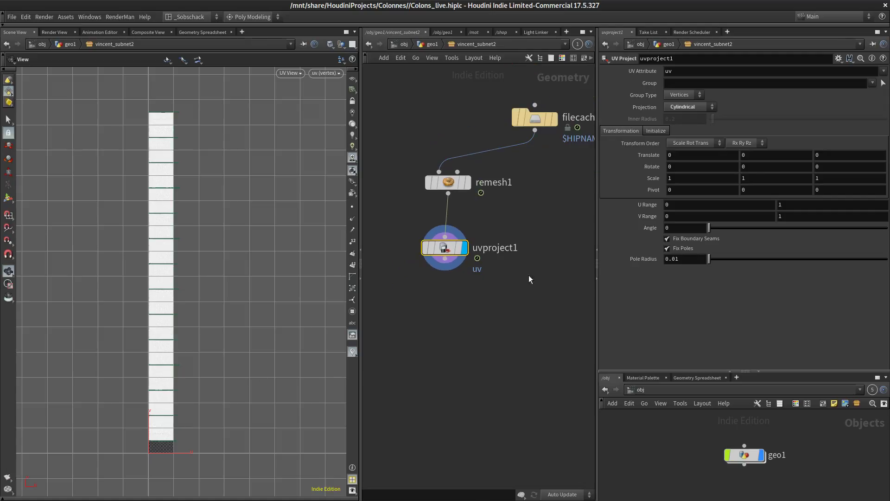
Add a UV Layout node wired after uvproject1 and display it
{"action": "middle_click_drag", "start_coordinate": [543, 308], "coordinate": [499, 316]}
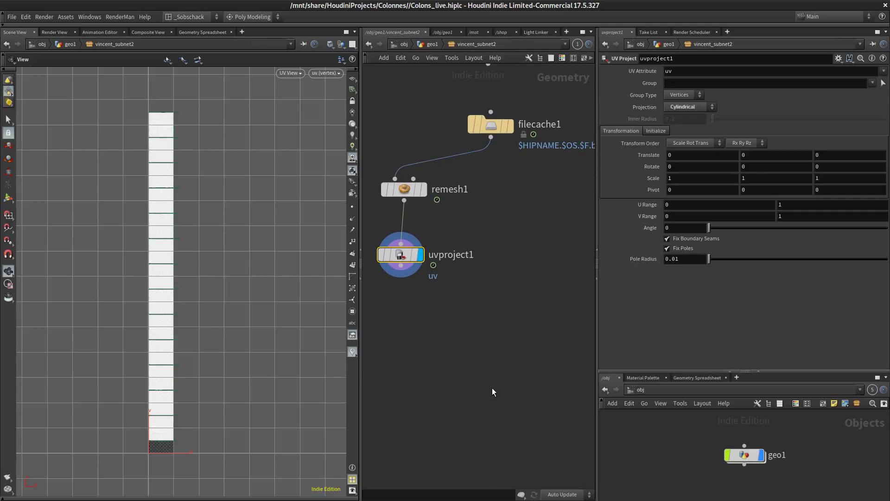
{"action": "left_click", "coordinate": [449, 322]}
{"action": "key", "text": "Tab"}
{"action": "type", "text": "lay"}
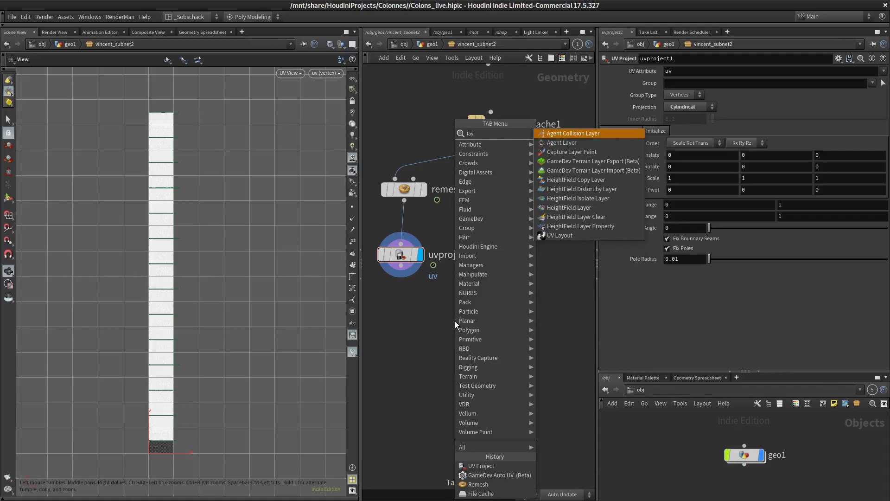
{"action": "type", "text": "out"}
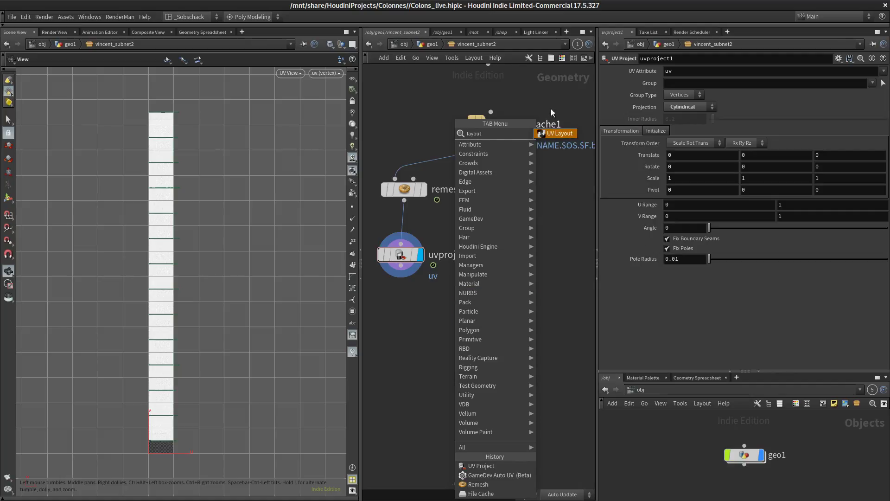
{"action": "left_click", "coordinate": [558, 134]}
{"action": "left_click", "coordinate": [404, 307]}
{"action": "left_click_drag", "start_coordinate": [396, 295], "coordinate": [406, 268]}
{"action": "left_click", "coordinate": [402, 267]}
{"action": "left_click_drag", "start_coordinate": [404, 307], "coordinate": [402, 313]}
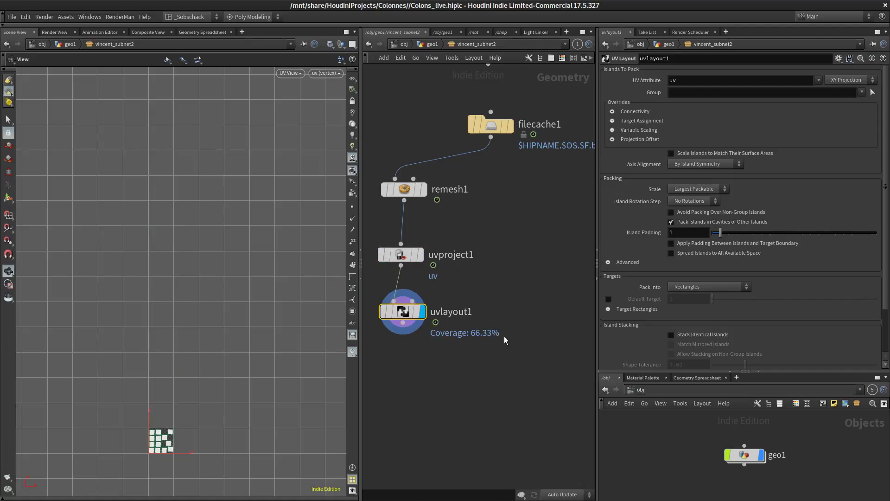
Examine how the column's UV islands are packed in the base UV tile, zooming in on the gaps between them
{"action": "scroll", "coordinate": [251, 300], "scroll_direction": "up", "scroll_amount": 5}
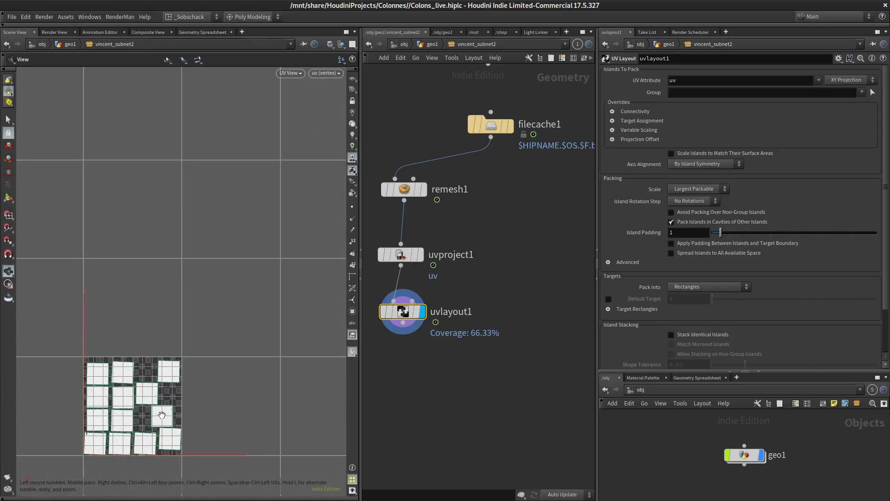
{"action": "scroll", "coordinate": [209, 299], "scroll_direction": "up", "scroll_amount": 10}
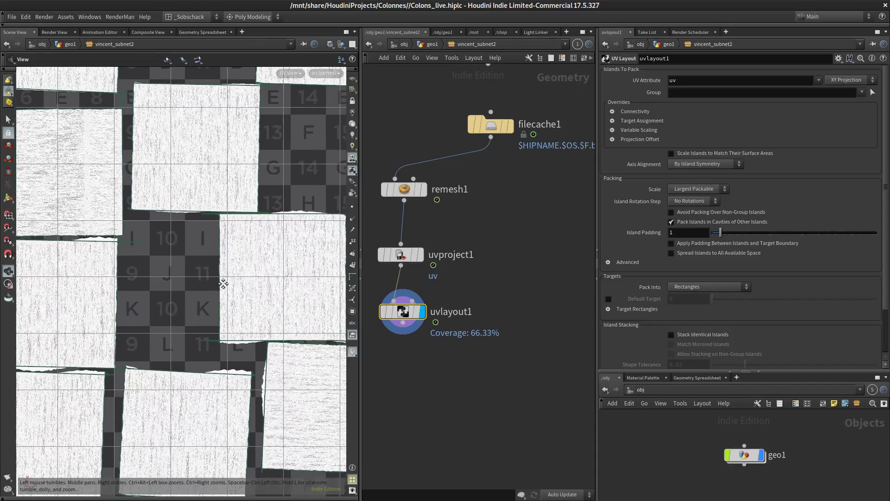
{"action": "middle_click_drag", "start_coordinate": [225, 282], "coordinate": [174, 301]}
{"action": "right_click_drag", "start_coordinate": [247, 275], "coordinate": [246, 253]}
{"action": "middle_click_drag", "start_coordinate": [244, 296], "coordinate": [262, 278]}
{"action": "middle_click_drag", "start_coordinate": [195, 310], "coordinate": [244, 295]}
{"action": "right_click_drag", "start_coordinate": [228, 299], "coordinate": [226, 327]}
{"action": "middle_click_drag", "start_coordinate": [227, 327], "coordinate": [249, 330]}
{"action": "right_click_drag", "start_coordinate": [180, 307], "coordinate": [160, 313]}
{"action": "middle_click_drag", "start_coordinate": [144, 345], "coordinate": [259, 327]}
{"action": "right_click_drag", "start_coordinate": [263, 297], "coordinate": [263, 329]}
{"action": "middle_click_drag", "start_coordinate": [263, 329], "coordinate": [176, 378]}
{"action": "right_click_drag", "start_coordinate": [225, 342], "coordinate": [225, 332]}
{"action": "middle_click_drag", "start_coordinate": [225, 332], "coordinate": [244, 333]}
{"action": "mouse_move", "coordinate": [403, 319]}
{"action": "left_mouse_down"}
{"action": "mouse_move", "coordinate": [410, 328]}
{"action": "mouse_move", "coordinate": [404, 319]}
{"action": "left_mouse_up"}
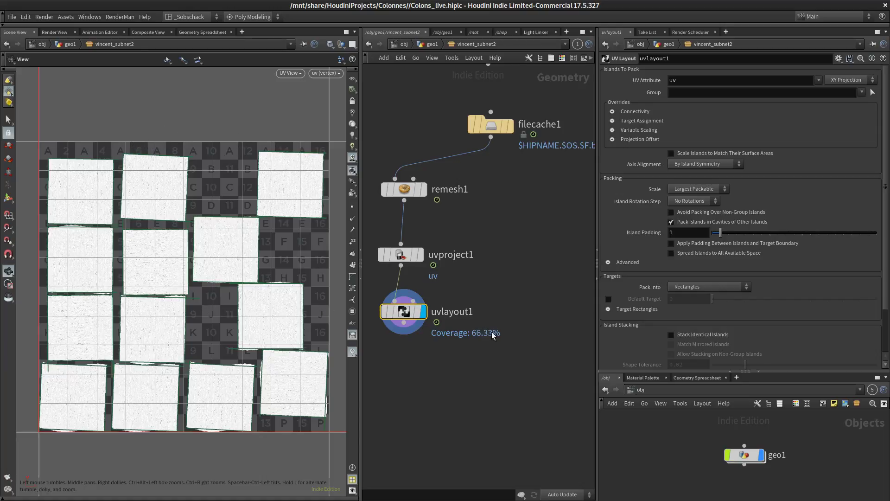
Inspect uvproject1's projection parameters and its group type options
{"action": "scroll", "coordinate": [508, 275], "scroll_direction": "down", "scroll_amount": 3}
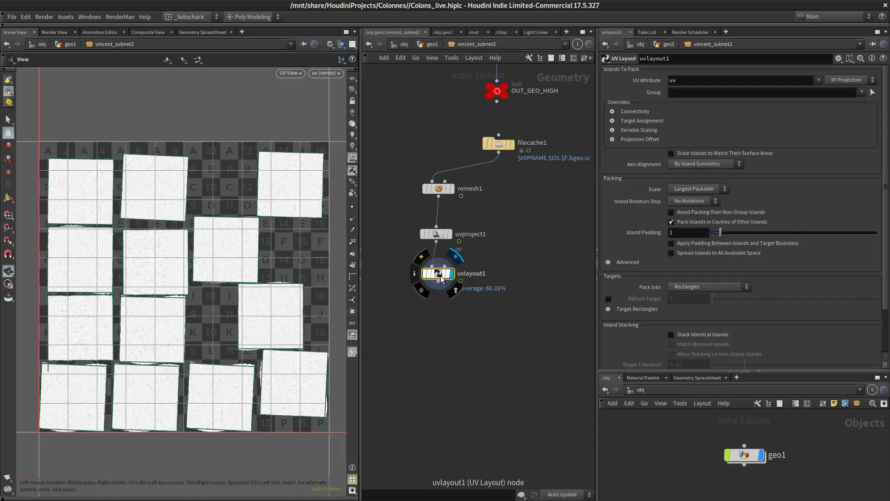
{"action": "scroll", "coordinate": [439, 273], "scroll_direction": "up", "scroll_amount": 2}
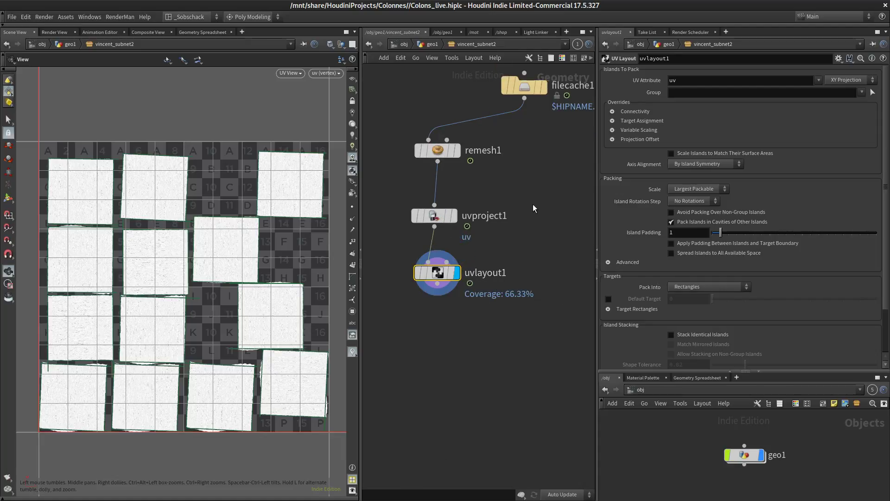
{"action": "middle_click_drag", "start_coordinate": [533, 204], "coordinate": [515, 247]}
{"action": "left_click", "coordinate": [416, 258]}
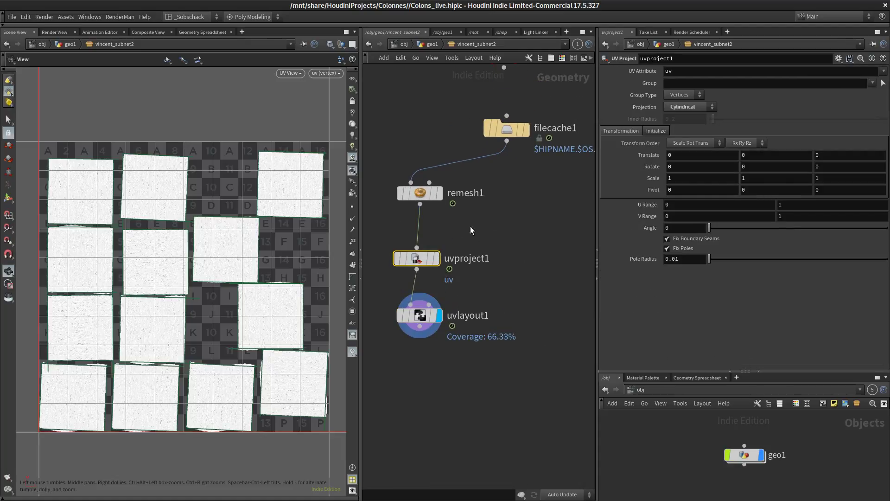
{"action": "left_click", "coordinate": [680, 98]}
{"action": "left_click", "coordinate": [681, 99]}
{"action": "left_click_drag", "start_coordinate": [422, 322], "coordinate": [422, 332]}
Try a GameDev Auto UV node wired to remesh1's output, view its UVs, and delete it
{"action": "middle_click_drag", "start_coordinate": [516, 294], "coordinate": [517, 264]}
{"action": "scroll", "coordinate": [517, 263], "scroll_direction": "down", "scroll_amount": 2}
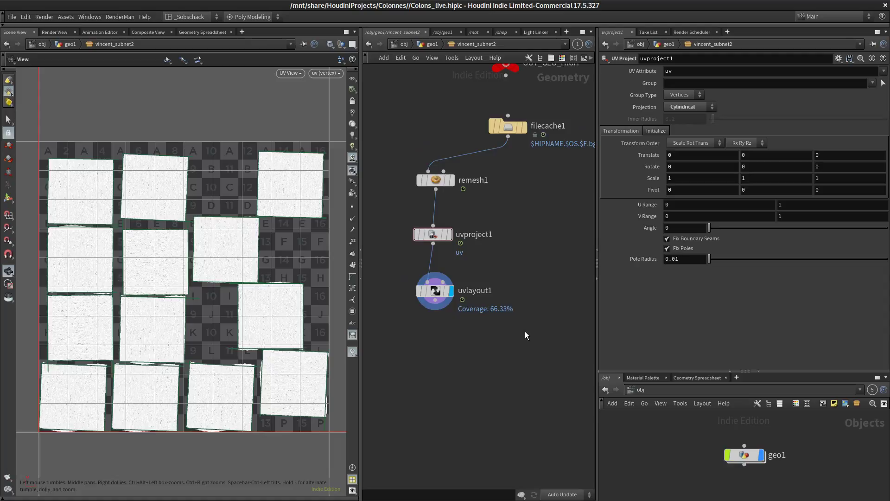
{"action": "key", "text": "Tab"}
{"action": "type", "text": "atu"}
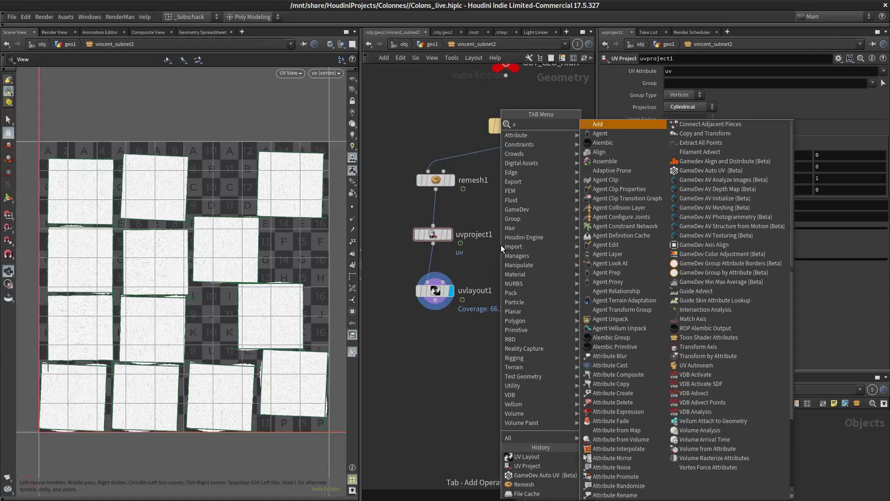
{"action": "key", "text": "BackSpace"}
{"action": "key", "text": "BackSpace"}
{"action": "key", "text": "BackSpace"}
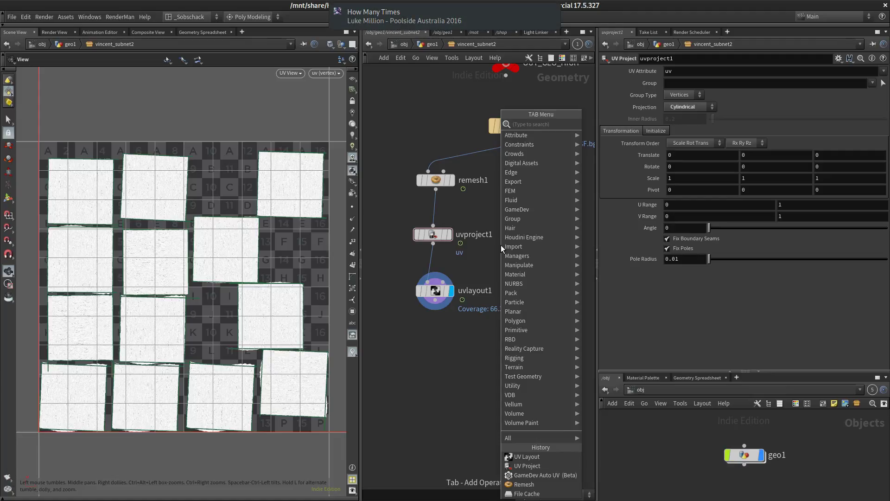
{"action": "type", "text": "auto"}
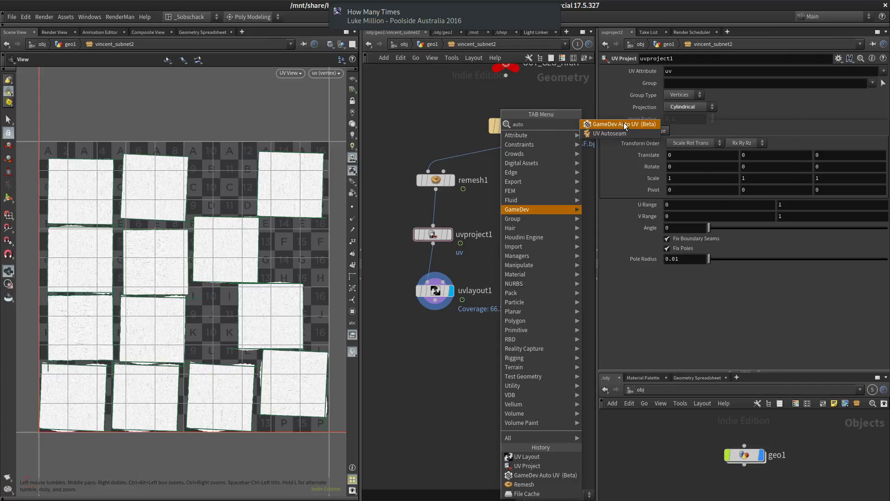
{"action": "left_click", "coordinate": [624, 125]}
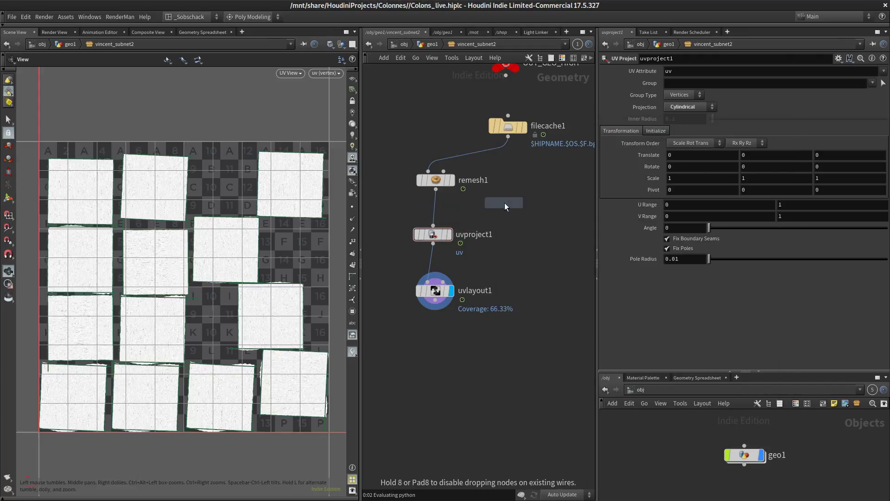
{"action": "left_click", "coordinate": [504, 211]}
{"action": "left_click_drag", "start_coordinate": [436, 187], "coordinate": [509, 201]}
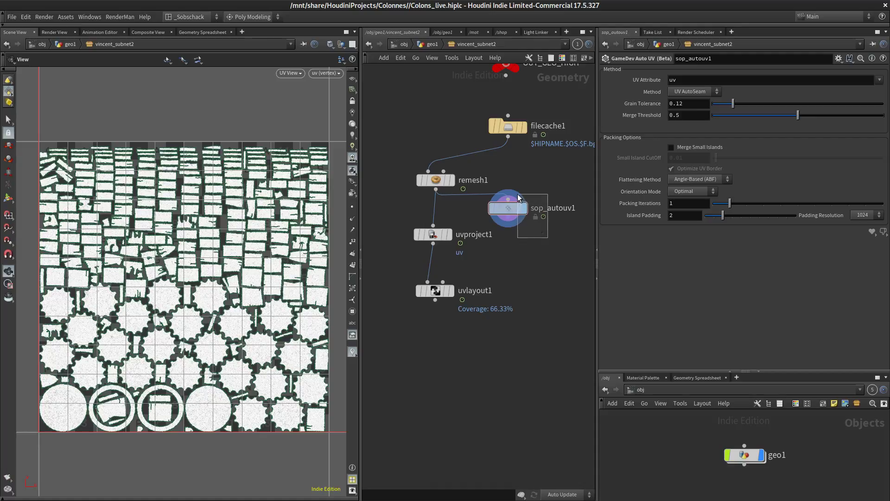
{"action": "key", "text": "Delete"}
Move remesh1 and uvproject1 apart to make room for a node between them
{"action": "left_click_drag", "start_coordinate": [434, 191], "coordinate": [423, 184]}
{"action": "left_click_drag", "start_coordinate": [428, 245], "coordinate": [420, 258]}
{"action": "key", "text": "Tab"}
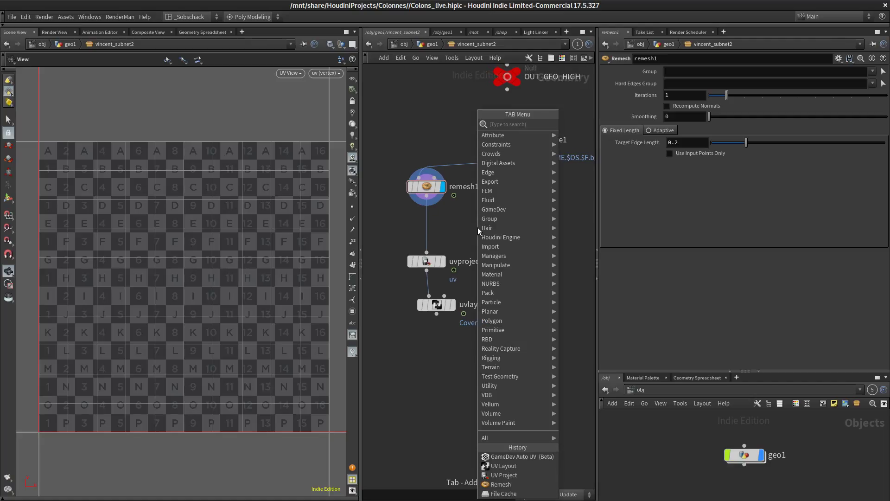
{"action": "type", "text": "s"}
{"action": "key", "text": "BackSpace"}
{"action": "type", "text": "fuse"}
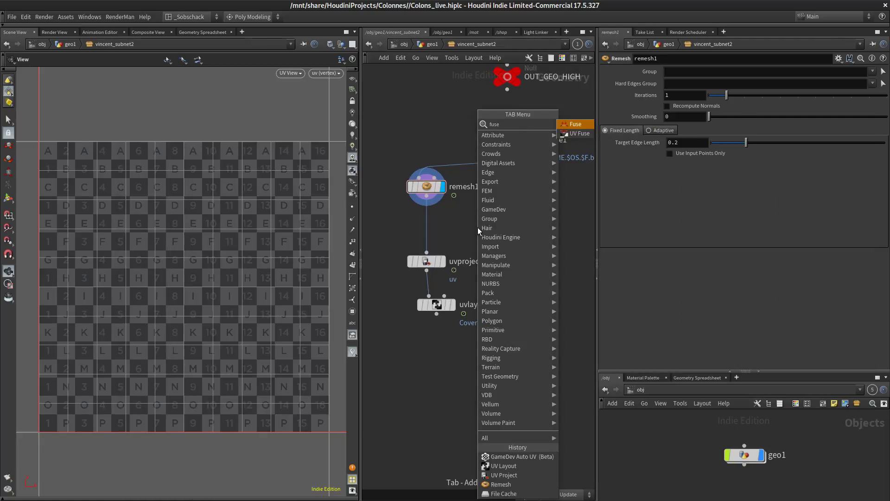
{"action": "key", "text": "Escape"}
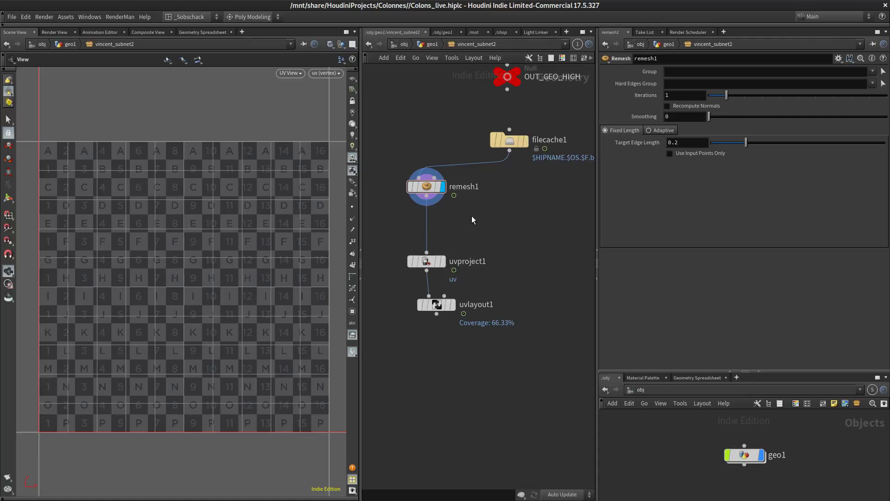
Insert a Fuse node into the connection between remesh1 and uvproject1
{"action": "key", "text": "Tab"}
{"action": "type", "text": "fuse"}
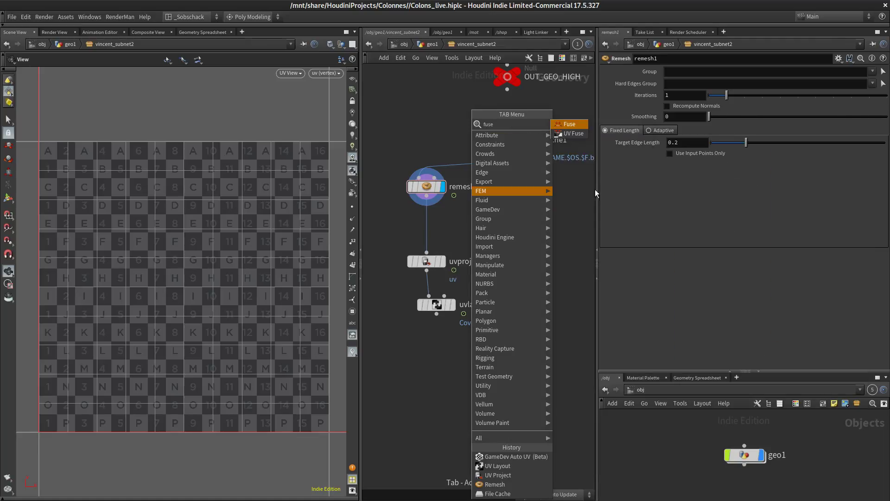
{"action": "key", "text": "Return"}
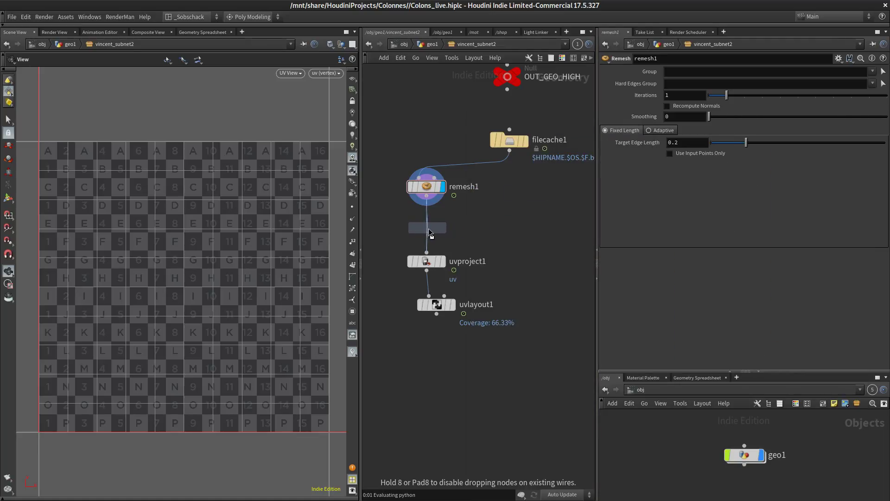
{"action": "left_click", "coordinate": [429, 229]}
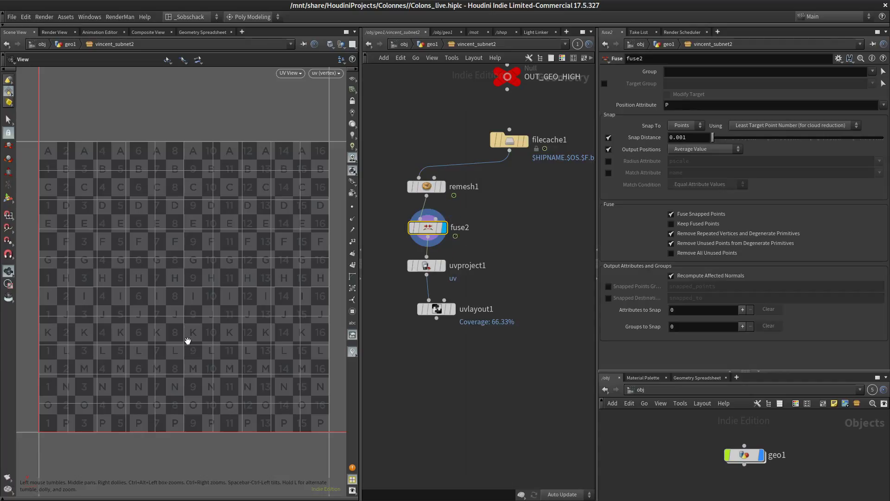
Display uvlayout1 in the UV view and line the node up beneath uvproject1
{"action": "left_click", "coordinate": [443, 266]}
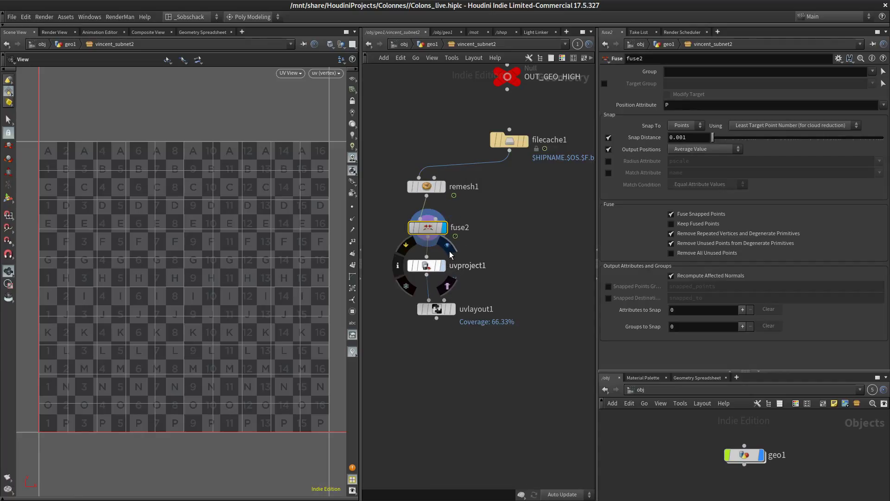
{"action": "scroll", "coordinate": [248, 344], "scroll_direction": "down", "scroll_amount": 5}
{"action": "scroll", "coordinate": [243, 324], "scroll_direction": "up", "scroll_amount": 4}
{"action": "mouse_move", "coordinate": [444, 317]}
{"action": "left_click_drag", "start_coordinate": [444, 316], "coordinate": [435, 317]}
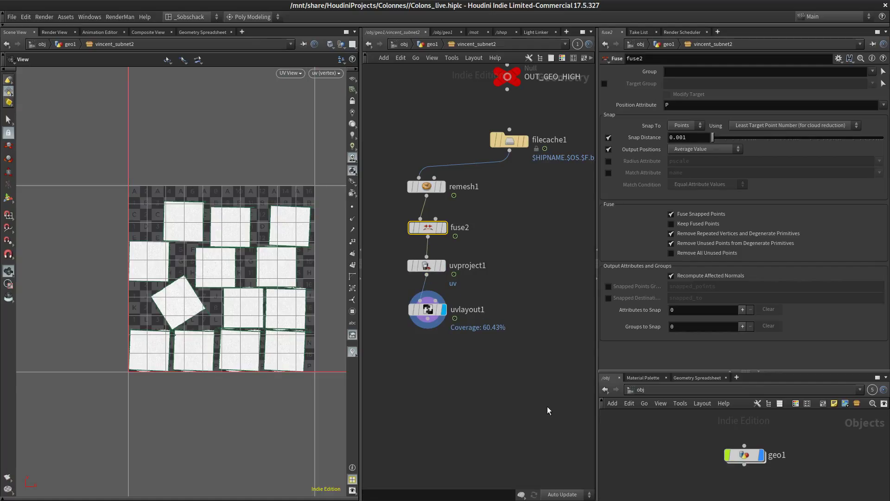
Add a UV Quick Shade node wired after uvlayout1 and display it in the perspective view
{"action": "middle_click_drag", "start_coordinate": [525, 312], "coordinate": [495, 274]}
{"action": "key", "text": "Tab"}
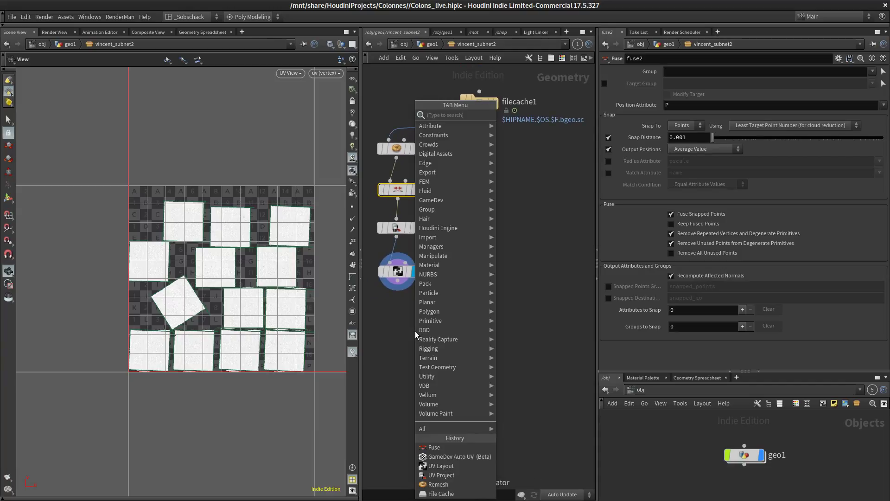
{"action": "type", "text": "quicl"}
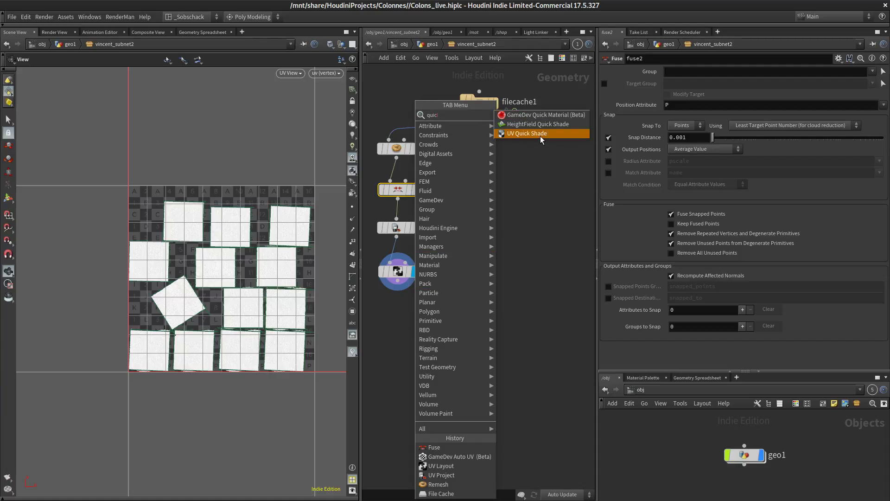
{"action": "left_click", "coordinate": [538, 134]}
{"action": "left_click", "coordinate": [426, 320]}
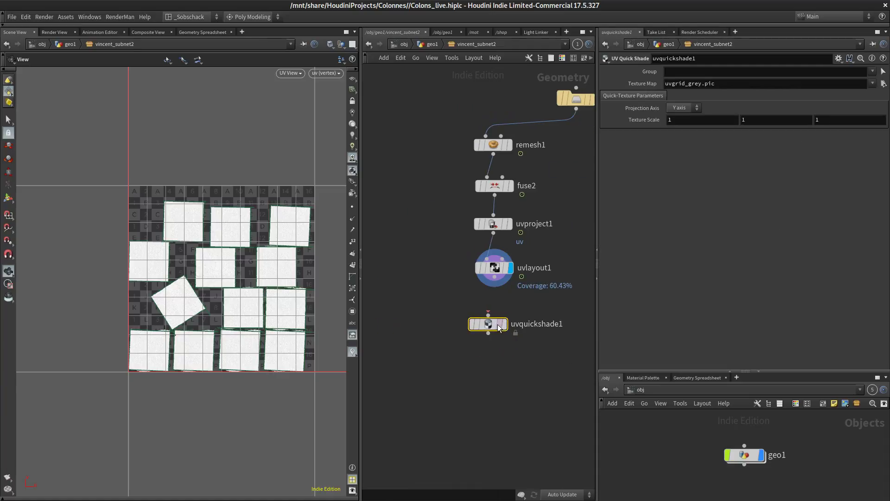
{"action": "left_click_drag", "start_coordinate": [509, 327], "coordinate": [460, 326]}
{"action": "key", "text": "space+1"}
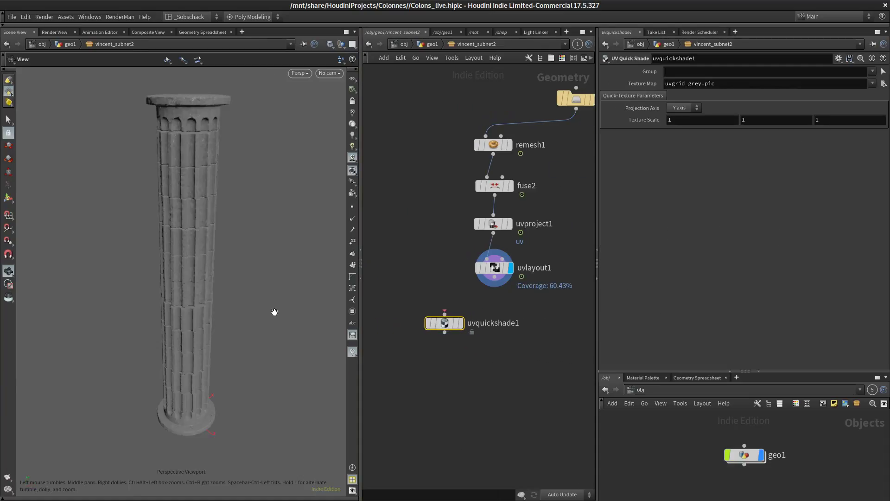
{"action": "scroll", "coordinate": [296, 274], "scroll_direction": "up", "scroll_amount": 2}
{"action": "left_click_drag", "start_coordinate": [445, 313], "coordinate": [510, 275]}
{"action": "left_click", "coordinate": [459, 323]}
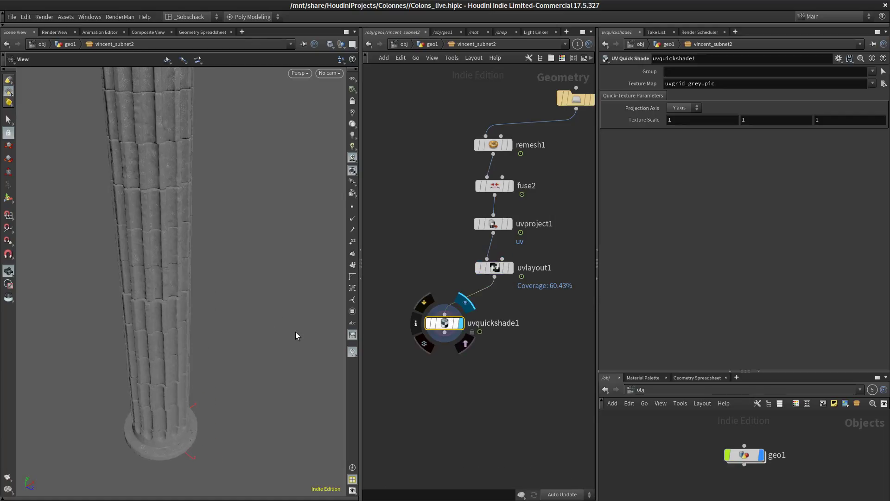
Inspect the grid texture along the whole column, and move uvquickshade1 aside from the main node chain
{"action": "left_click_drag", "start_coordinate": [246, 342], "coordinate": [246, 258]}
{"action": "right_click_drag", "start_coordinate": [246, 258], "coordinate": [239, 294]}
{"action": "left_click_drag", "start_coordinate": [238, 294], "coordinate": [273, 240]}
{"action": "middle_click_drag", "start_coordinate": [272, 241], "coordinate": [193, 253]}
{"action": "left_click_drag", "start_coordinate": [444, 324], "coordinate": [397, 317]}
Review the node chain from OUT_GEO_HIGH and filecache1 down through remesh1, fuse2 and uvproject1 to uvlayout1
{"action": "middle_click_drag", "start_coordinate": [570, 318], "coordinate": [504, 316]}
{"action": "scroll", "coordinate": [451, 319], "scroll_direction": "down", "scroll_amount": 2}
{"action": "scroll", "coordinate": [467, 332], "scroll_direction": "up", "scroll_amount": 2}
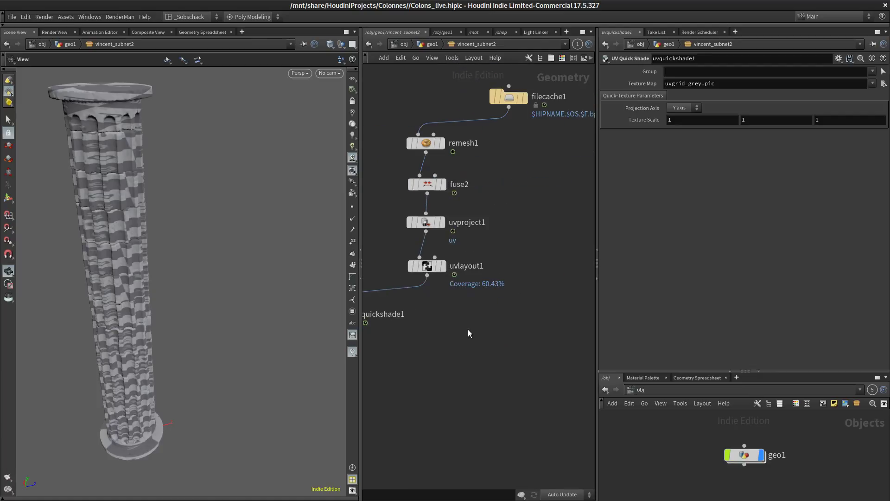
{"action": "middle_click_drag", "start_coordinate": [524, 255], "coordinate": [502, 343]}
{"action": "middle_click_drag", "start_coordinate": [505, 220], "coordinate": [536, 207]}
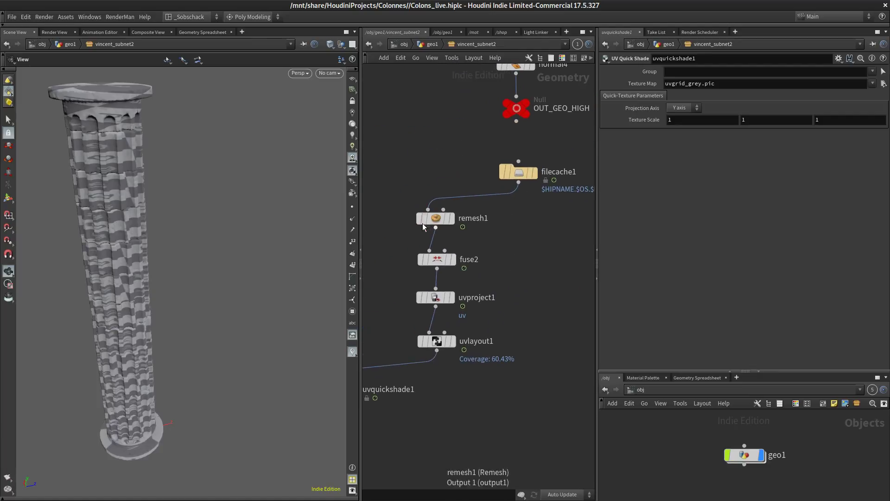
{"action": "mouse_move", "coordinate": [444, 219]}
{"action": "middle_click_drag", "start_coordinate": [412, 198], "coordinate": [406, 180]}
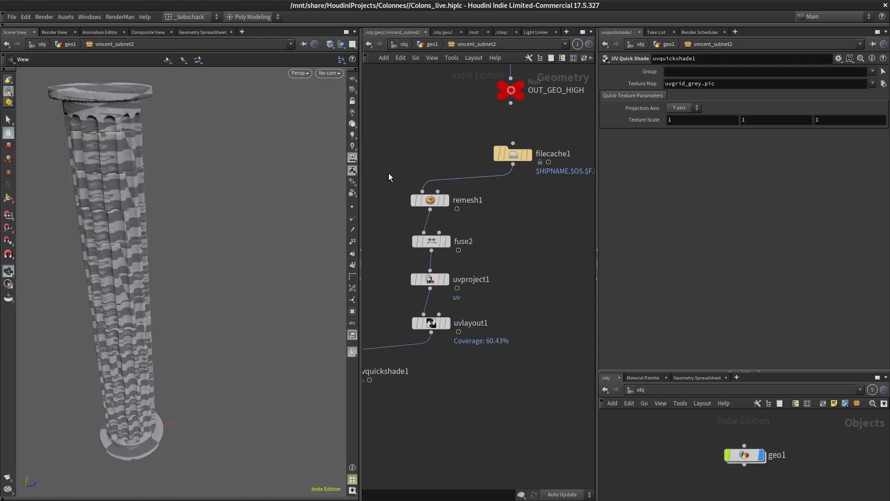
{"action": "left_click_drag", "start_coordinate": [454, 133], "coordinate": [429, 107]}
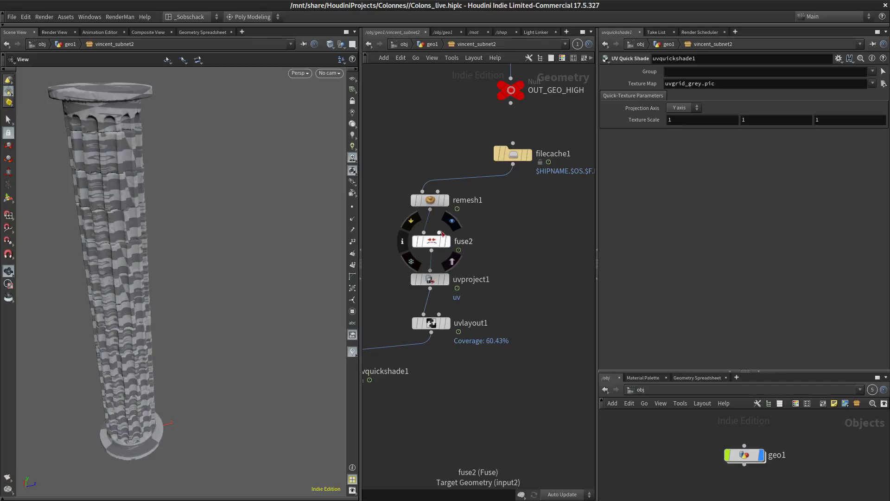
{"action": "mouse_move", "coordinate": [431, 327]}
{"action": "middle_click_drag", "start_coordinate": [431, 327], "coordinate": [448, 284]}
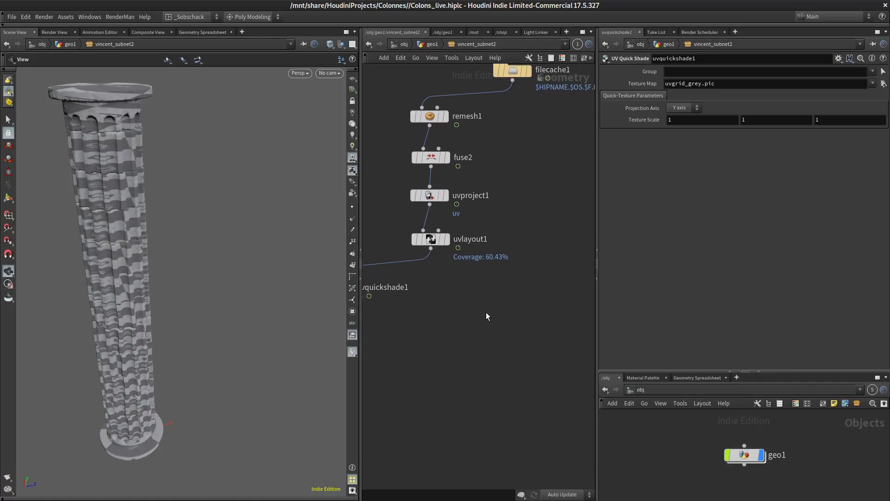
{"action": "key", "text": "Tab"}
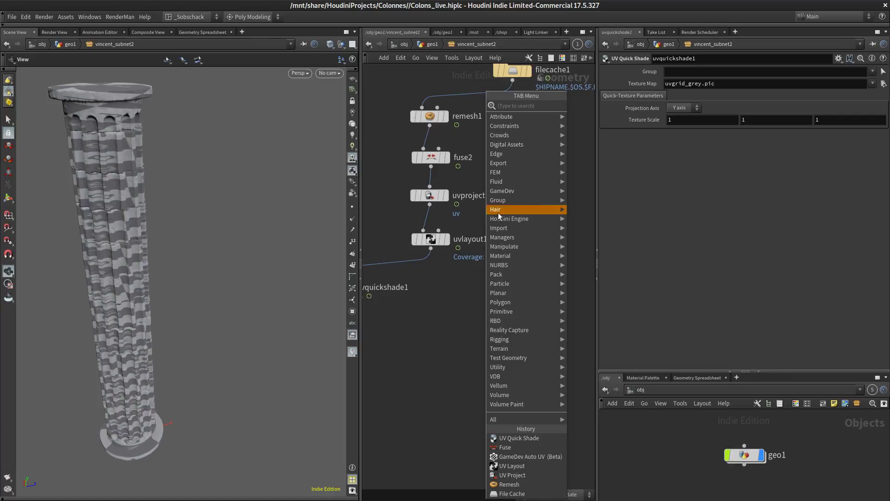
{"action": "key", "text": "Escape"}
{"action": "key", "text": "Tab"}
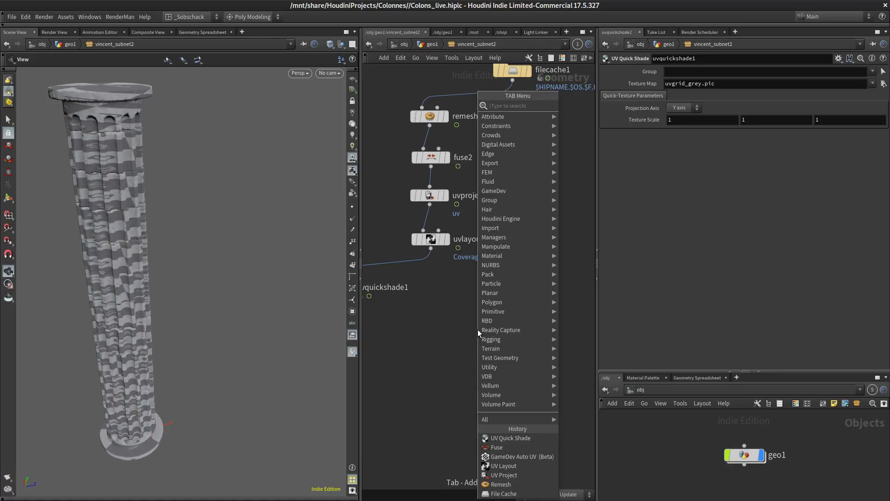
{"action": "type", "text": "smple"}
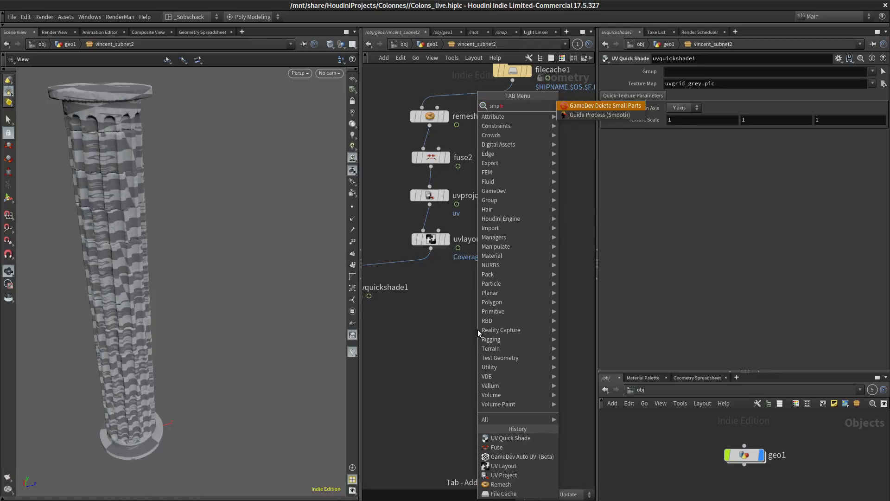
{"action": "key", "text": "Escape"}
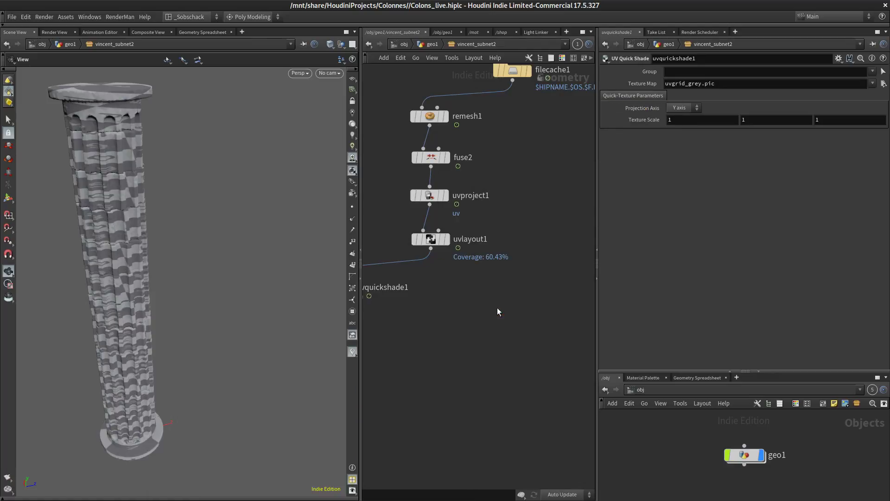
Add a GameDev Simple Baker node to the network below uvlayout1
{"action": "key", "text": "Tab"}
{"action": "type", "text": "simple"}
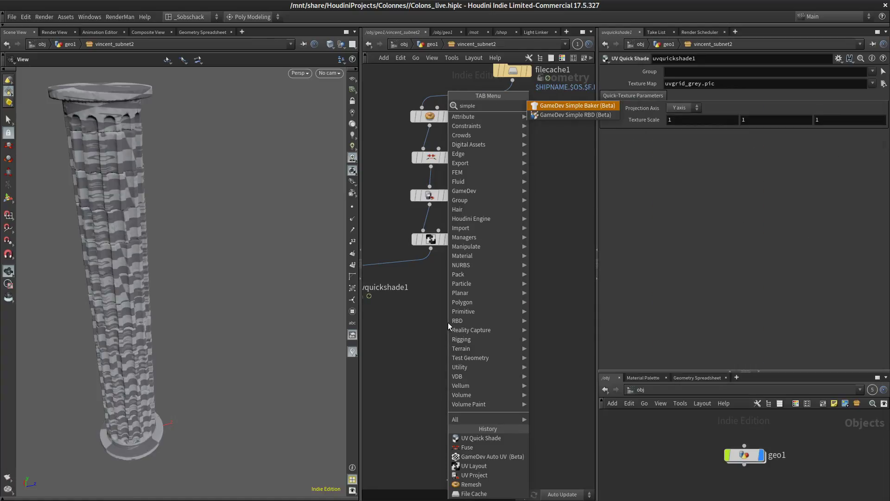
{"action": "left_click", "coordinate": [578, 106]}
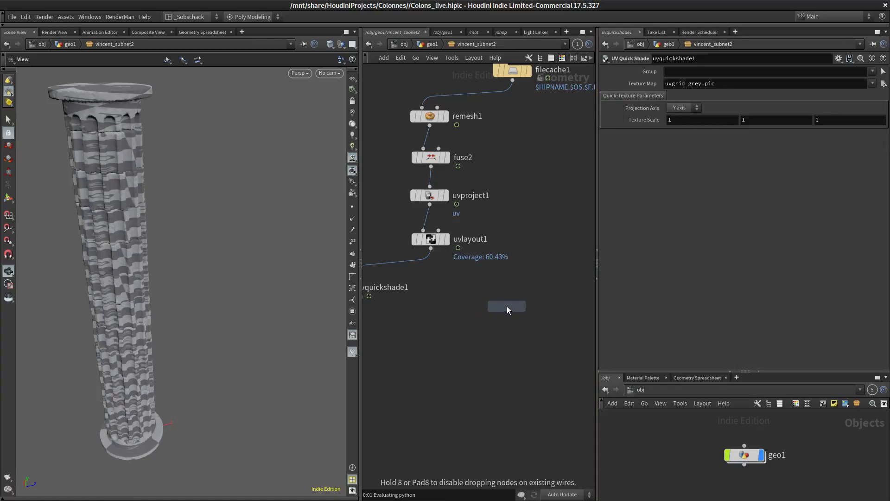
{"action": "left_click", "coordinate": [508, 306]}
{"action": "left_click_drag", "start_coordinate": [500, 328], "coordinate": [495, 339]}
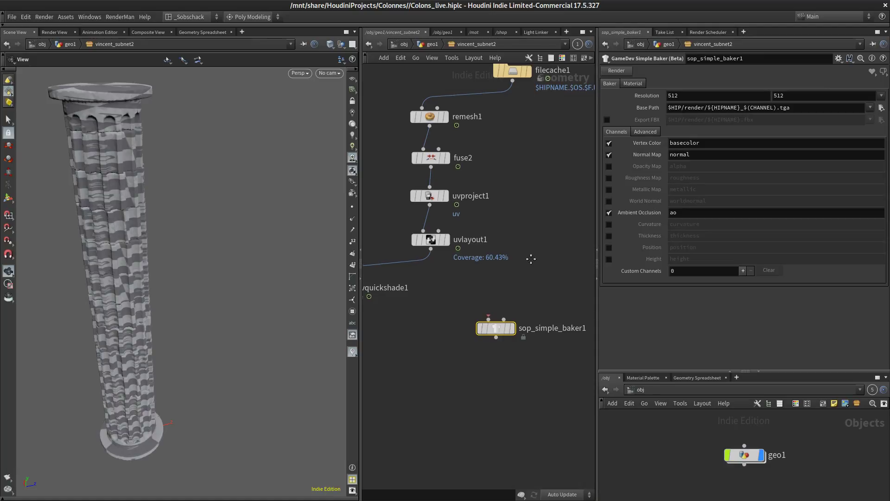
Wire uvlayout1 into the first input of sop_simple_baker1 and filecache1 into its second input
{"action": "middle_click_drag", "start_coordinate": [426, 272], "coordinate": [424, 261]}
{"action": "left_click_drag", "start_coordinate": [497, 318], "coordinate": [497, 316]}
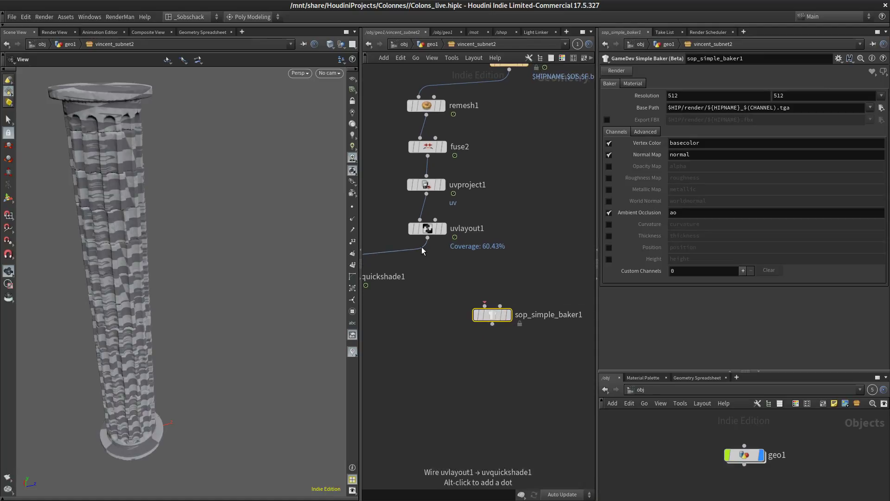
{"action": "left_click_drag", "start_coordinate": [428, 238], "coordinate": [490, 307]}
{"action": "left_click_drag", "start_coordinate": [509, 69], "coordinate": [506, 309]}
Add a Null node wired after sop_simple_baker1 and place it directly beneath the baker
{"action": "middle_click_drag", "start_coordinate": [495, 367], "coordinate": [497, 342]}
{"action": "key", "text": "Tab"}
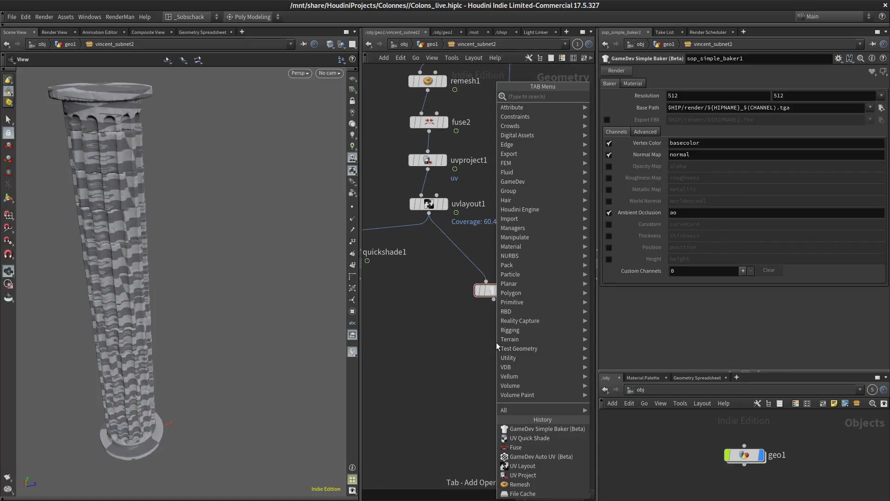
{"action": "type", "text": "null"}
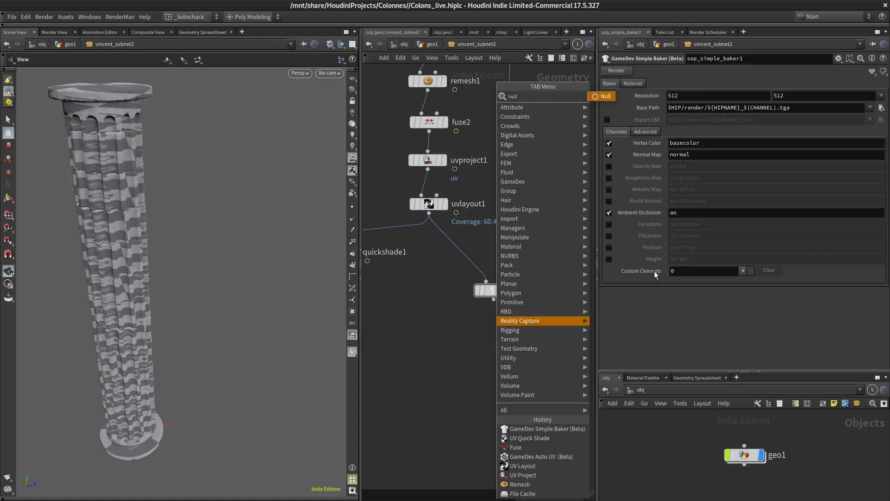
{"action": "left_click", "coordinate": [605, 98]}
{"action": "left_click", "coordinate": [494, 331]}
{"action": "left_click_drag", "start_coordinate": [495, 325], "coordinate": [497, 346]}
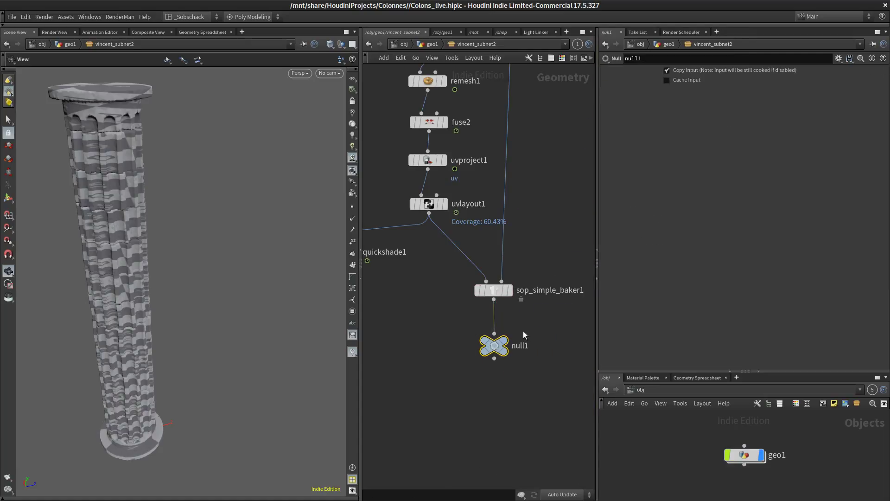
Enable Export FBX on sop_simple_baker1 and render the vertex color, normal and ambient occlusion maps at 512 by 512
{"action": "middle_click_drag", "start_coordinate": [513, 307], "coordinate": [478, 341]}
{"action": "left_click", "coordinate": [464, 327]}
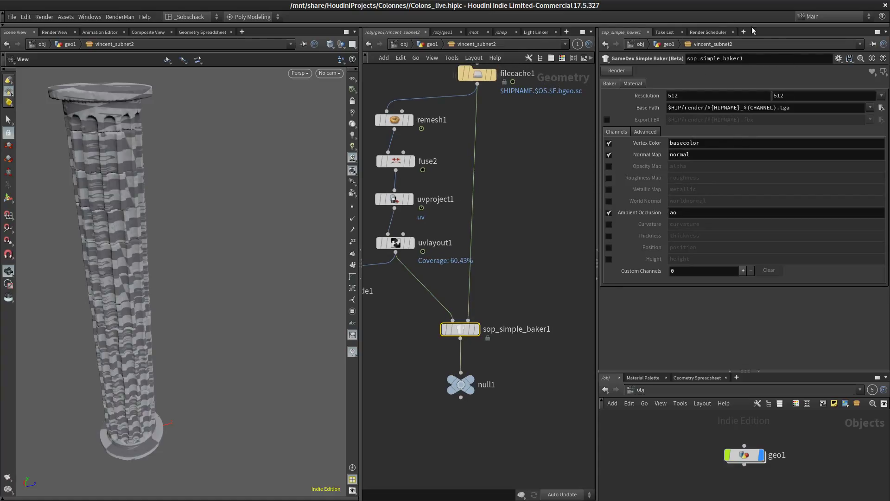
{"action": "left_click", "coordinate": [608, 120]}
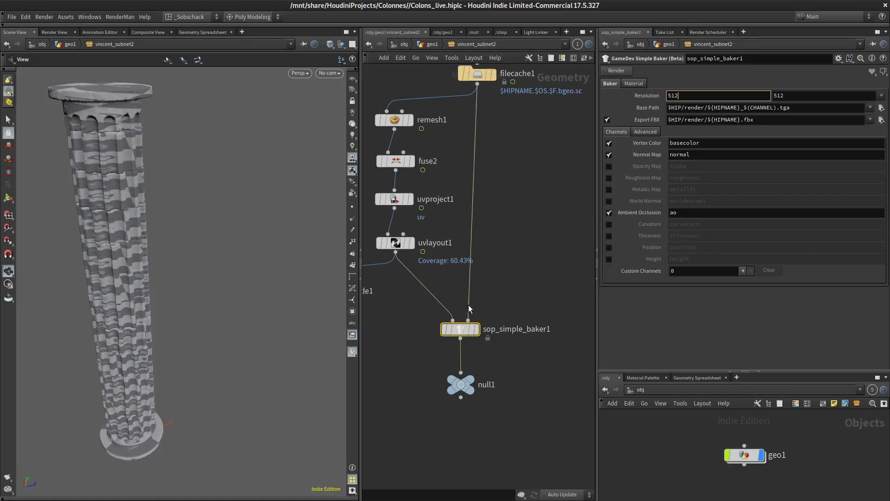
{"action": "left_click", "coordinate": [626, 72]}
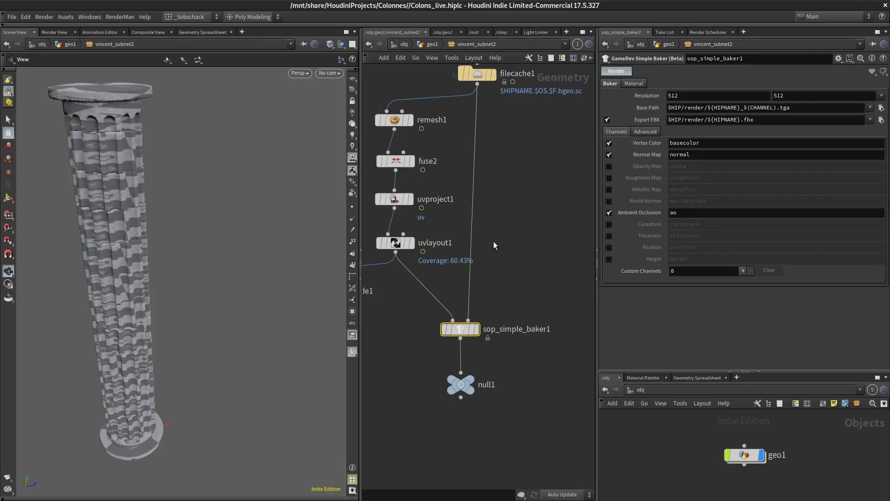
{"action": "left_click_drag", "start_coordinate": [709, 241], "coordinate": [382, 208]}
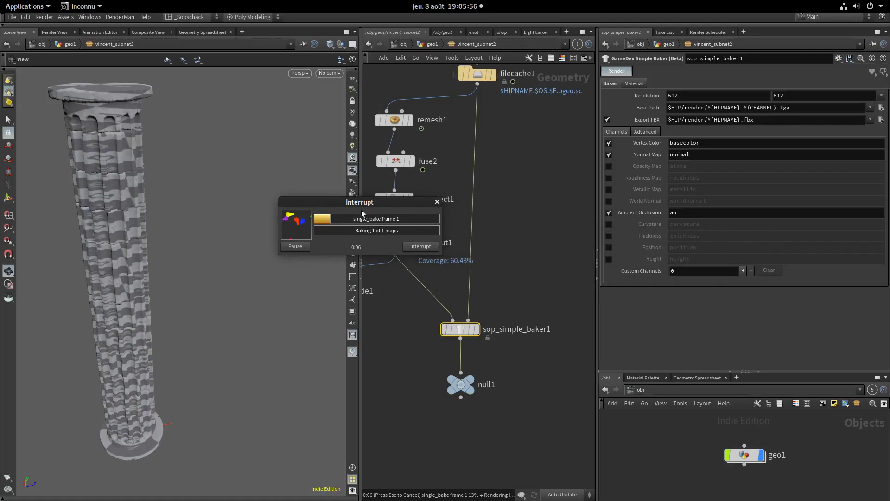
{"action": "left_click_drag", "start_coordinate": [358, 210], "coordinate": [321, 217]}
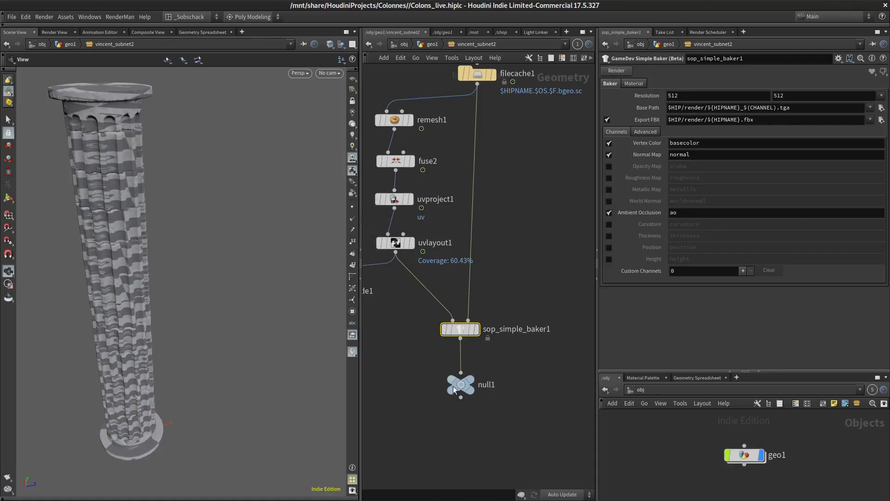
Display sop_simple_baker1 and then null1, and inspect the baked column from several angles and distances
{"action": "middle_click_drag", "start_coordinate": [505, 354], "coordinate": [516, 317]}
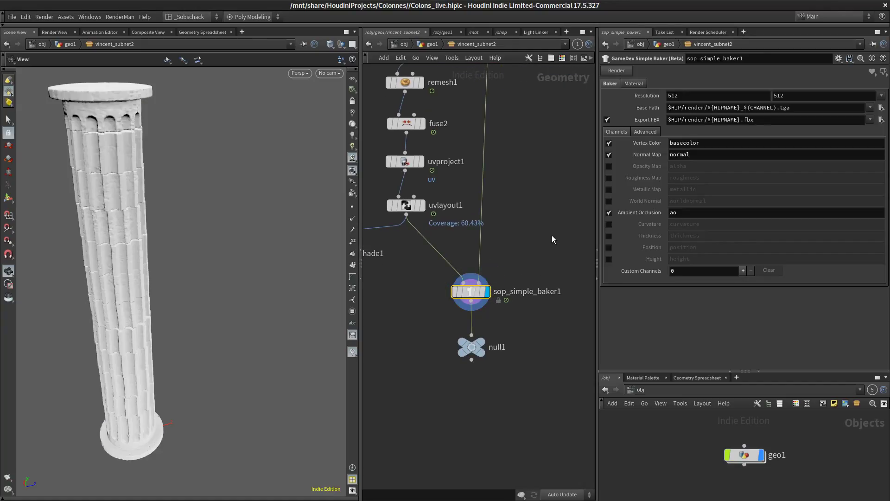
{"action": "left_click", "coordinate": [480, 342]}
{"action": "left_click_drag", "start_coordinate": [223, 282], "coordinate": [259, 238]}
{"action": "right_click_drag", "start_coordinate": [258, 239], "coordinate": [244, 137]}
{"action": "middle_click_drag", "start_coordinate": [244, 137], "coordinate": [247, 248]}
{"action": "right_click_drag", "start_coordinate": [246, 249], "coordinate": [244, 187]}
{"action": "left_click_drag", "start_coordinate": [243, 188], "coordinate": [248, 241]}
{"action": "right_click_drag", "start_coordinate": [248, 241], "coordinate": [228, 289]}
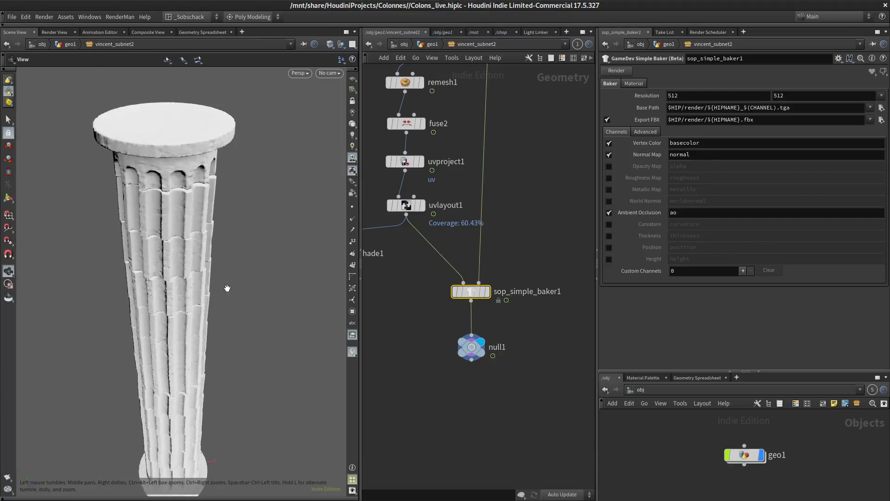
{"action": "left_click_drag", "start_coordinate": [227, 288], "coordinate": [255, 236]}
{"action": "right_click_drag", "start_coordinate": [255, 237], "coordinate": [251, 257]}
{"action": "middle_click_drag", "start_coordinate": [251, 256], "coordinate": [233, 226]}
{"action": "right_click_drag", "start_coordinate": [251, 234], "coordinate": [247, 245]}
{"action": "middle_click_drag", "start_coordinate": [248, 245], "coordinate": [254, 258]}
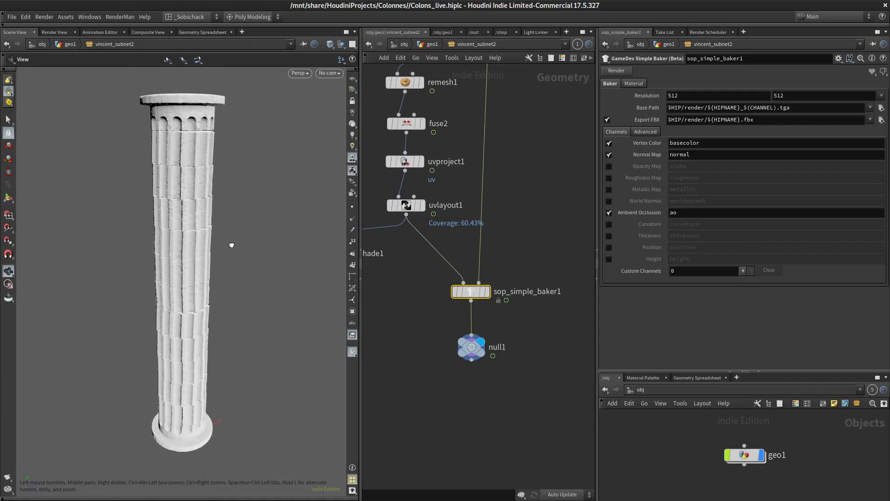
{"action": "mouse_move", "coordinate": [231, 244]}
{"action": "left_mouse_down"}
{"action": "mouse_move", "coordinate": [258, 248]}
{"action": "mouse_move", "coordinate": [252, 238]}
{"action": "mouse_move", "coordinate": [240, 249]}
{"action": "left_mouse_up"}
Display sop_simple_baker1 again and examine its column in the perspective view
{"action": "key", "text": "v"}
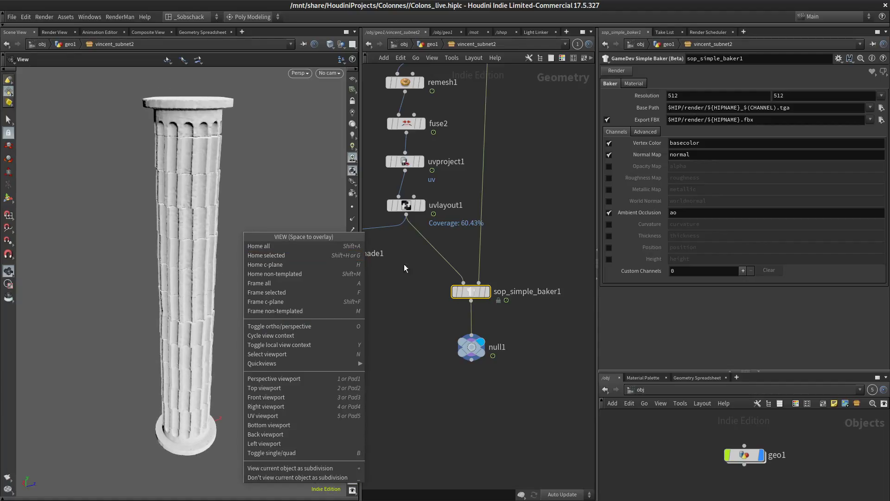
{"action": "mouse_move", "coordinate": [494, 276]}
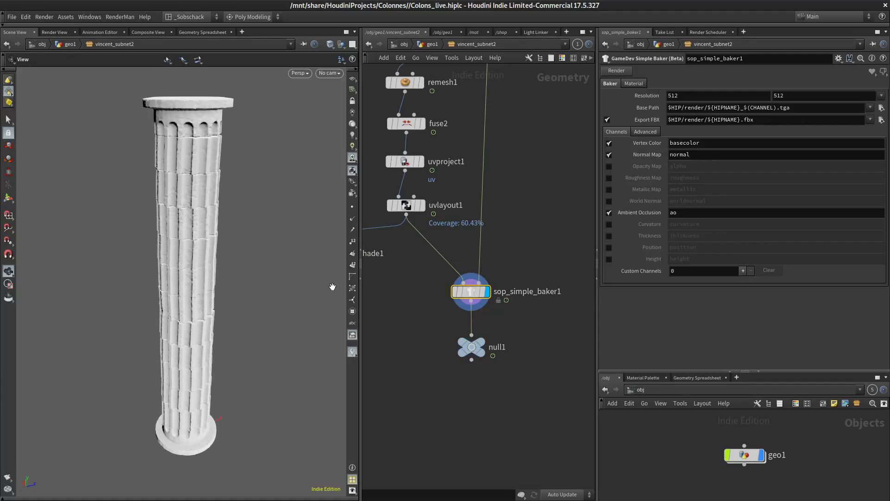
{"action": "left_click_drag", "start_coordinate": [293, 262], "coordinate": [264, 226]}
{"action": "right_click_drag", "start_coordinate": [264, 226], "coordinate": [261, 231]}
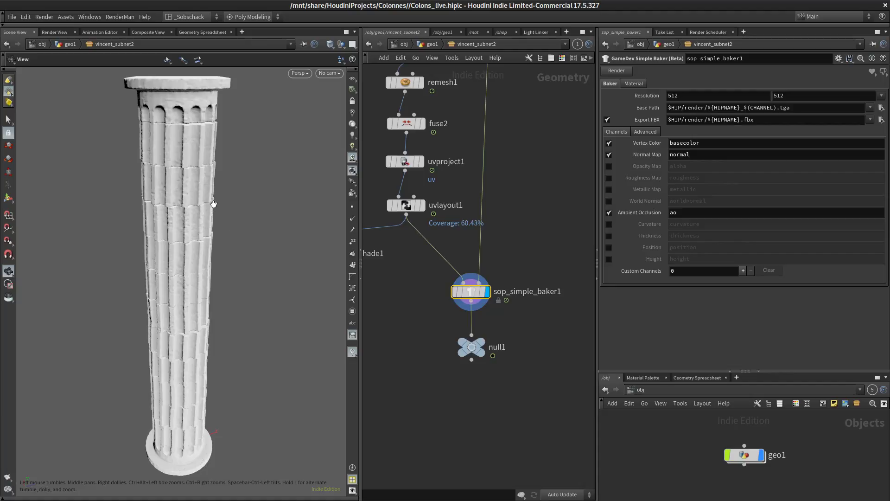
{"action": "left_click_drag", "start_coordinate": [248, 229], "coordinate": [302, 243]}
Switch to Blender and open the recent file Eevee.blend
{"action": "mouse_move", "coordinate": [2, 4]}
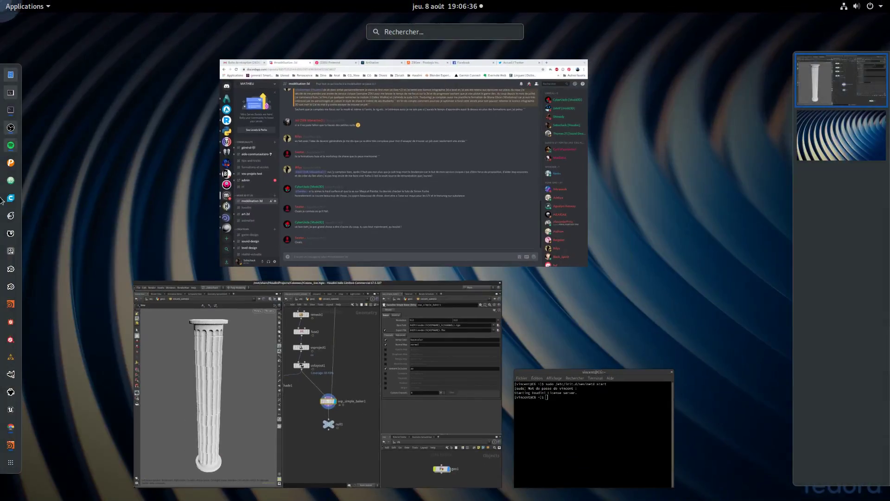
{"action": "left_click", "coordinate": [11, 288]}
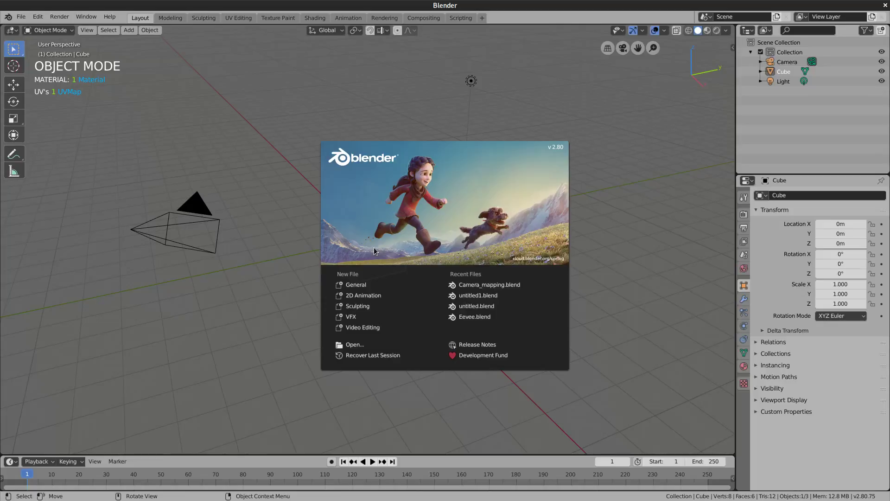
{"action": "left_click", "coordinate": [504, 318]}
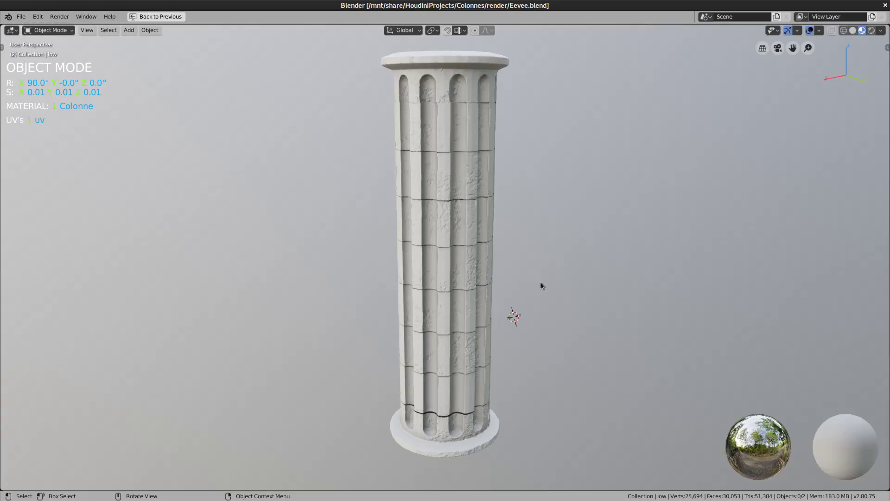
Examine the baked surface detail on the low-resolution column, up close and along its full height
{"action": "middle_click_drag", "start_coordinate": [552, 276], "coordinate": [518, 283]}
{"action": "scroll", "coordinate": [508, 273], "scroll_direction": "up", "scroll_amount": 1}
{"action": "scroll", "coordinate": [430, 241], "scroll_direction": "up", "scroll_amount": 4}
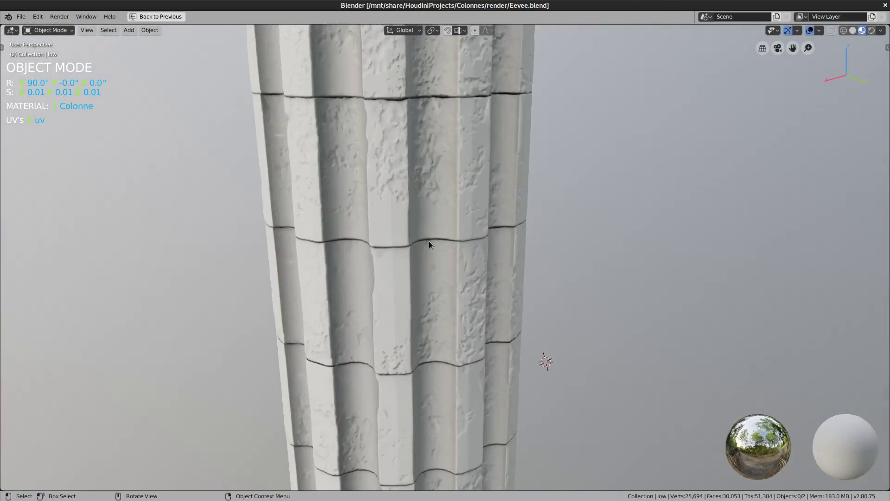
{"action": "scroll", "coordinate": [428, 240], "scroll_direction": "down", "scroll_amount": 5}
{"action": "scroll", "coordinate": [427, 240], "scroll_direction": "down", "scroll_amount": 2}
{"action": "middle_click_drag", "start_coordinate": [453, 250], "coordinate": [456, 328]}
{"action": "scroll", "coordinate": [448, 258], "scroll_direction": "up", "scroll_amount": 6}
{"action": "middle_click_drag", "start_coordinate": [449, 259], "coordinate": [397, 199]}
{"action": "scroll", "coordinate": [459, 269], "scroll_direction": "down", "scroll_amount": 5}
Switch back to Houdini and display null1
{"action": "key", "text": "alt+Tab"}
{"action": "key", "text": "alt+Tab"}
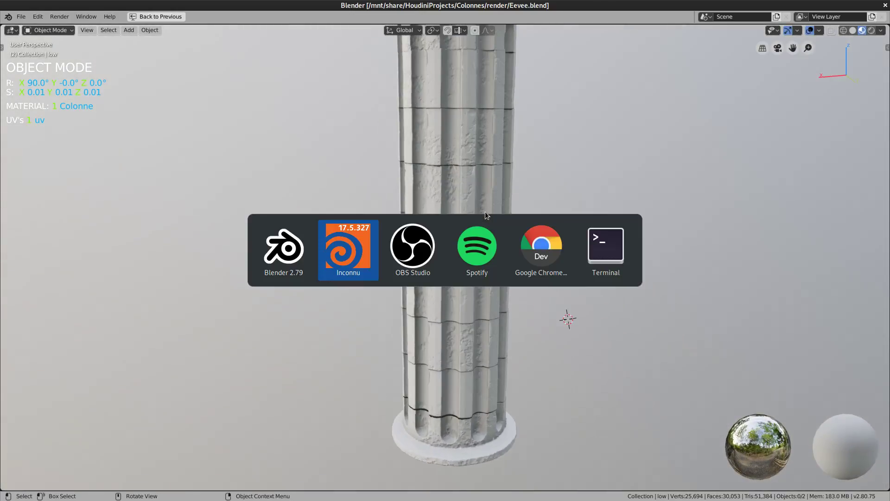
{"action": "key", "text": "alt+Tab"}
{"action": "key", "text": "alt+Tab"}
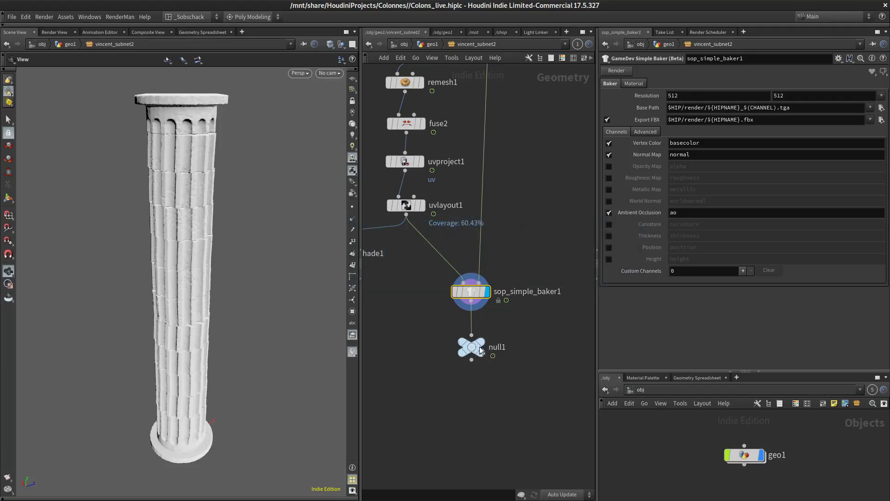
{"action": "left_click", "coordinate": [481, 347]}
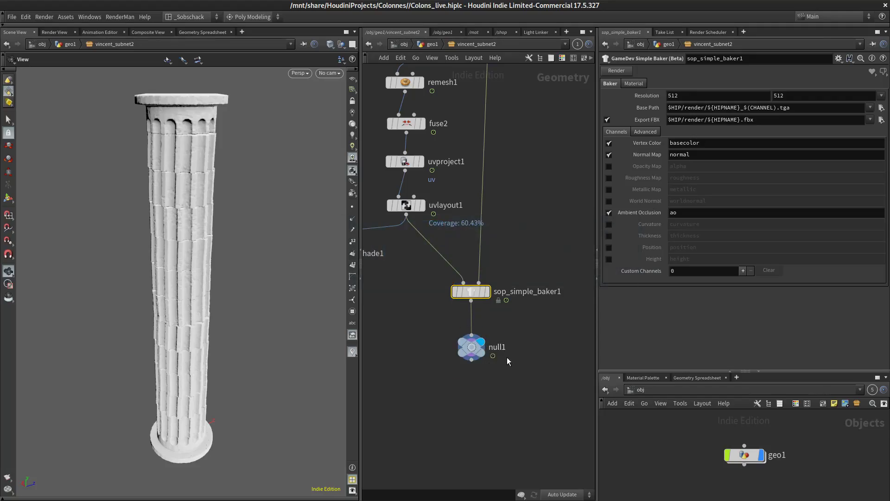
Change the lower network pane from obj to the out context and make that pane taller
{"action": "scroll", "coordinate": [510, 380], "scroll_direction": "down", "scroll_amount": 5}
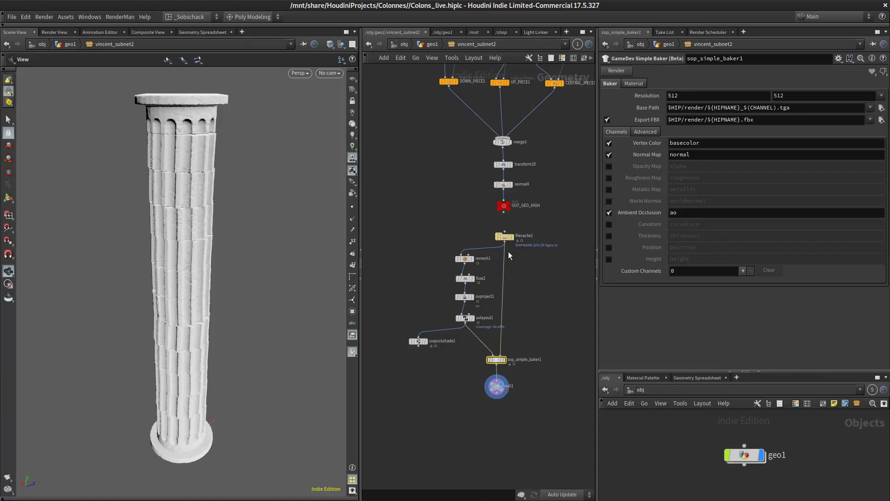
{"action": "scroll", "coordinate": [509, 255], "scroll_direction": "down", "scroll_amount": 3}
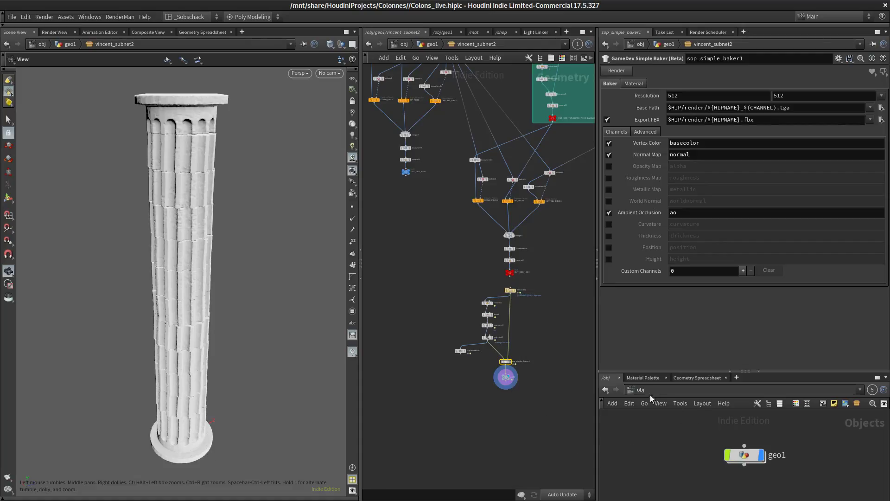
{"action": "left_click", "coordinate": [638, 391]}
{"action": "left_click", "coordinate": [660, 444]}
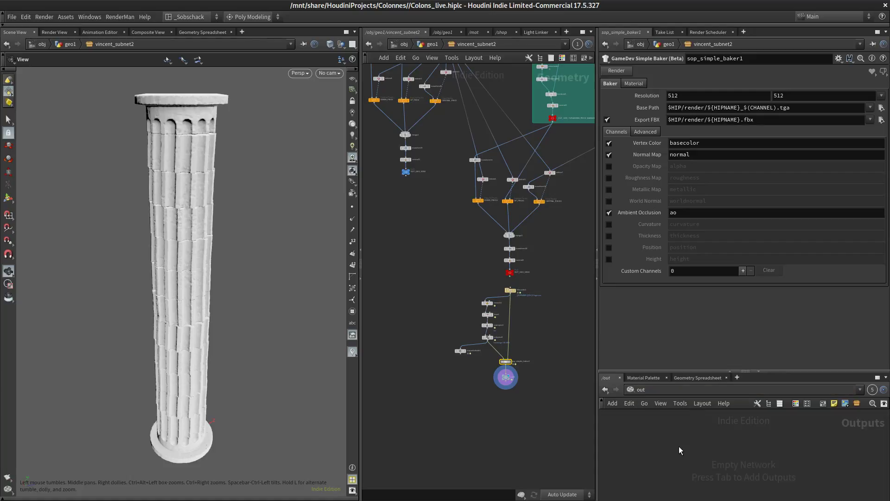
{"action": "left_click_drag", "start_coordinate": [746, 371], "coordinate": [746, 321]}
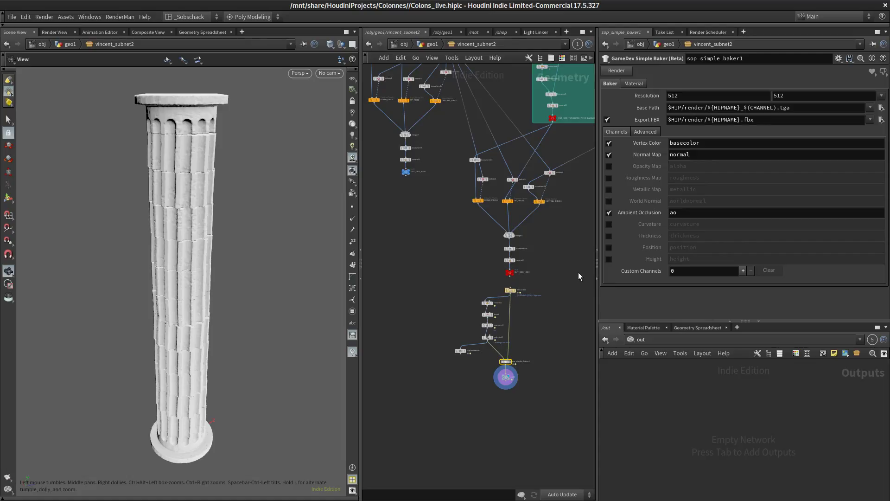
Review the baking part of the network and the baker's Export FBX and Base Path output settings
{"action": "middle_click_drag", "start_coordinate": [581, 278], "coordinate": [575, 315]}
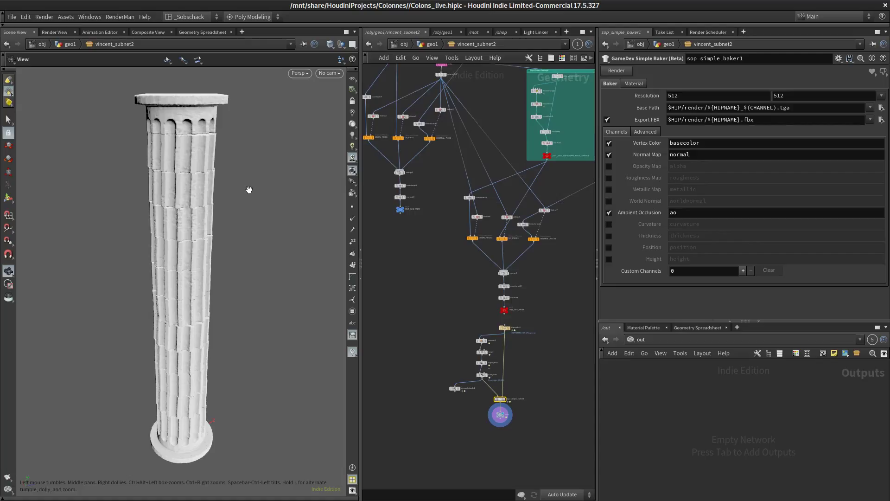
{"action": "left_click_drag", "start_coordinate": [252, 192], "coordinate": [252, 192]}
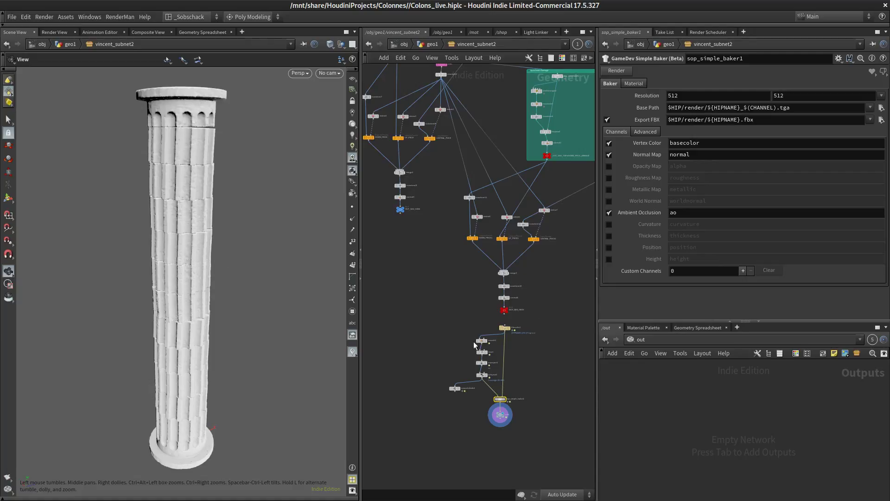
{"action": "scroll", "coordinate": [502, 429], "scroll_direction": "up", "scroll_amount": 3}
{"action": "scroll", "coordinate": [491, 368], "scroll_direction": "up", "scroll_amount": 3}
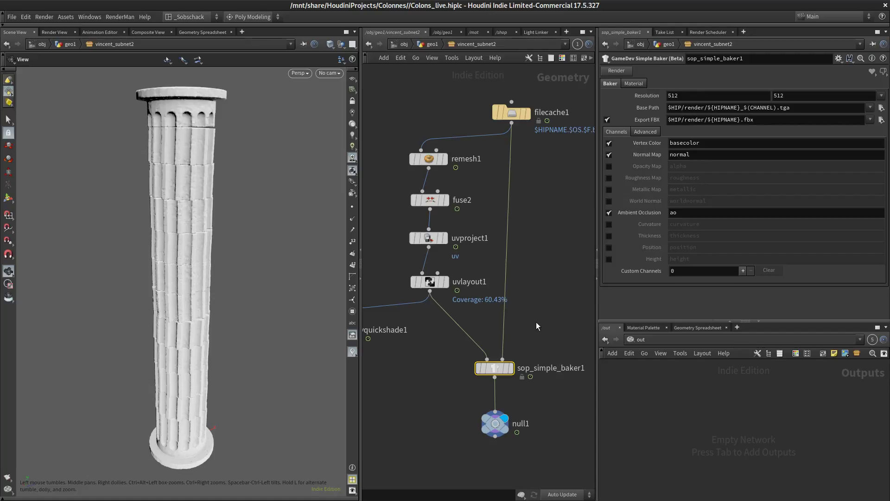
{"action": "left_click", "coordinate": [773, 122]}
{"action": "left_click", "coordinate": [807, 110]}
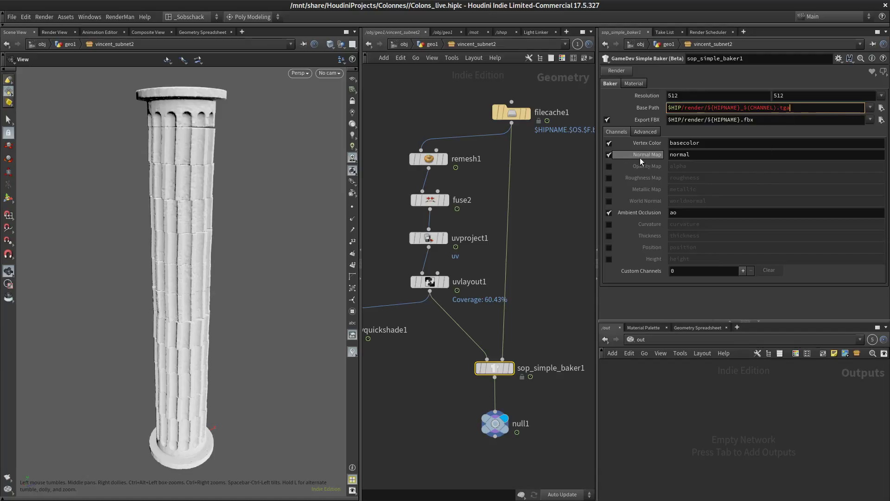